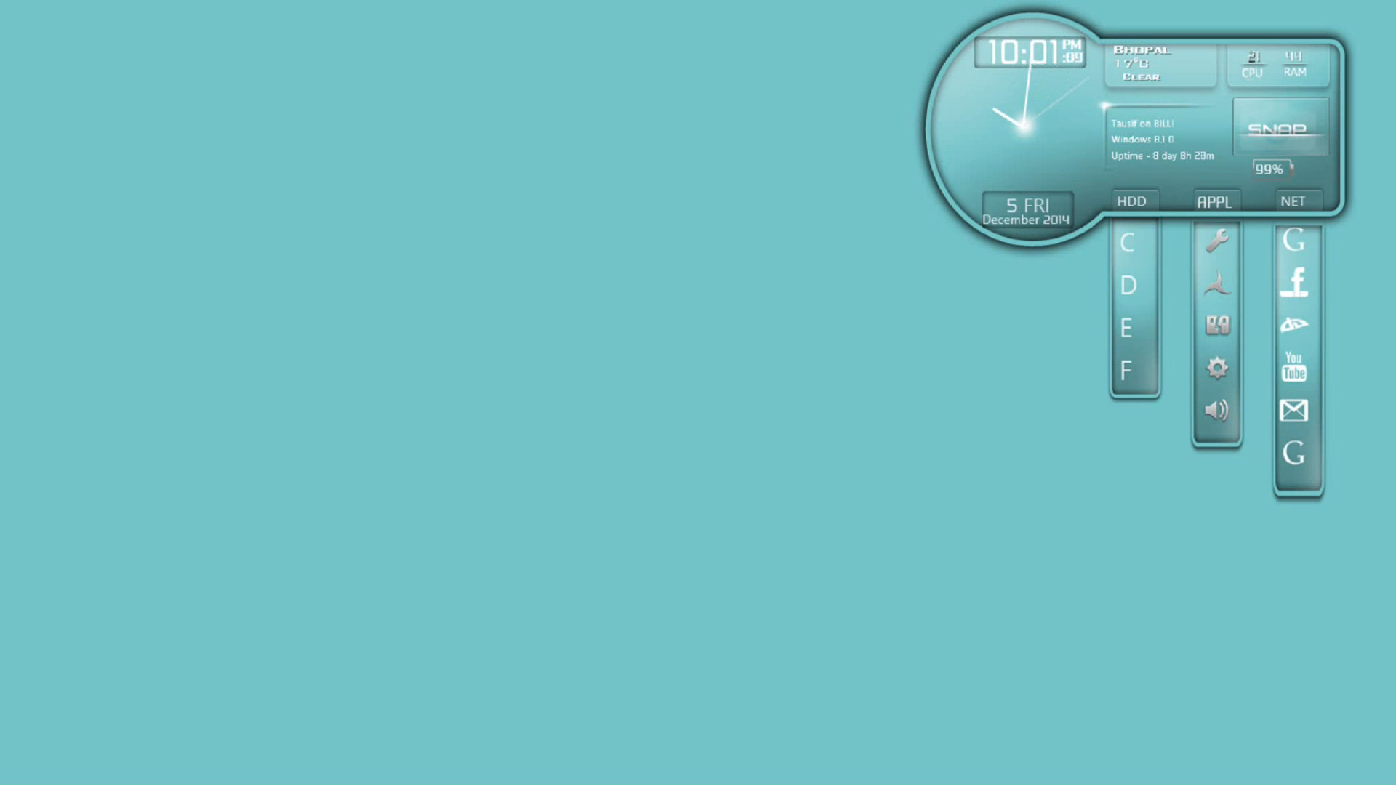
Step: Open YouTube and search for "t series"
{"action": "left_click", "coordinate": [1295, 375]}
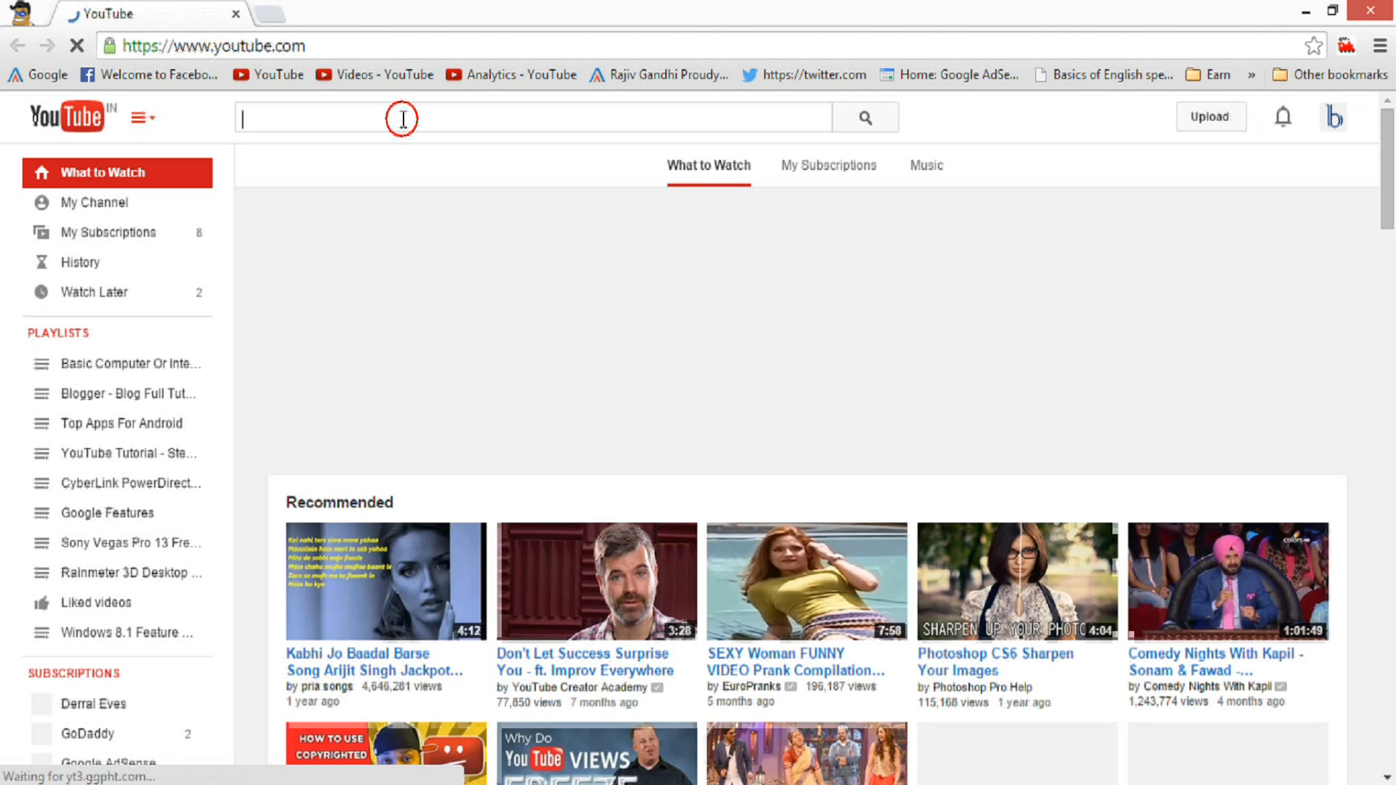
{"action": "left_click", "coordinate": [404, 120]}
{"action": "type", "text": "t"}
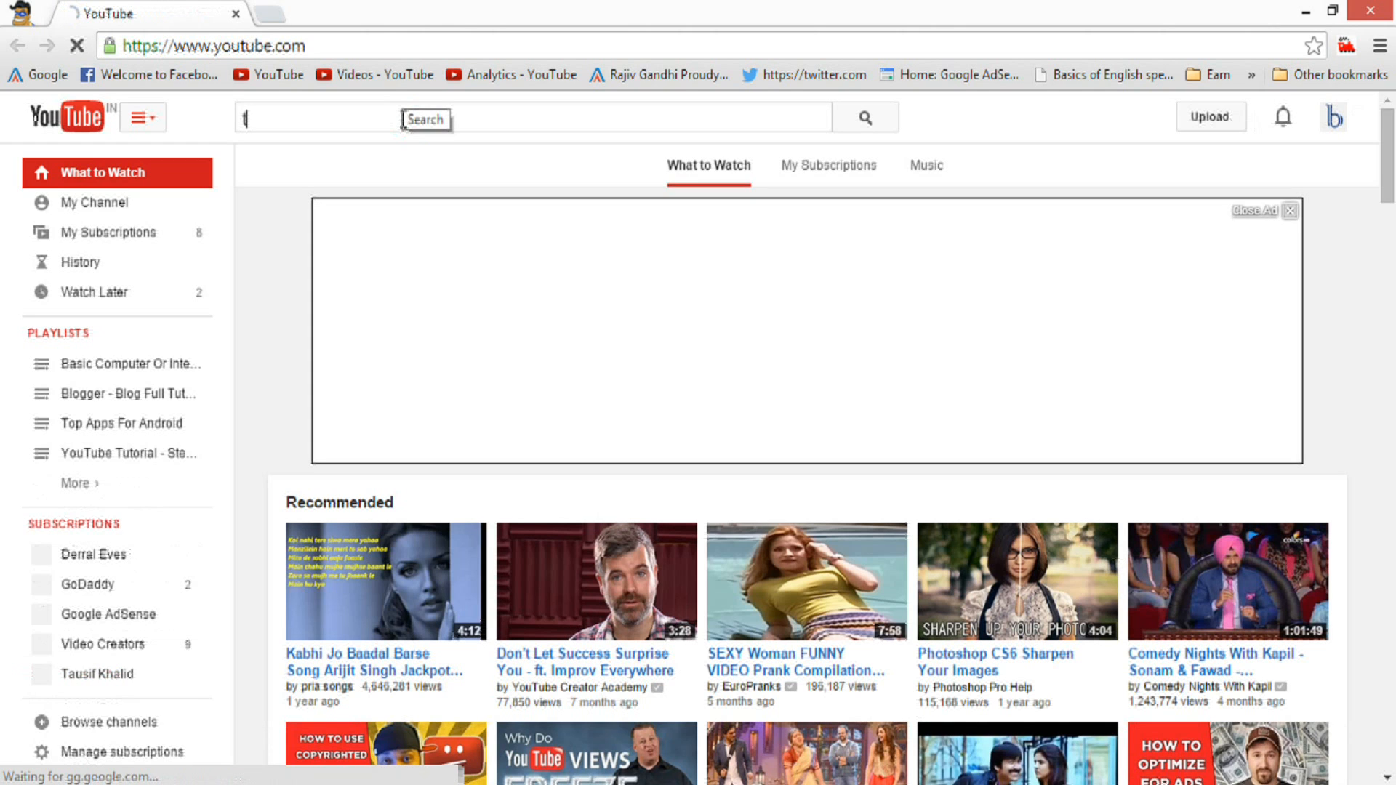
{"action": "type", "text": "seri"}
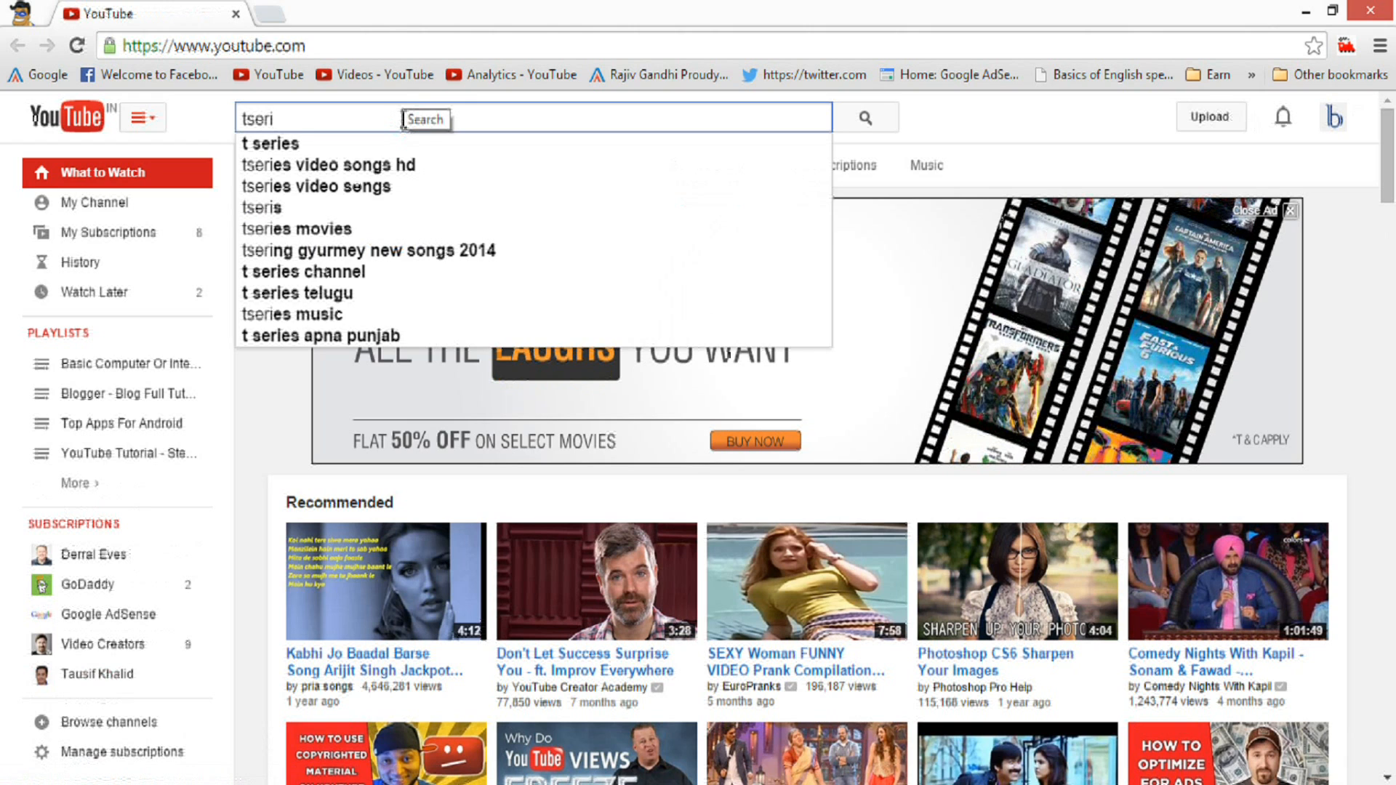
{"action": "key", "text": "Down"}
{"action": "key", "text": "Return"}
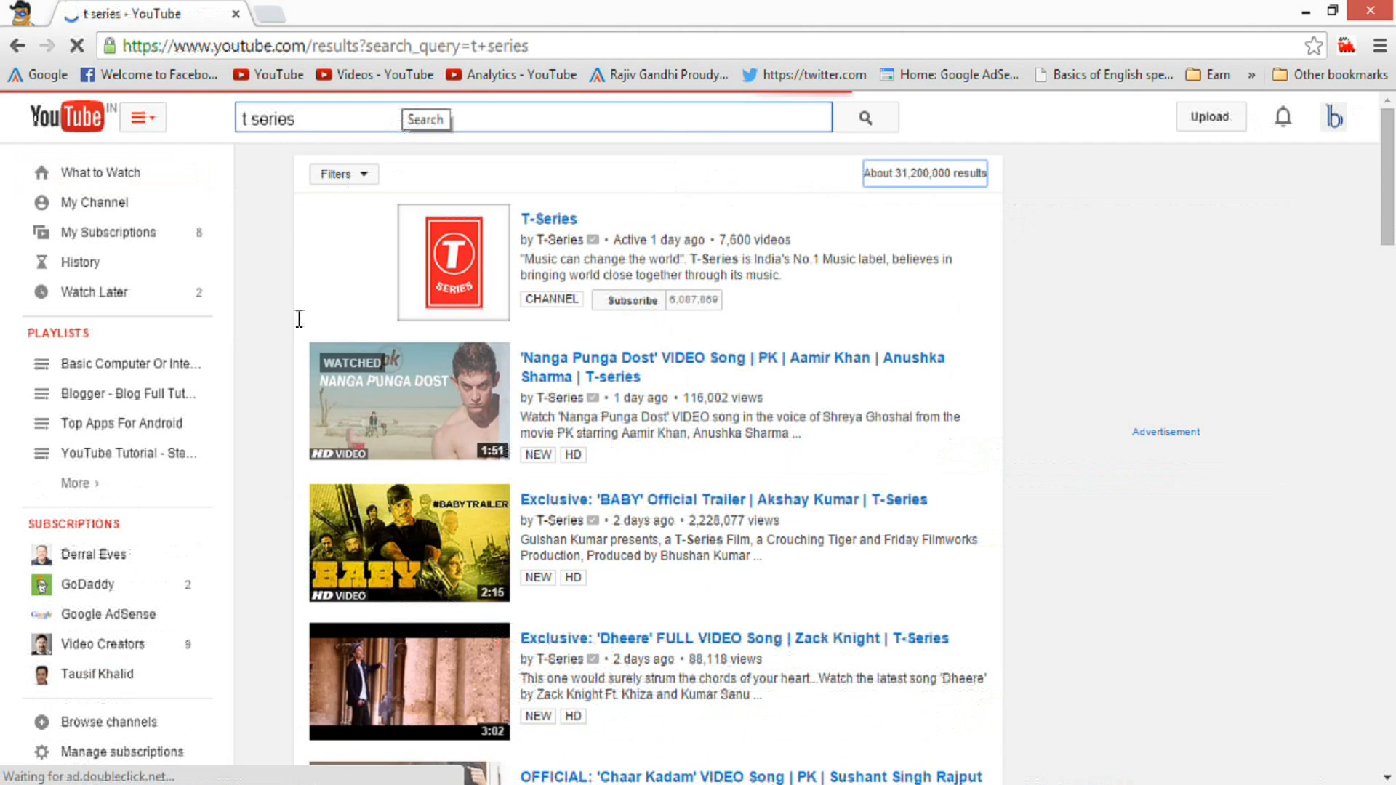
Step: Open the 'Chaar Kadam' FULL AUDIO Song video, pause it and skip to 4:15 to examine its end-screen annotations
{"action": "left_click_drag", "start_coordinate": [1392, 237], "coordinate": [1390, 413]}
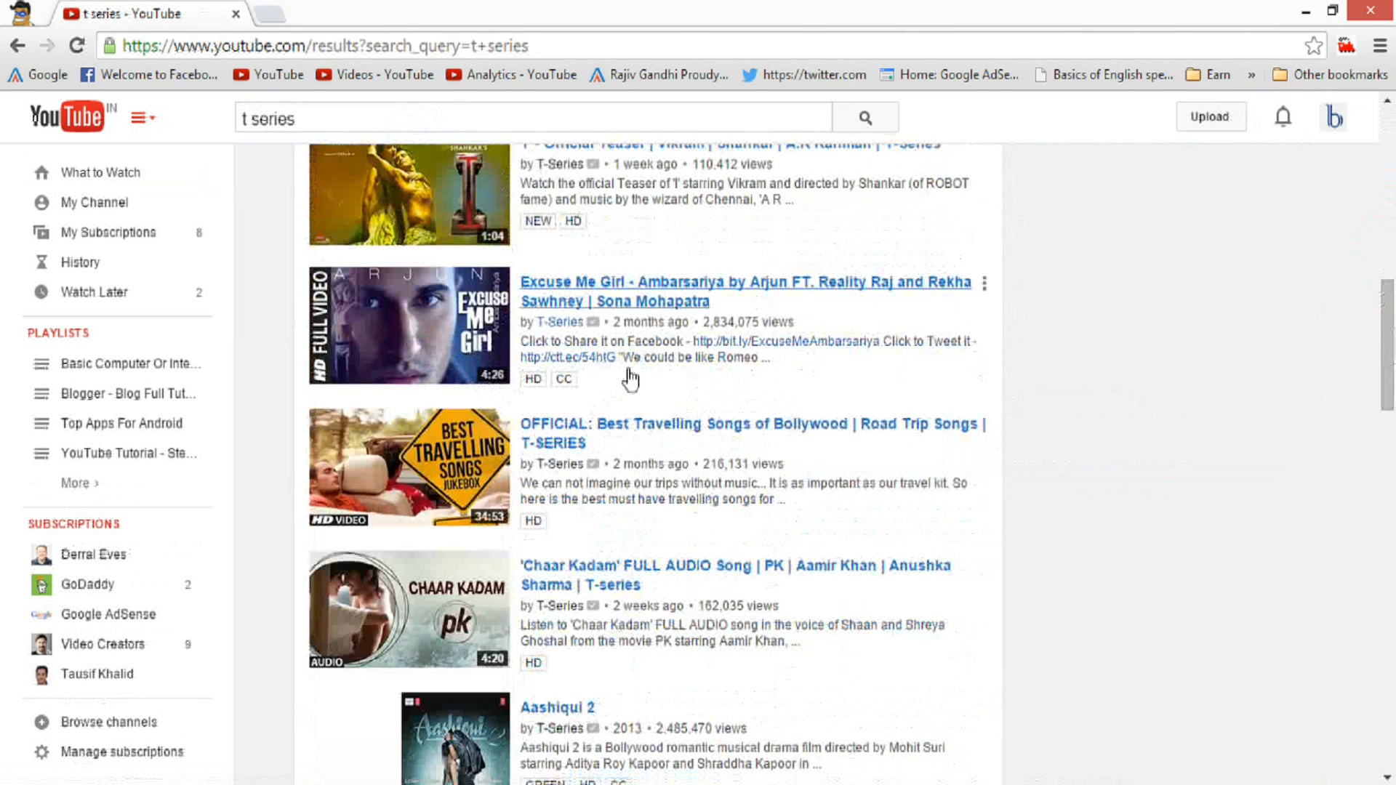
{"action": "left_click", "coordinate": [397, 639]}
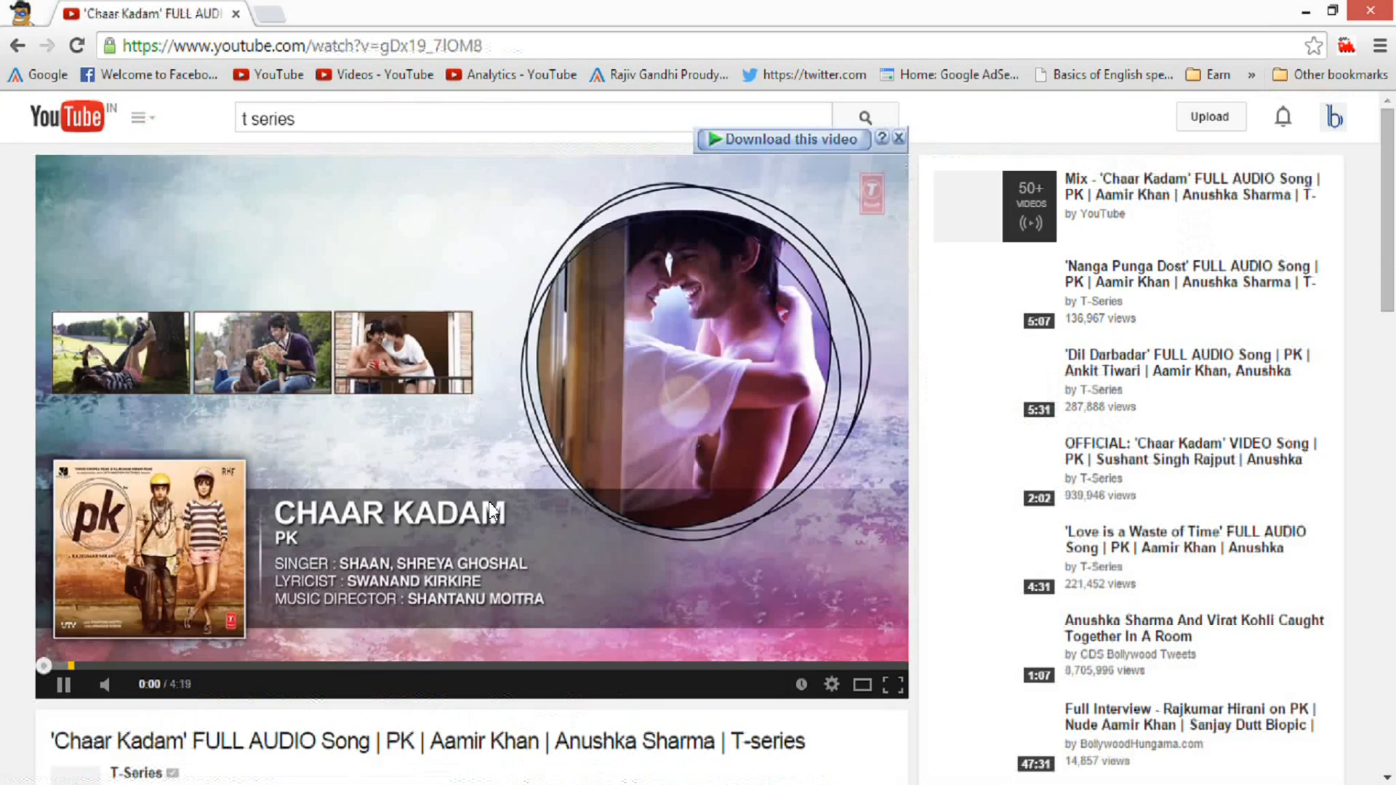
{"action": "left_click", "coordinate": [492, 512]}
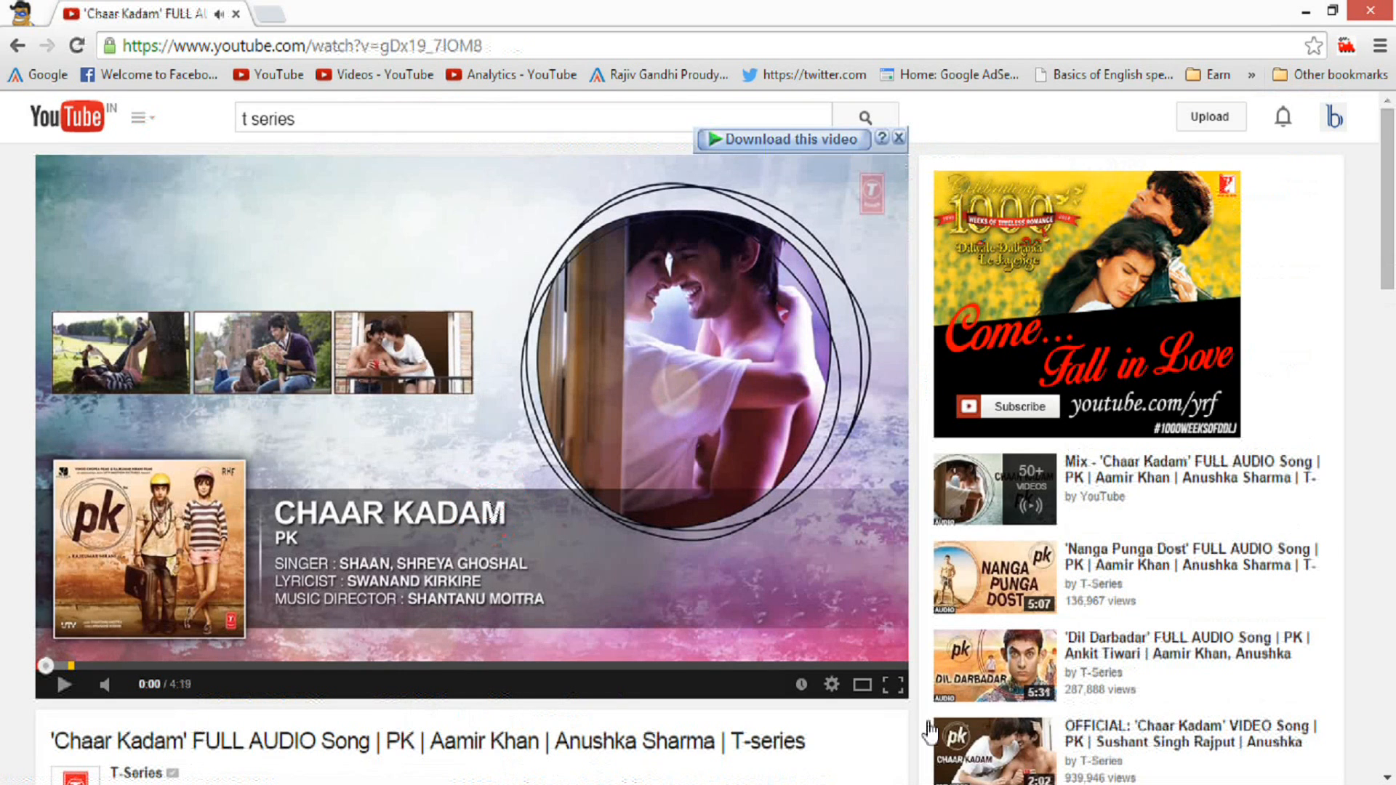
{"action": "left_click", "coordinate": [883, 665]}
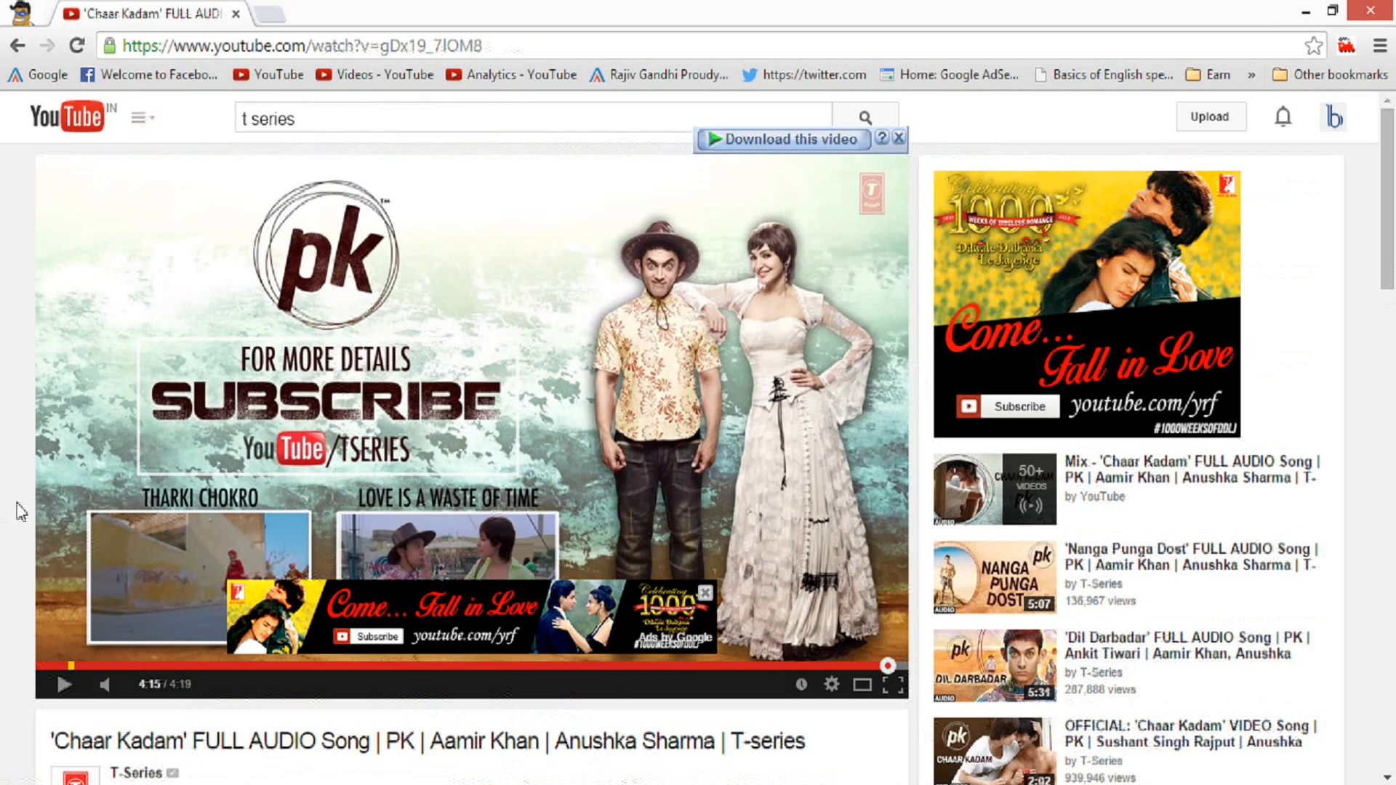
{"action": "left_click", "coordinate": [17, 503]}
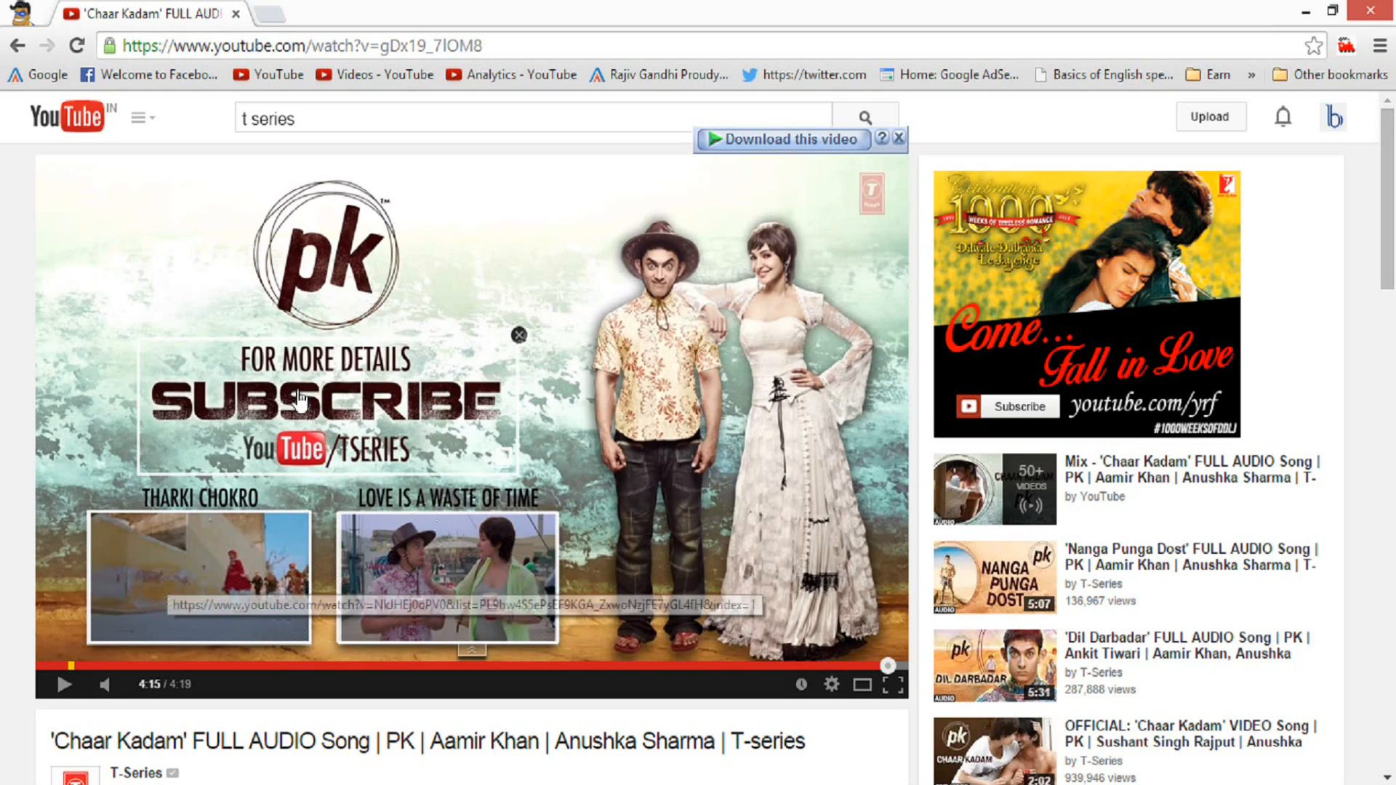
Step: Follow the 'Love is a Waste of Time' annotation link, pause the opened video and return to the 'Chaar Kadam' video
{"action": "left_click", "coordinate": [423, 578]}
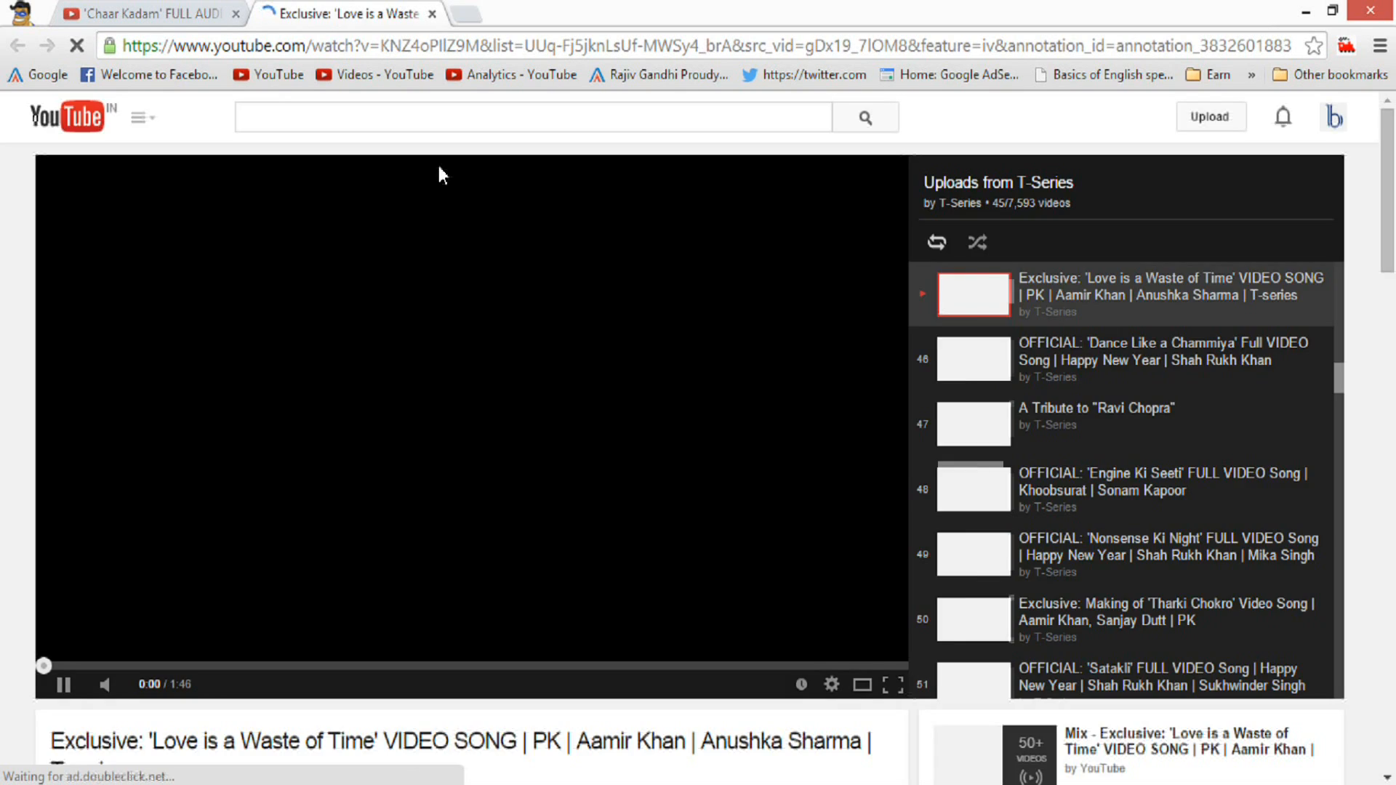
{"action": "left_click", "coordinate": [311, 418]}
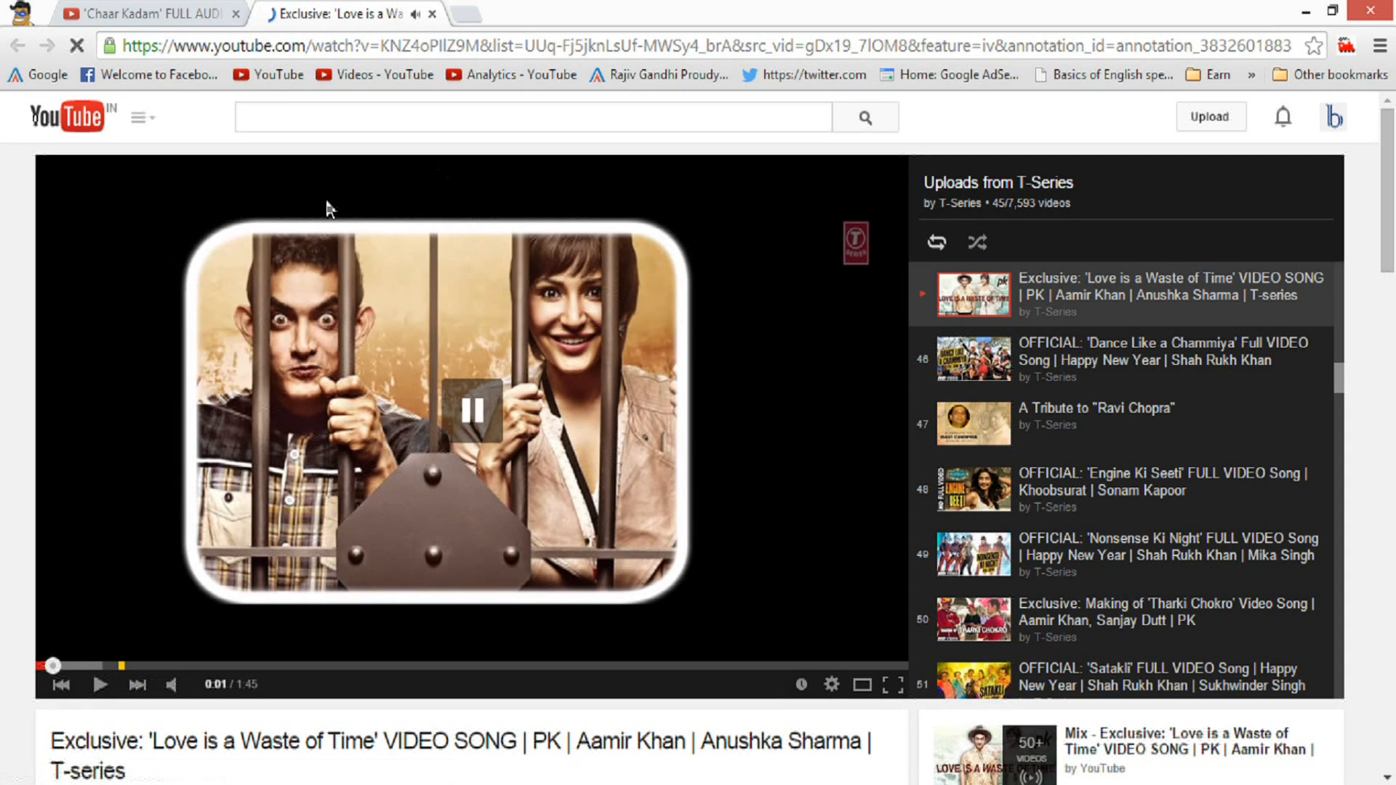
{"action": "left_click", "coordinate": [207, 27]}
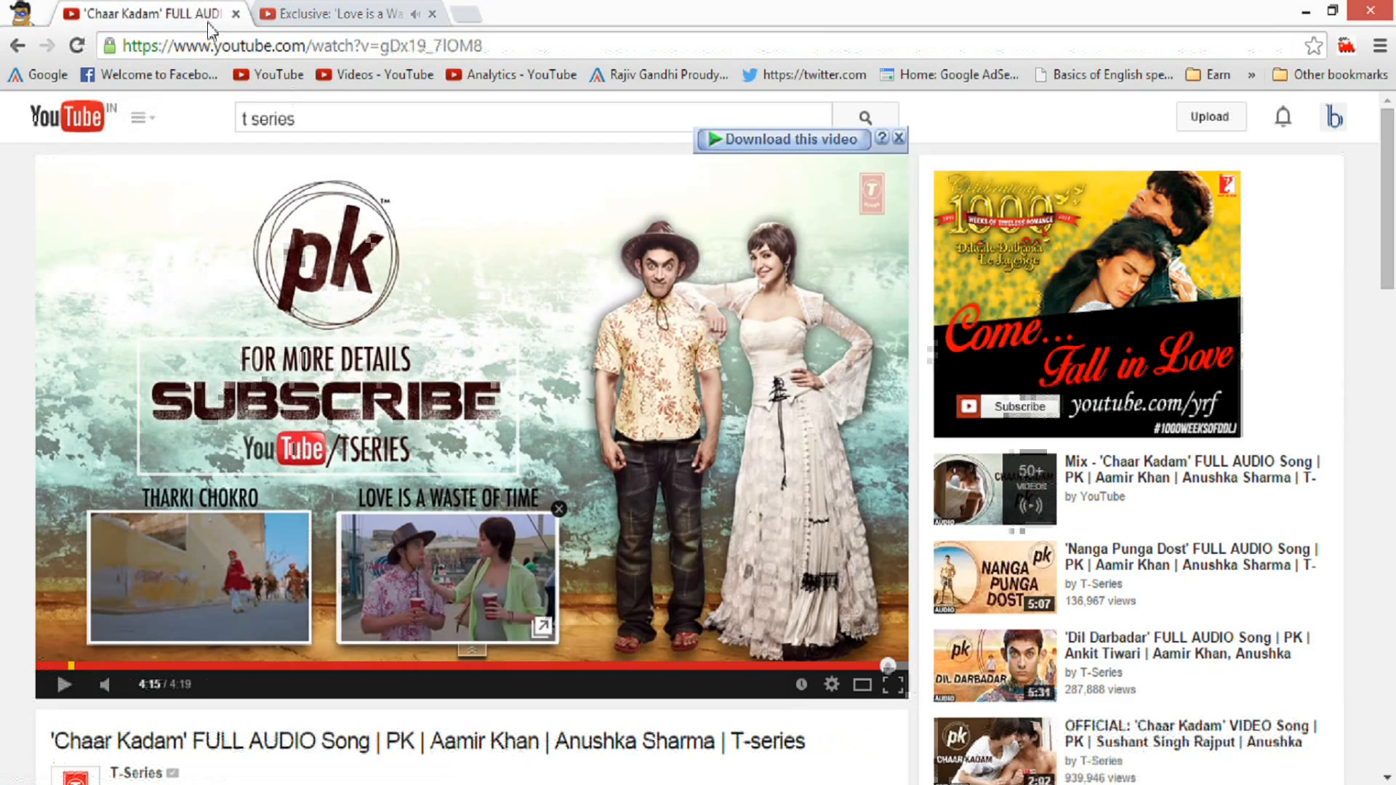
Step: Play the My Channel trailer to 0:22, follow its "Watch Live TV On Android Mobile" annotation and close the opened video
{"action": "left_click", "coordinate": [153, 128]}
{"action": "left_click", "coordinate": [108, 214]}
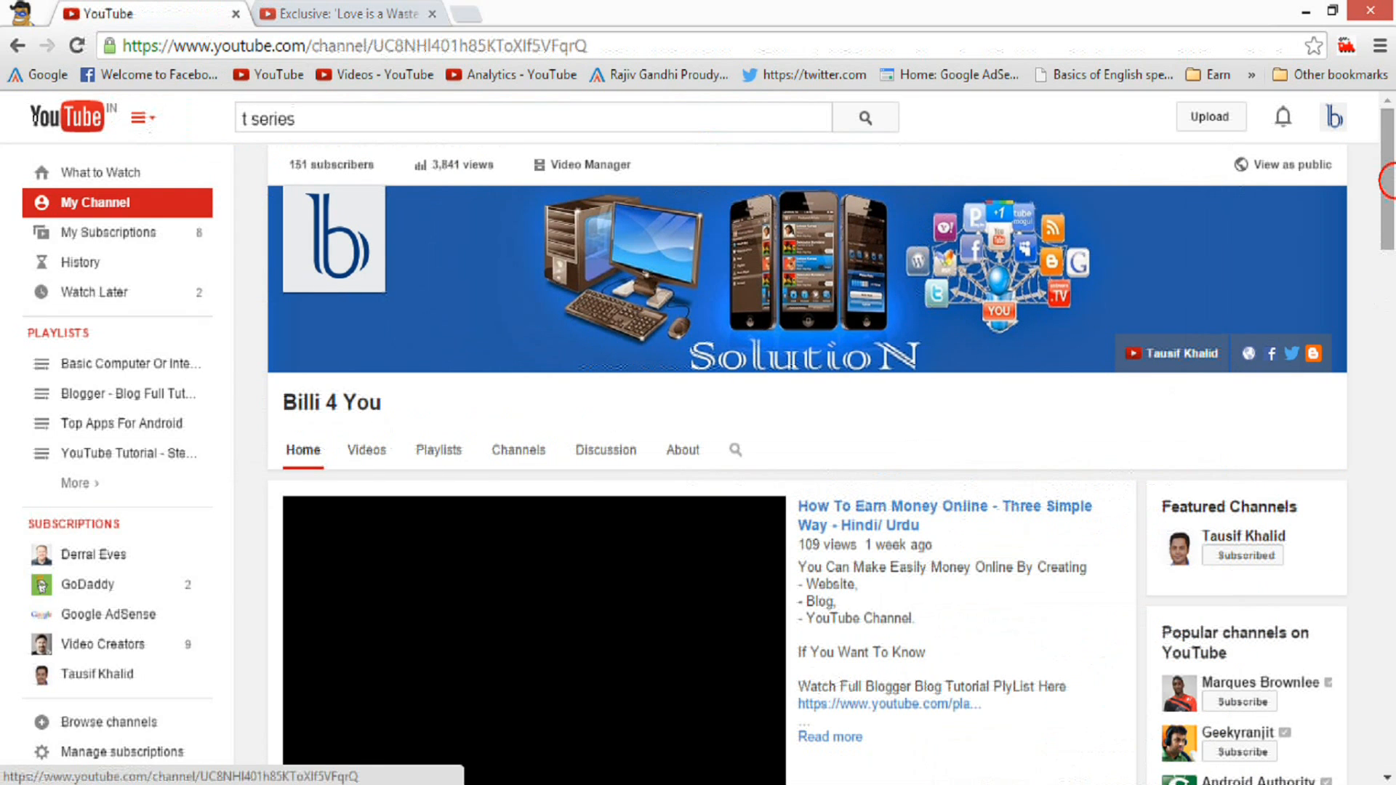
{"action": "scroll", "coordinate": [711, 417], "scroll_direction": "down", "scroll_amount": 3}
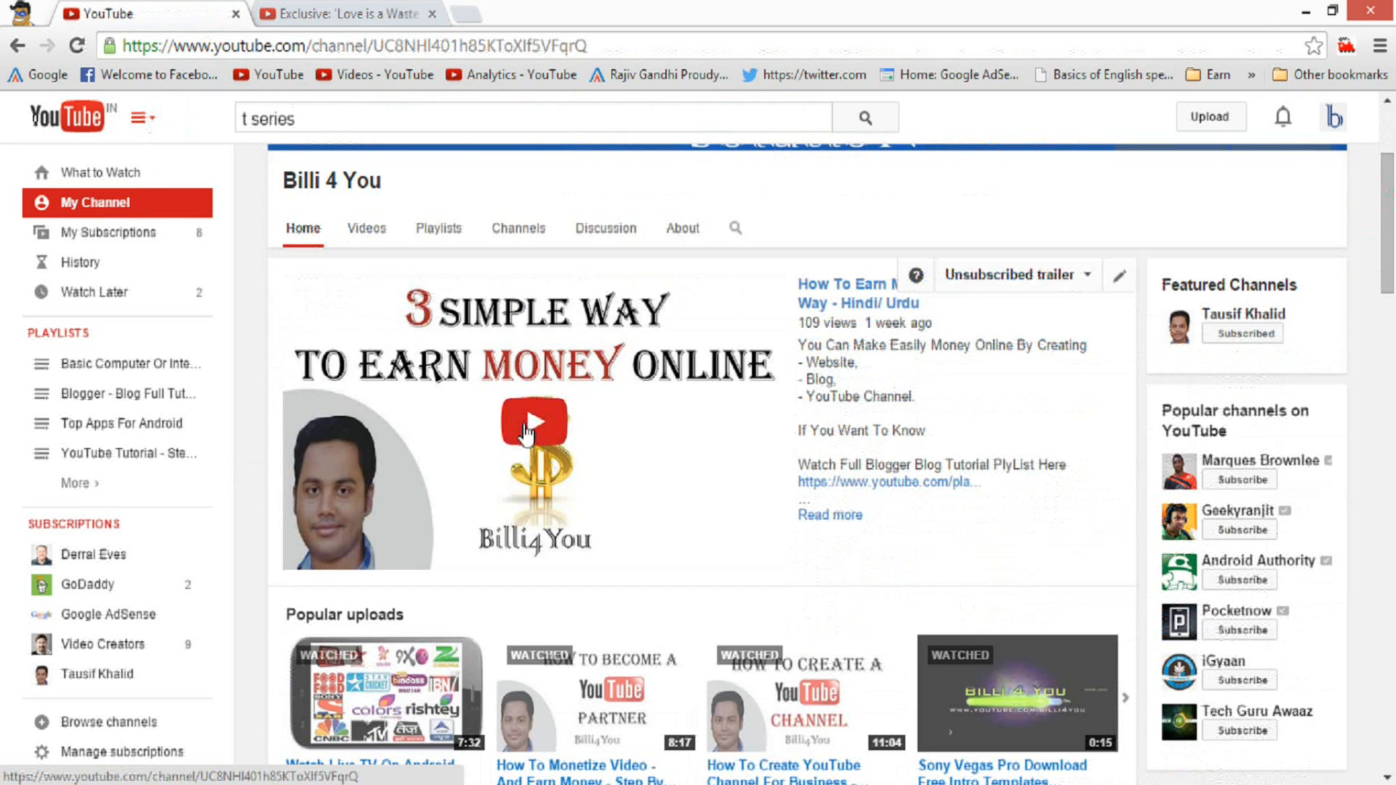
{"action": "left_click", "coordinate": [527, 432]}
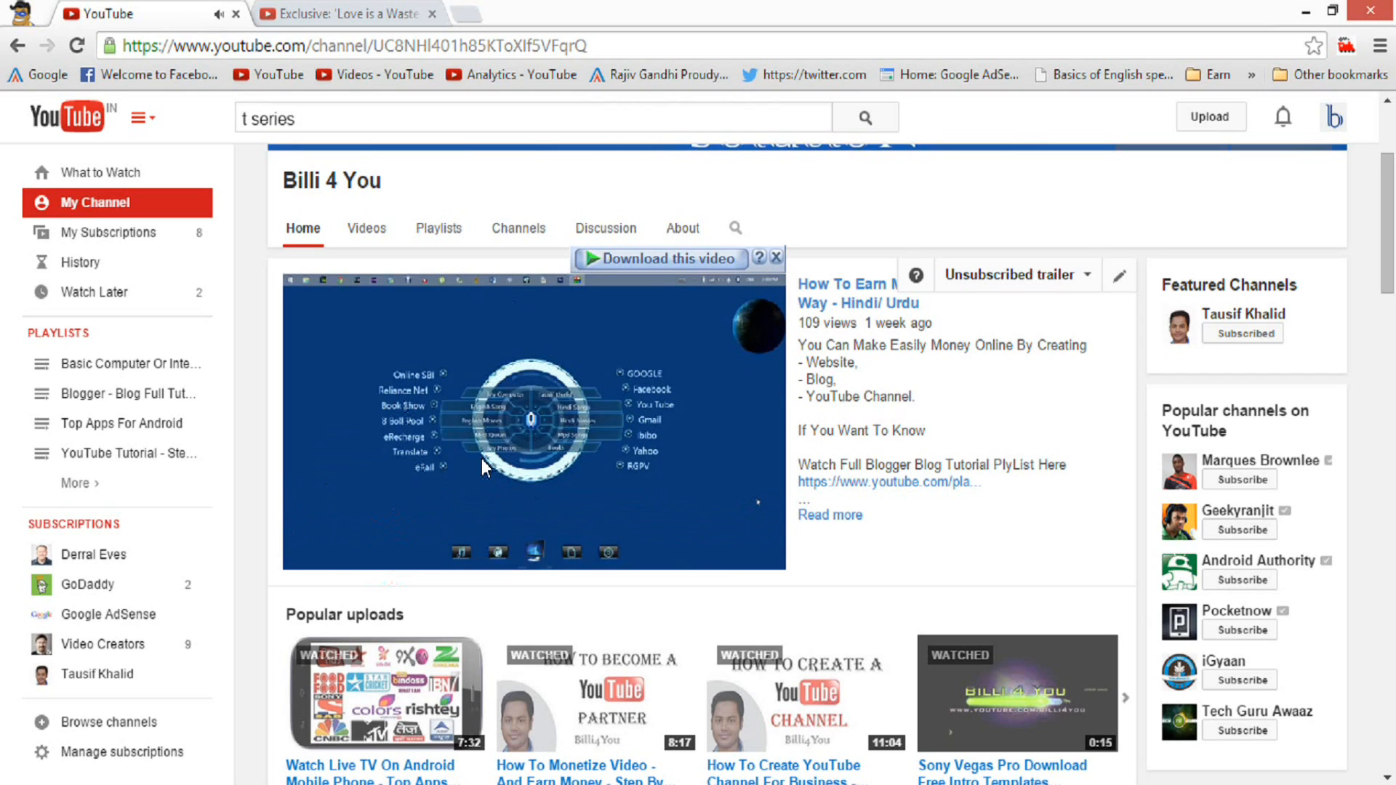
{"action": "left_click", "coordinate": [311, 556]}
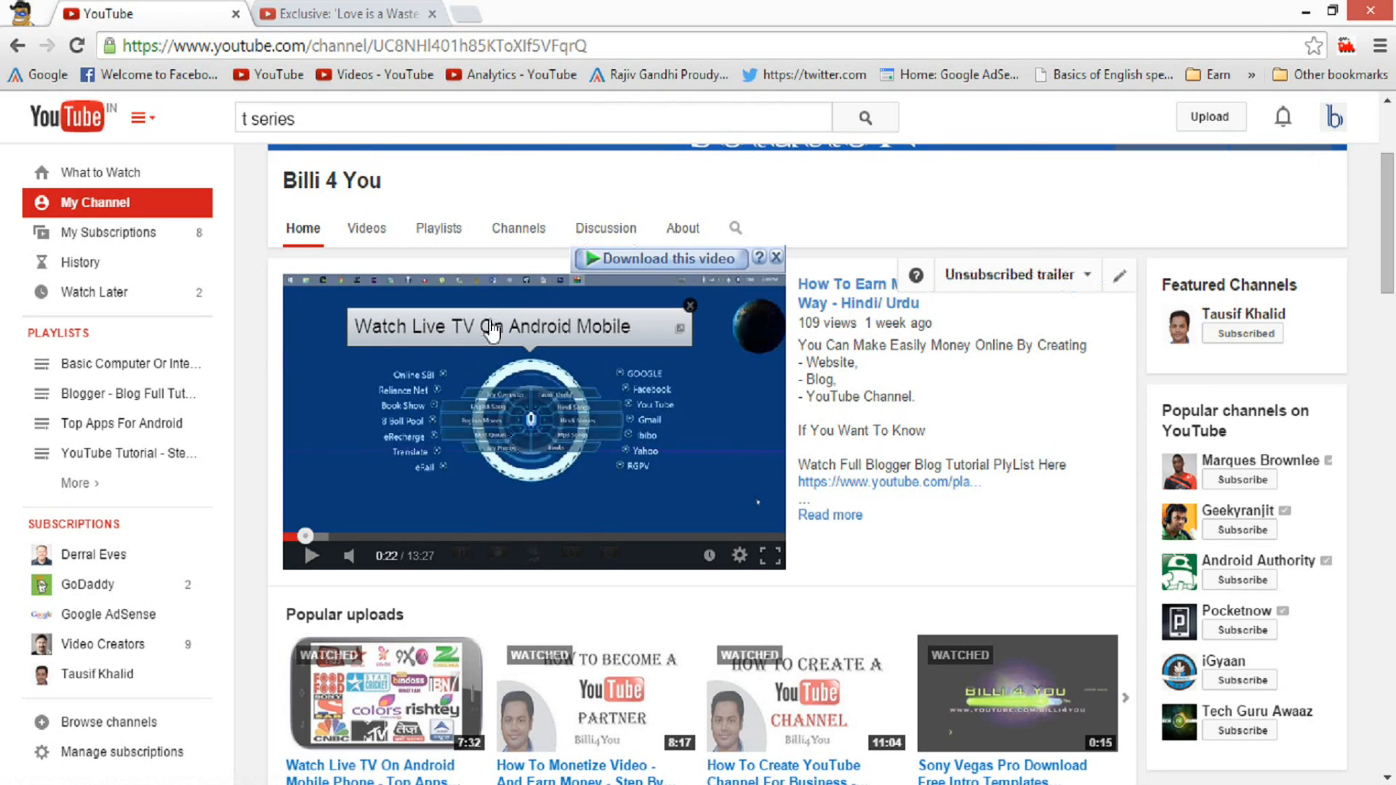
{"action": "left_click", "coordinate": [442, 333]}
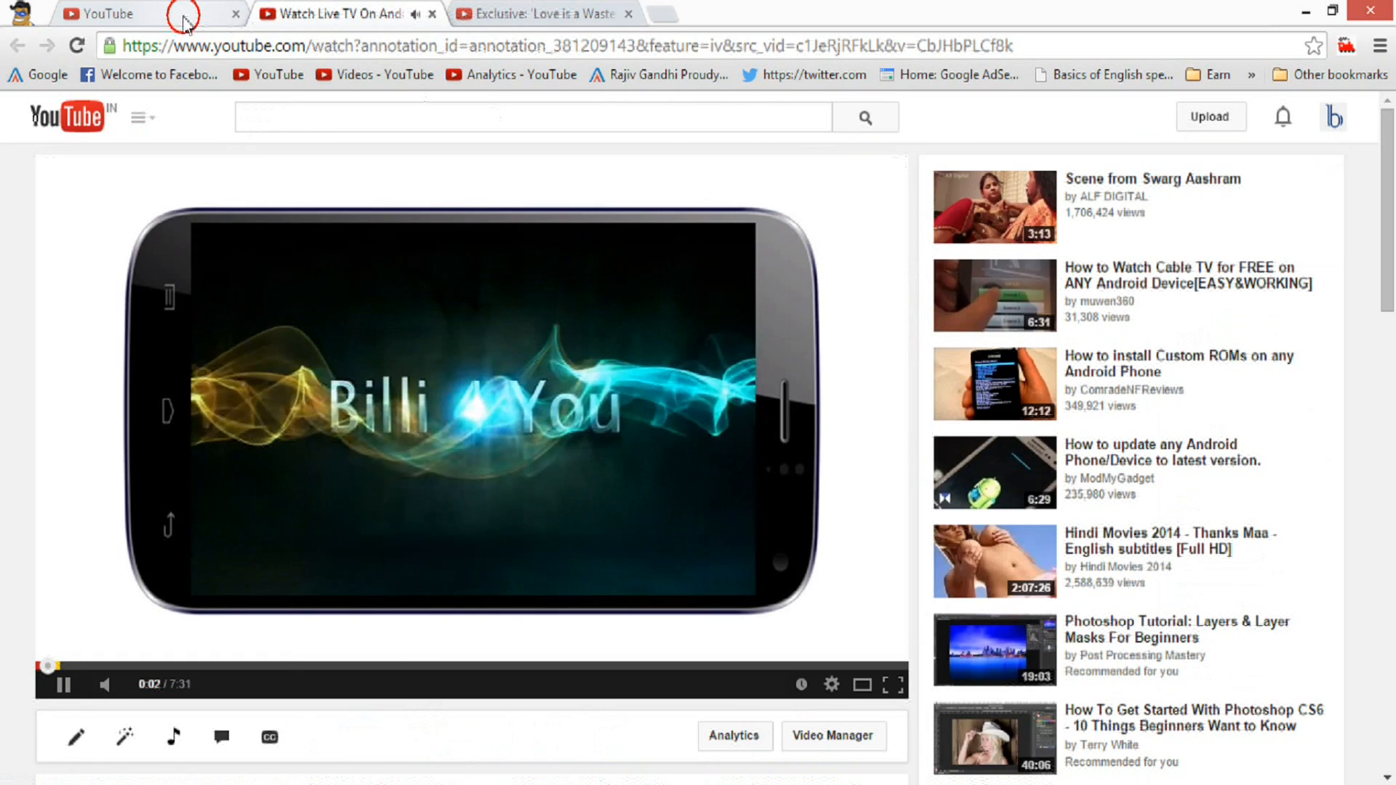
{"action": "key", "text": "ctrl+w"}
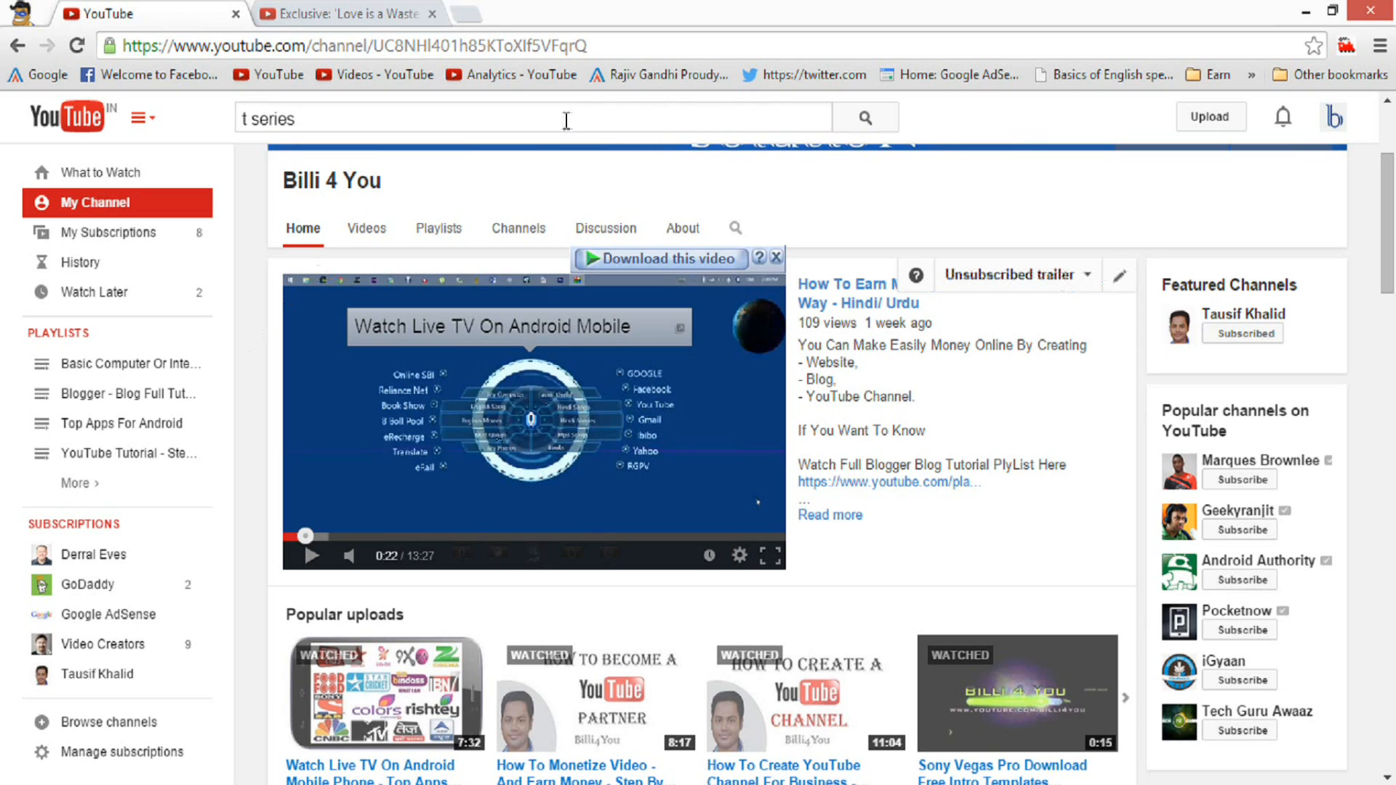
Step: Skip the 'Love is a Waste of Time' video to 1:42, examine its closing annotations and close that video
{"action": "left_click", "coordinate": [371, 14]}
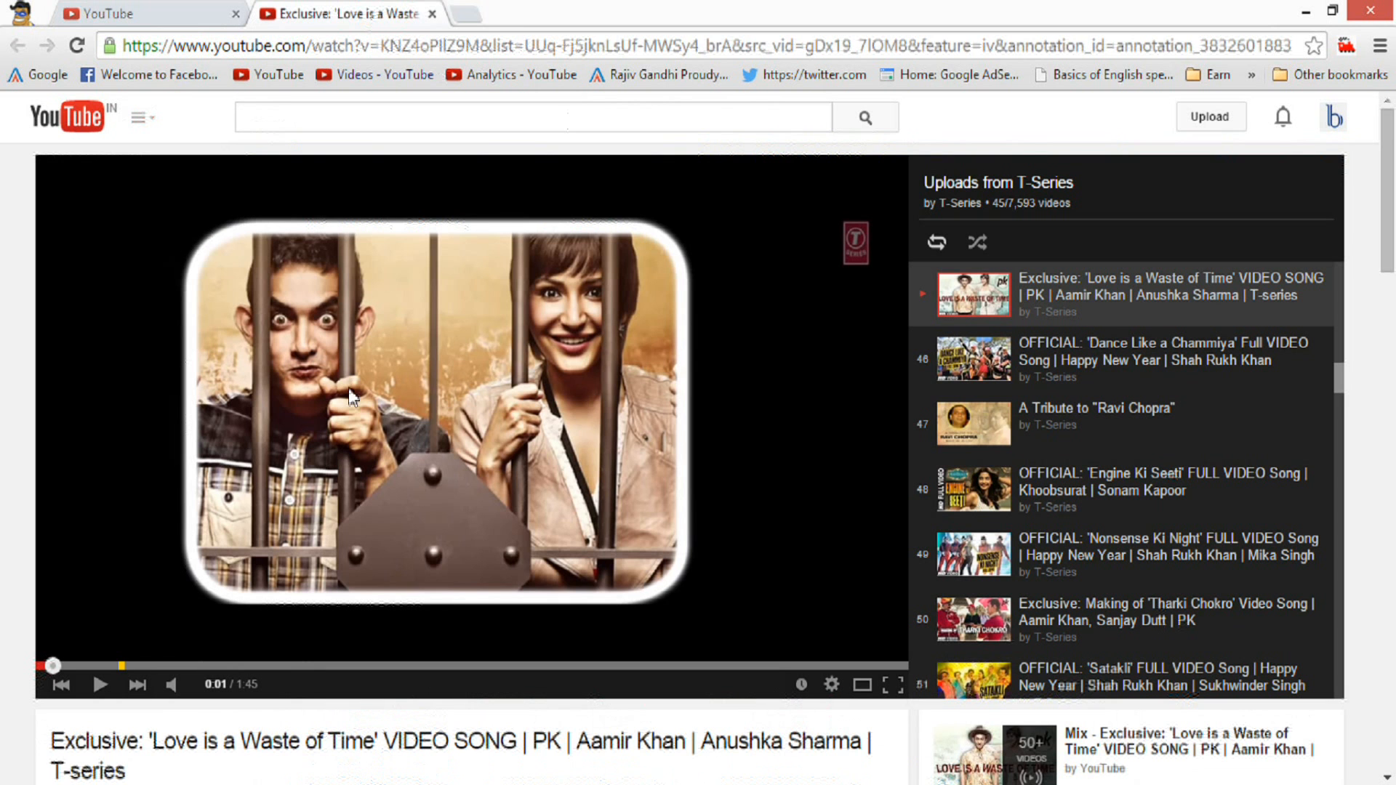
{"action": "left_click", "coordinate": [882, 666]}
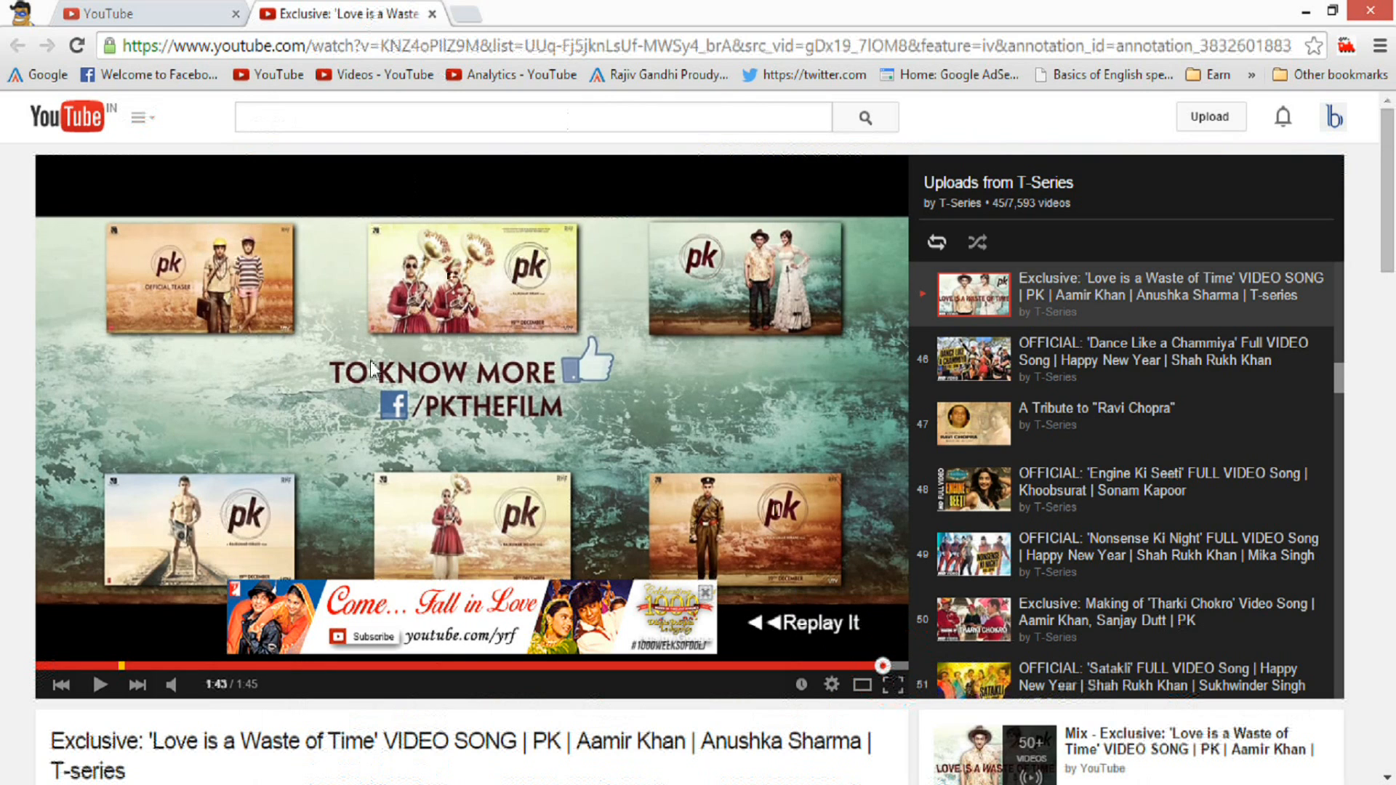
{"action": "left_click", "coordinate": [901, 665]}
{"action": "left_click", "coordinate": [880, 666]}
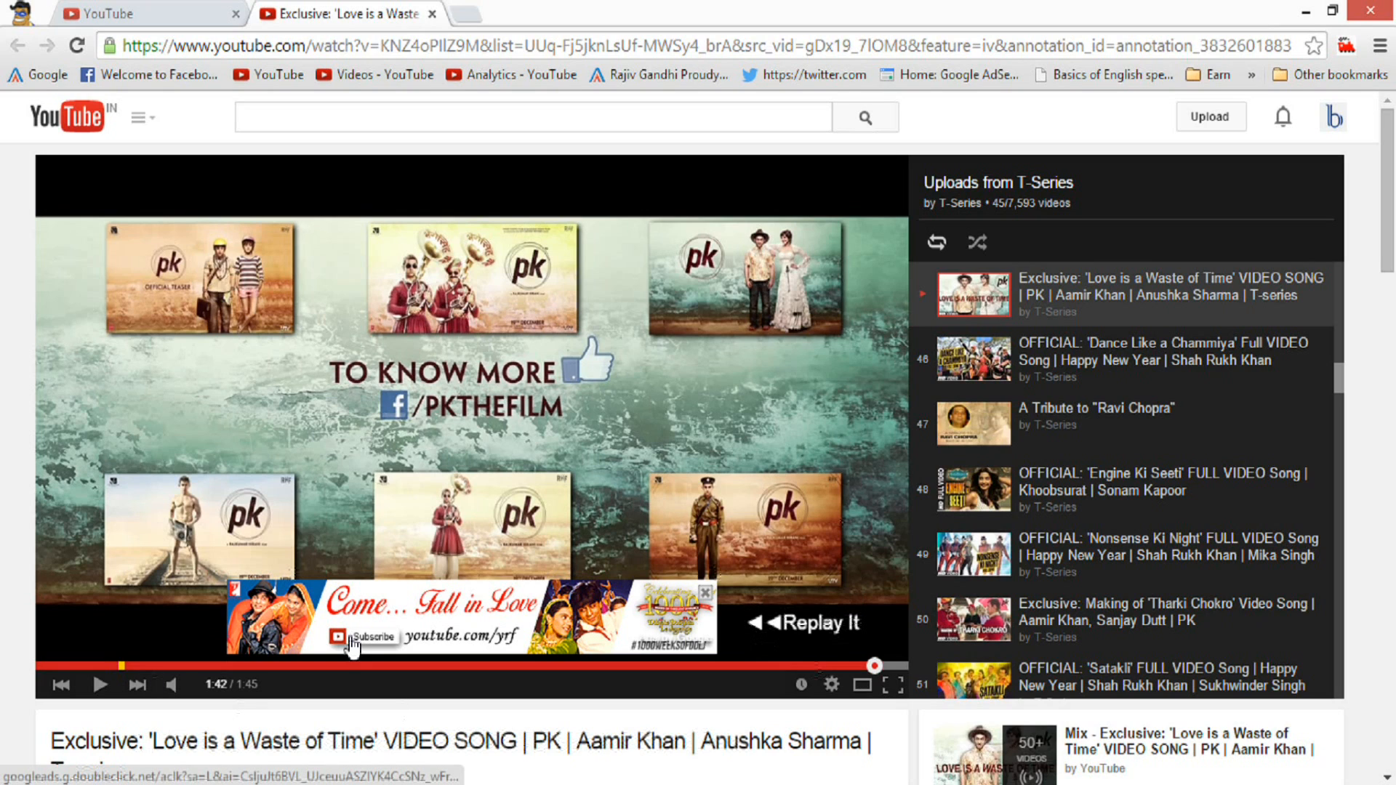
{"action": "left_click", "coordinate": [432, 15]}
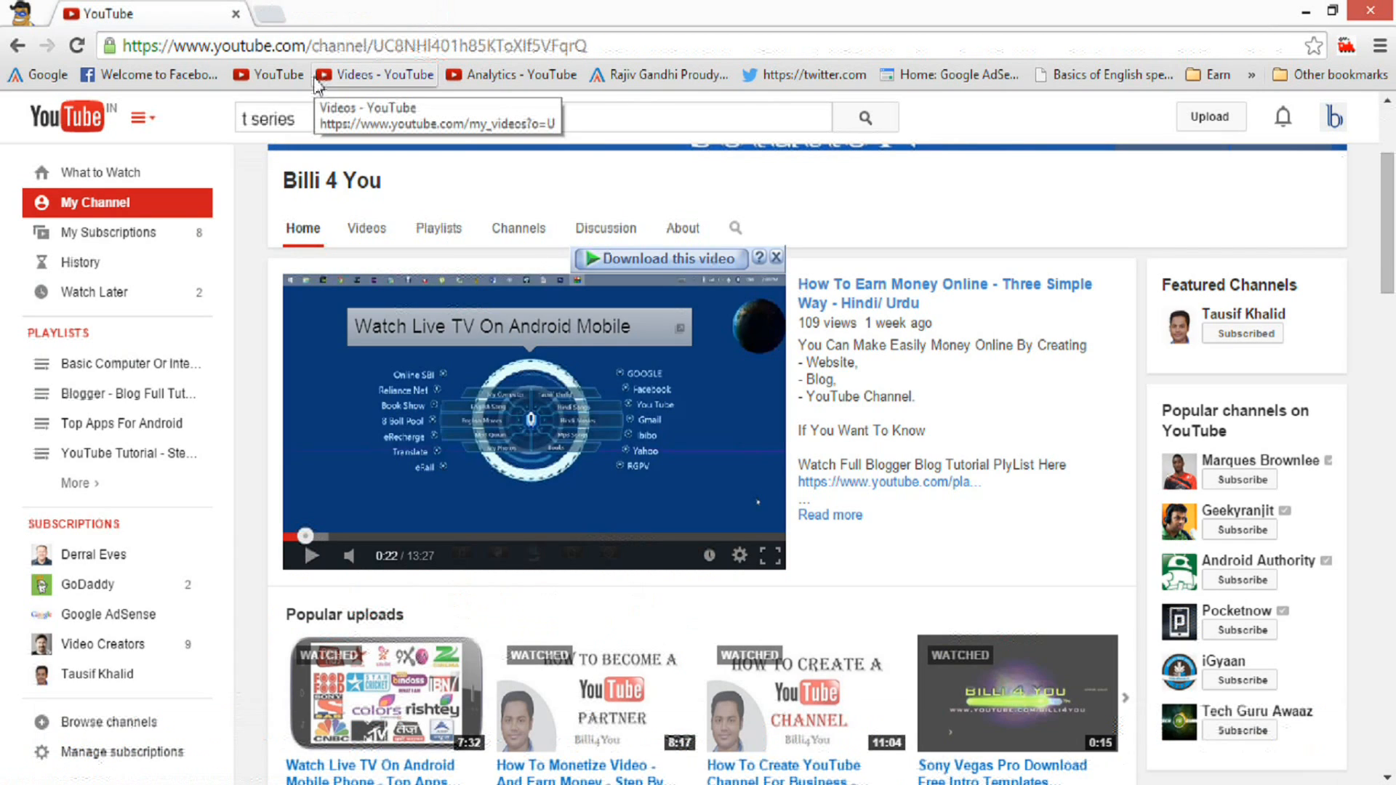
Step: From the channel's video list, open the annotations editor for the "How To Add / Edit / Remove Mp3 Album / Cover Art" video
{"action": "left_click", "coordinate": [364, 80]}
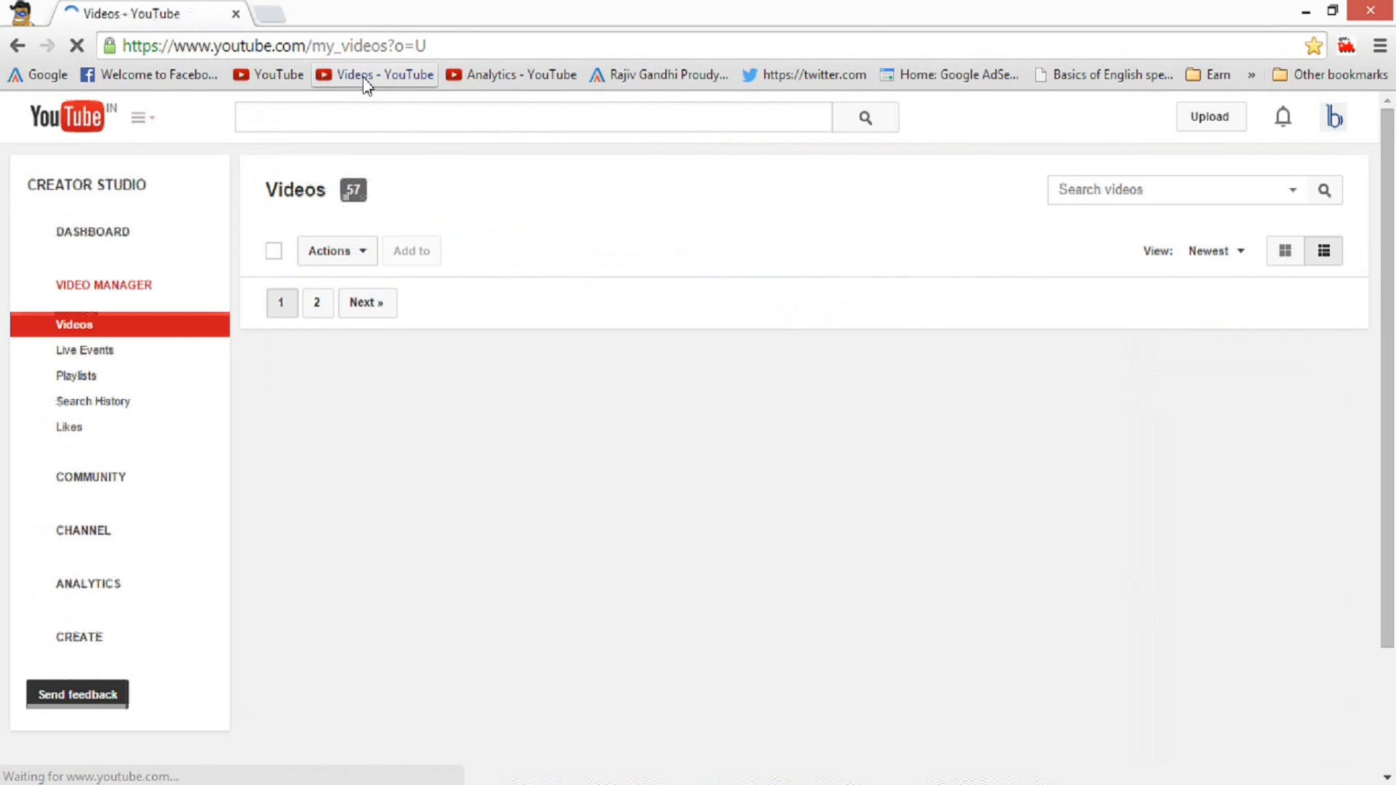
{"action": "left_click_drag", "start_coordinate": [1388, 190], "coordinate": [1394, 344]}
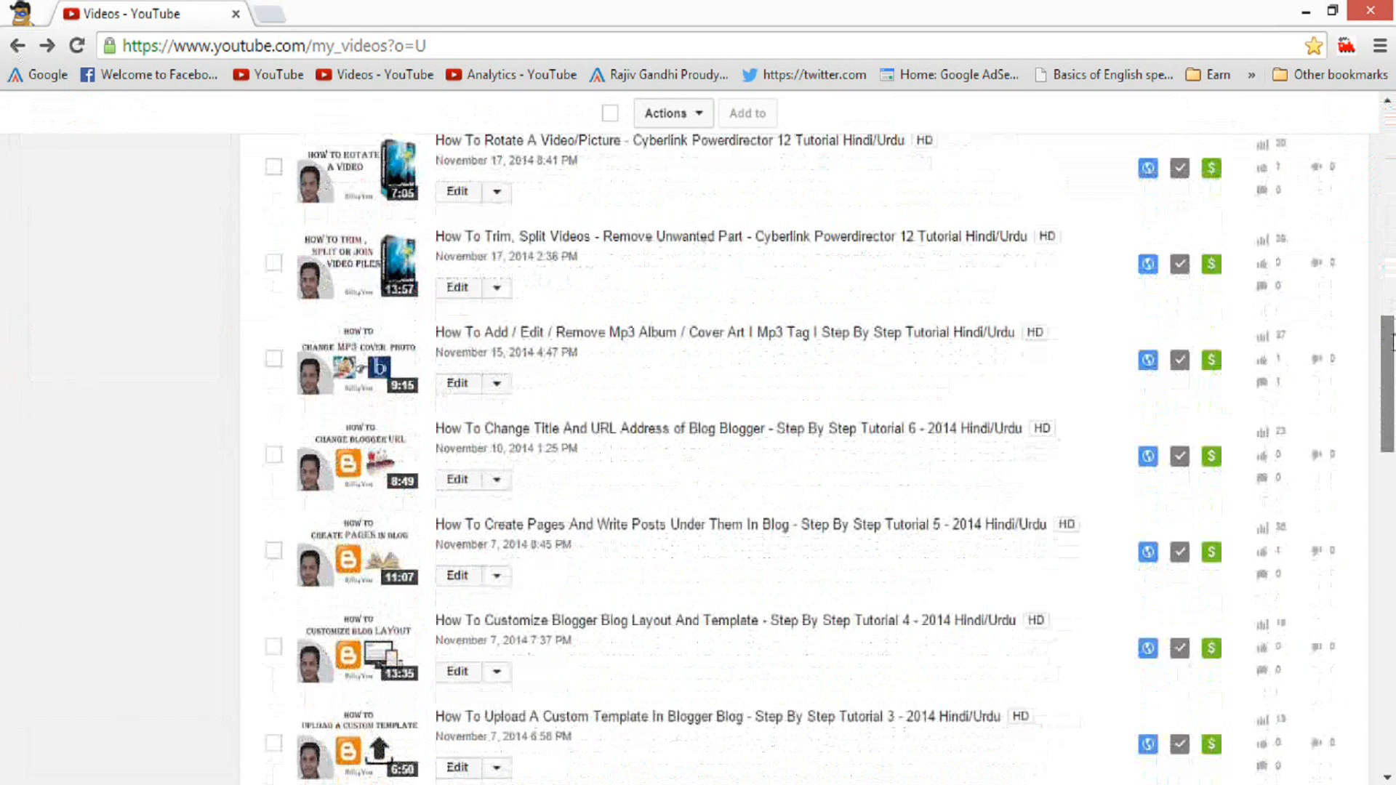
{"action": "left_click", "coordinate": [555, 381]}
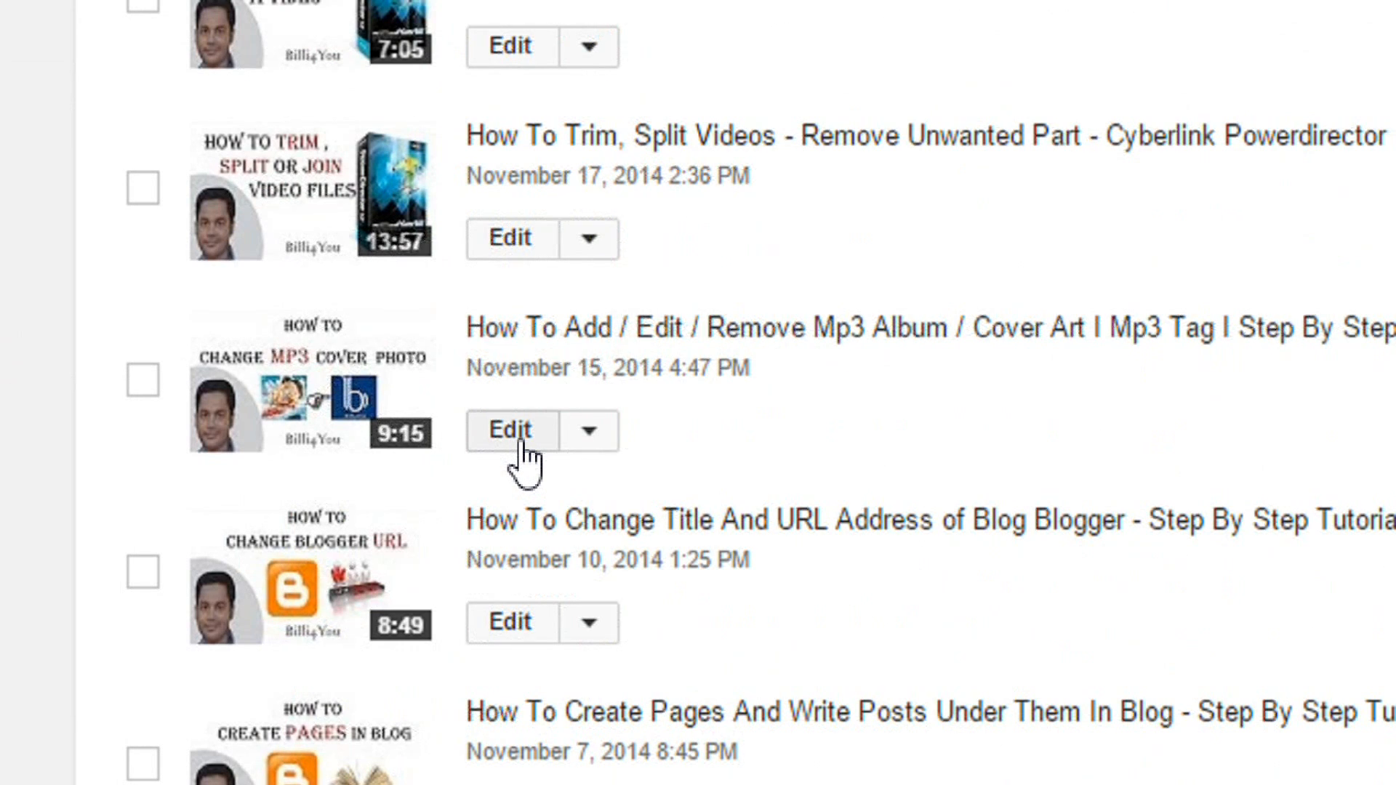
{"action": "left_click", "coordinate": [518, 437]}
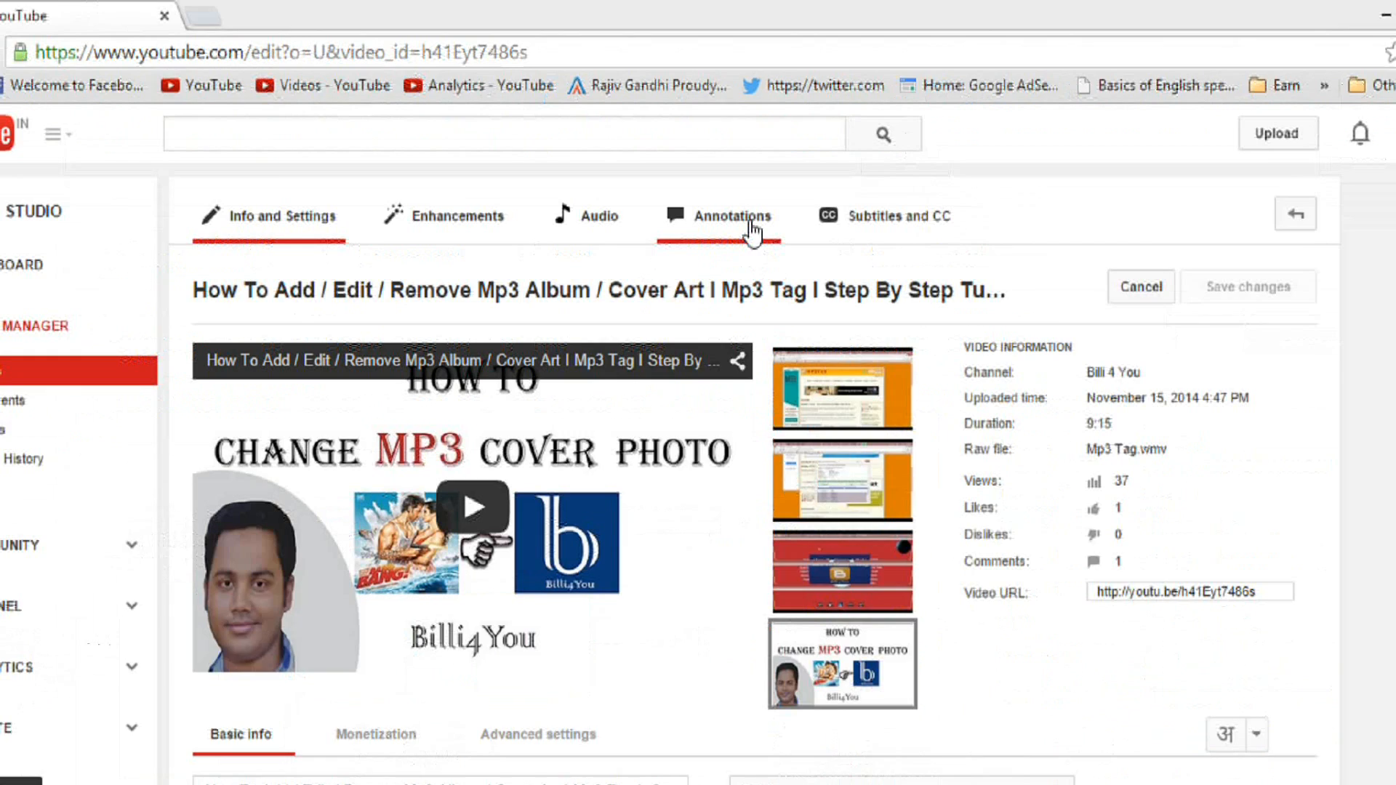
{"action": "left_click", "coordinate": [754, 394]}
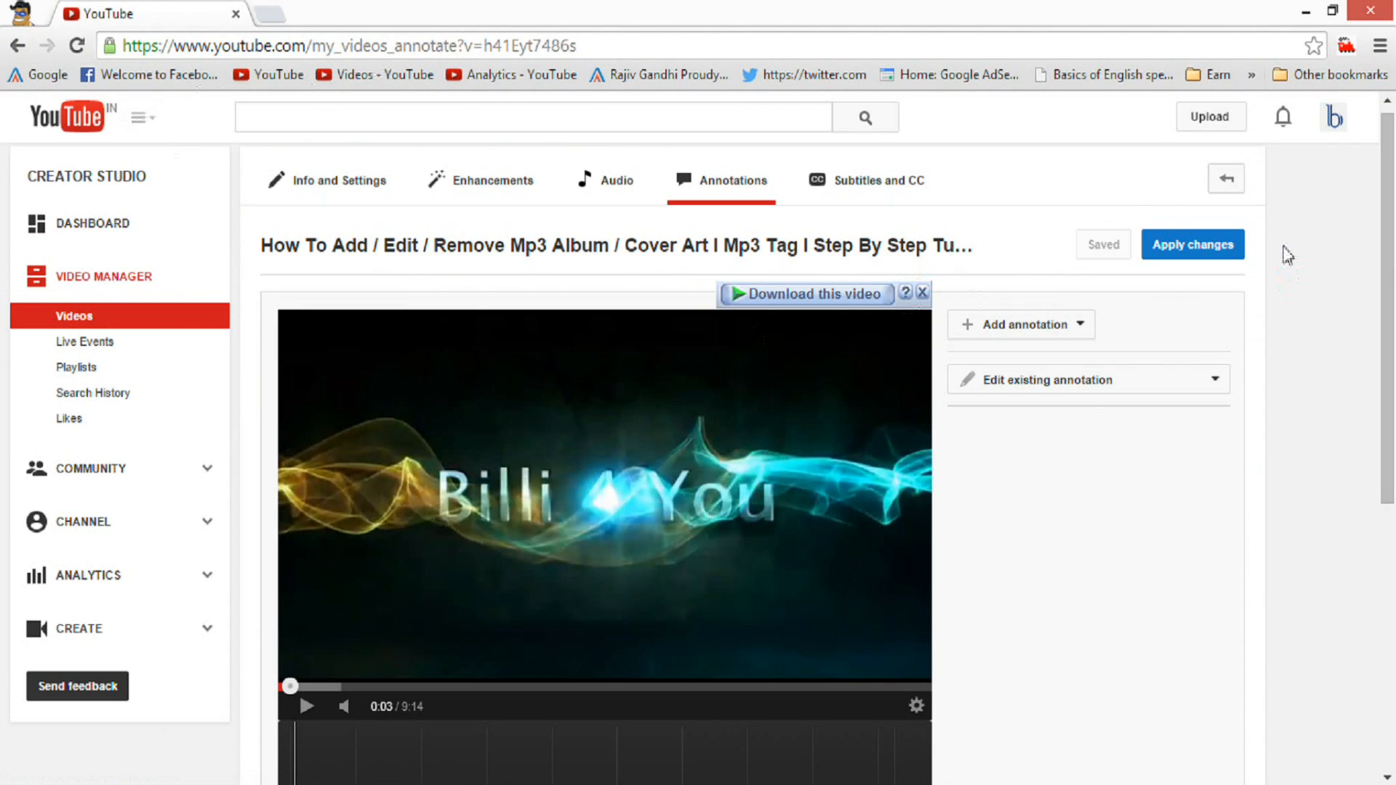
Step: Add a speech bubble annotation at 0:03.5 and place it above the "Billi 4 You" title in the video frame
{"action": "left_click_drag", "start_coordinate": [1389, 198], "coordinate": [1388, 294]}
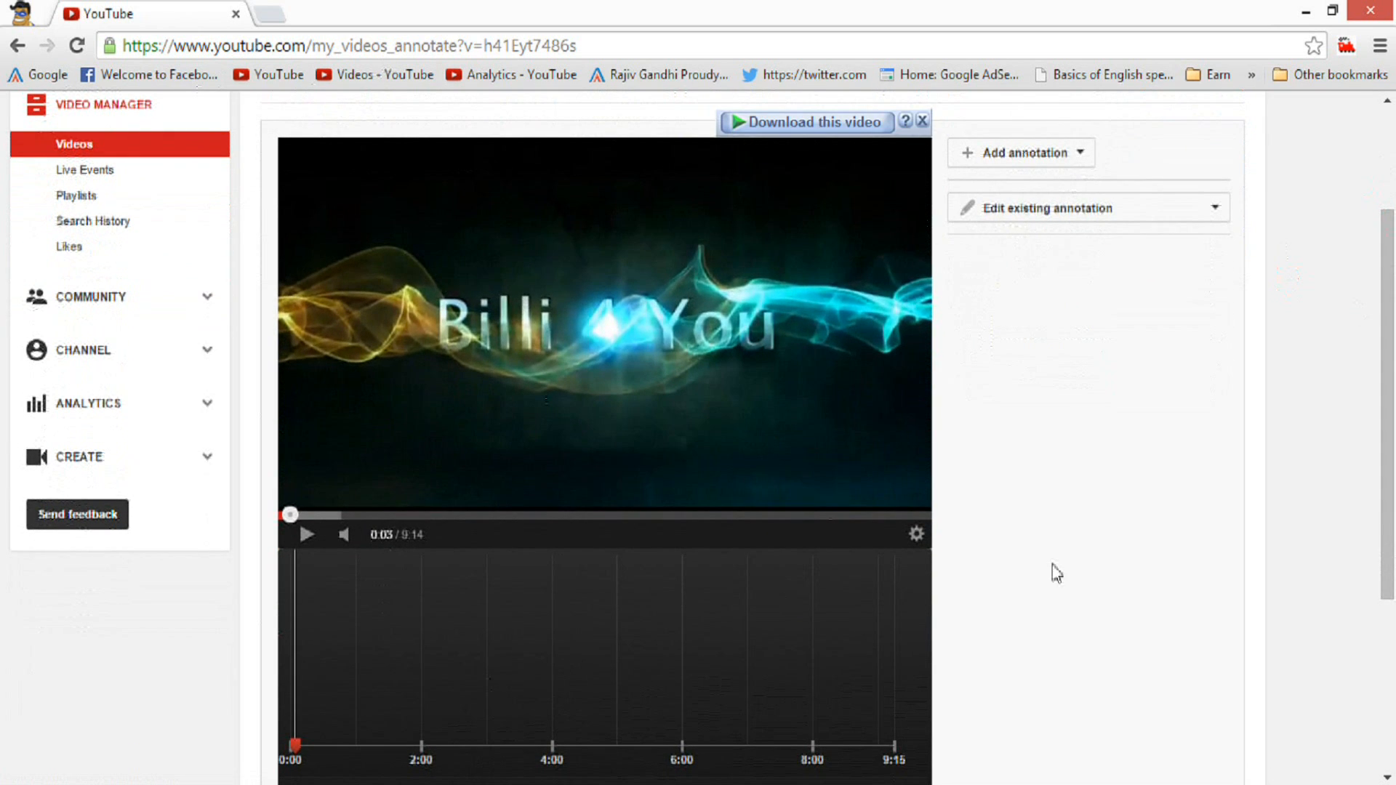
{"action": "mouse_move", "coordinate": [1387, 360]}
{"action": "left_mouse_down"}
{"action": "mouse_move", "coordinate": [1387, 345]}
{"action": "mouse_move", "coordinate": [1387, 362]}
{"action": "left_mouse_up"}
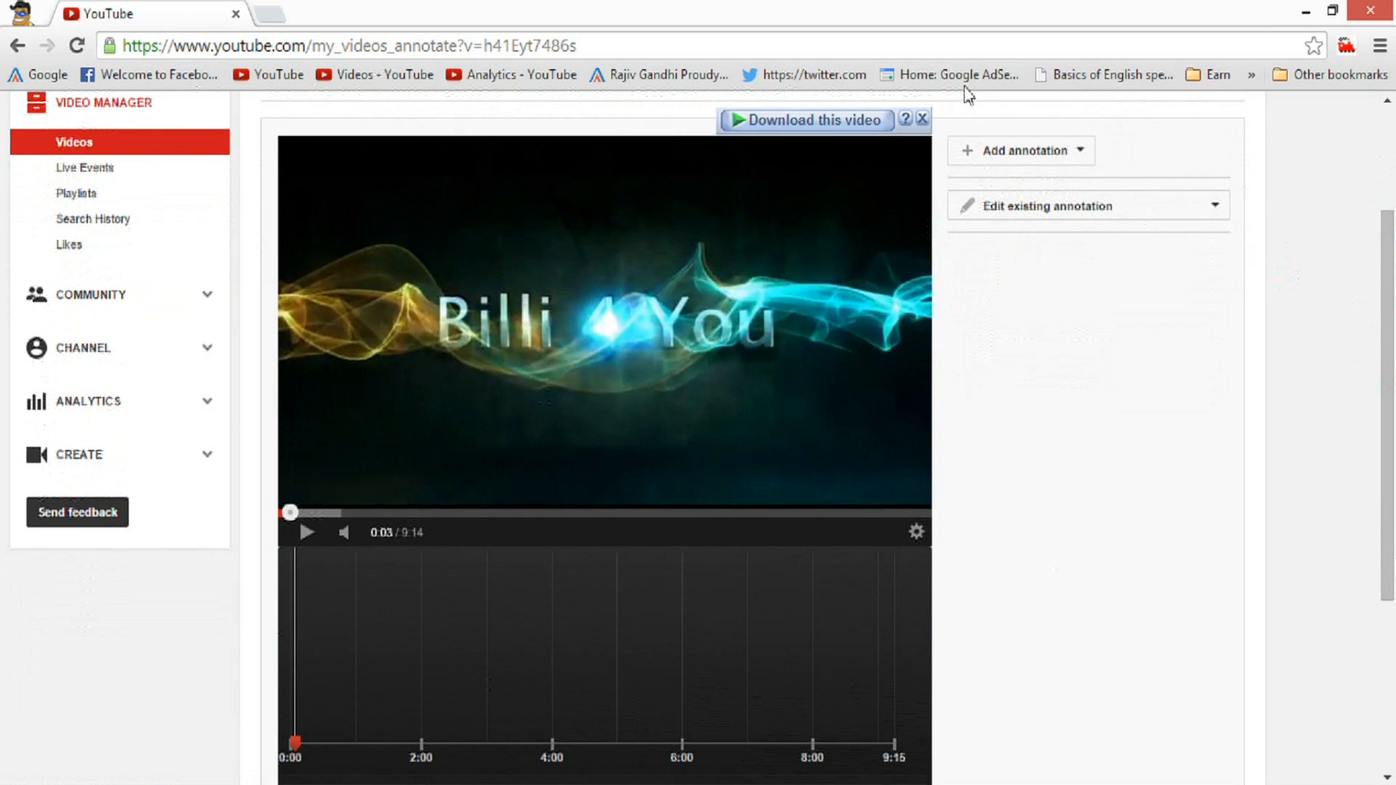
{"action": "left_click", "coordinate": [1040, 133]}
{"action": "left_click", "coordinate": [1038, 129]}
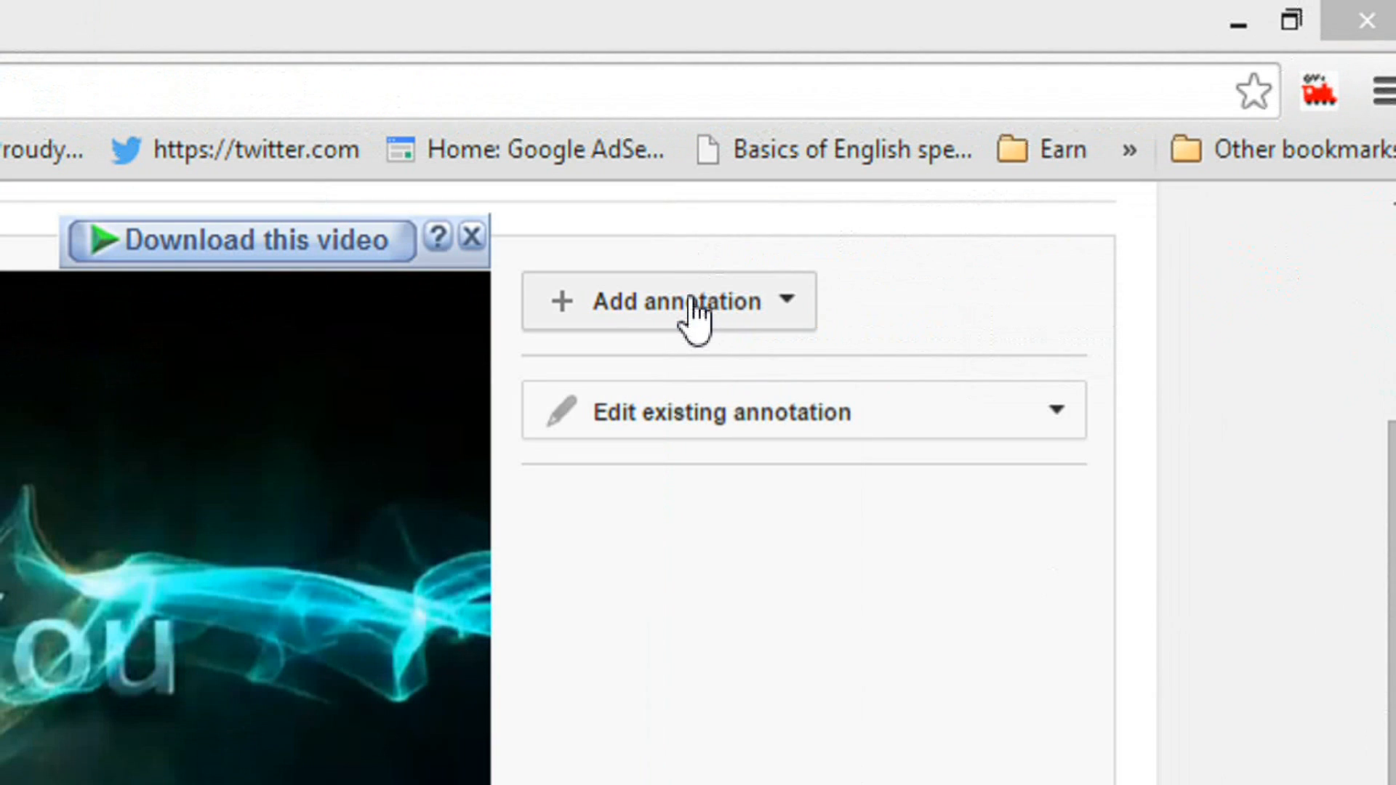
{"action": "left_click", "coordinate": [691, 302]}
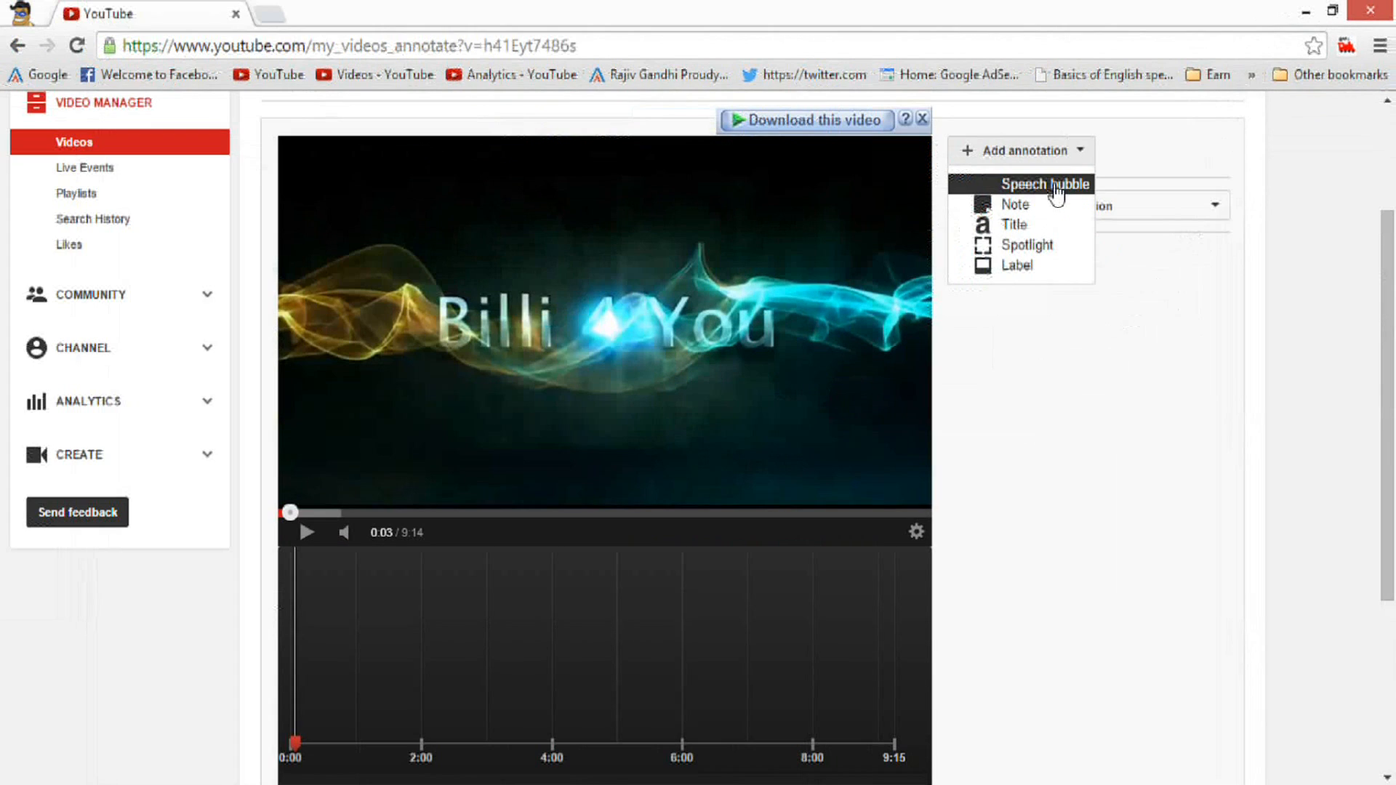
{"action": "left_click", "coordinate": [738, 379]}
{"action": "mouse_move", "coordinate": [374, 230]}
{"action": "left_mouse_down"}
{"action": "mouse_move", "coordinate": [601, 264]}
{"action": "mouse_move", "coordinate": [586, 248]}
{"action": "left_mouse_up"}
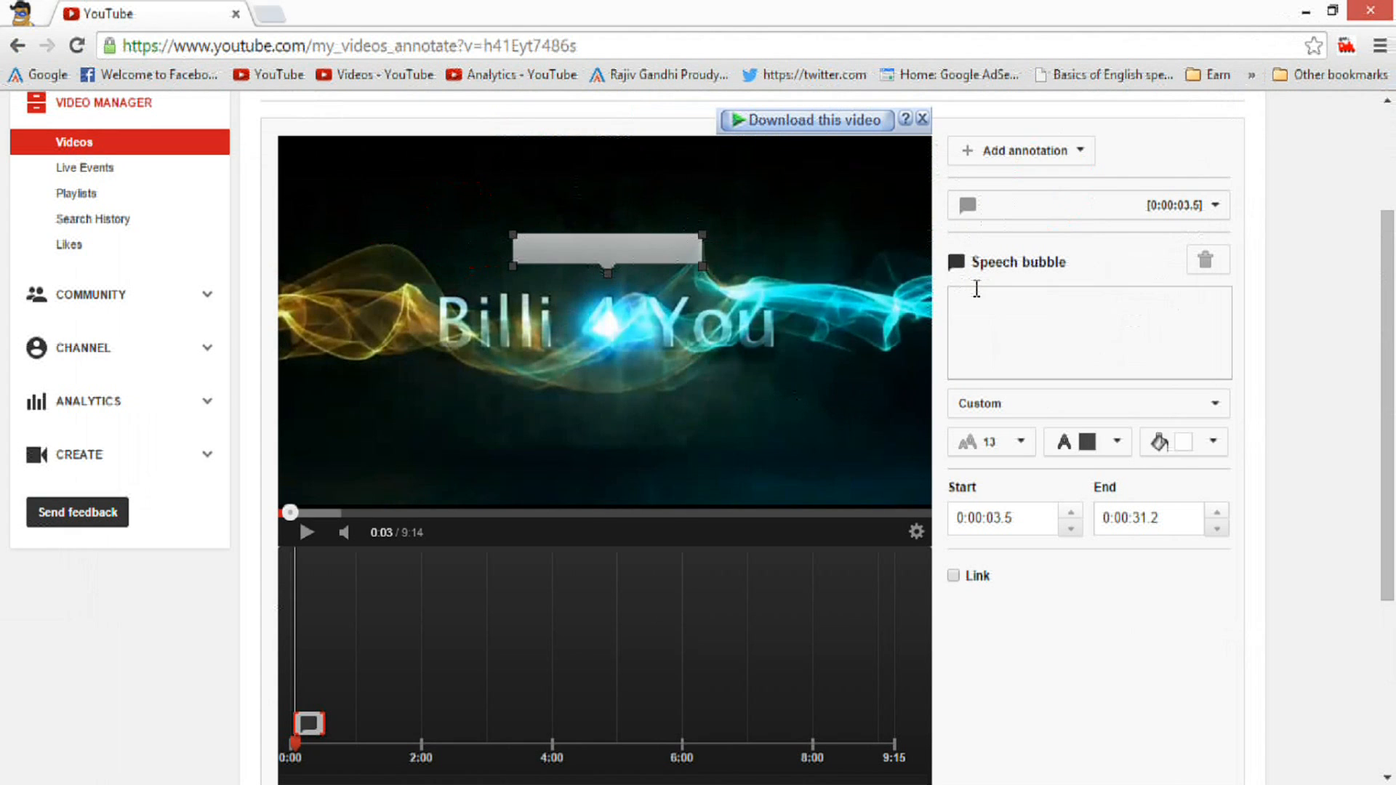
Step: Enter "Please Subscribe" as the speech bubble's text
{"action": "left_click", "coordinate": [977, 349]}
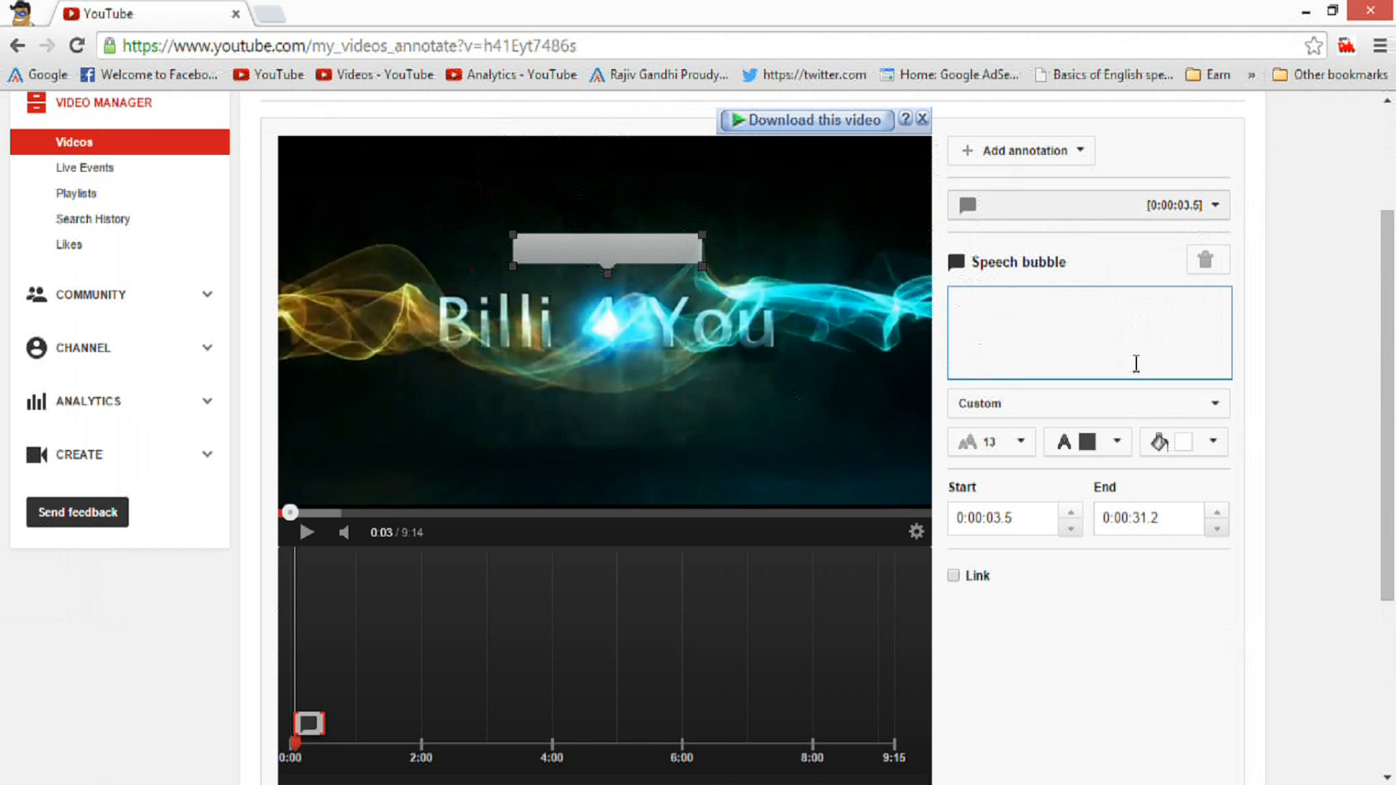
{"action": "left_click", "coordinate": [1027, 350]}
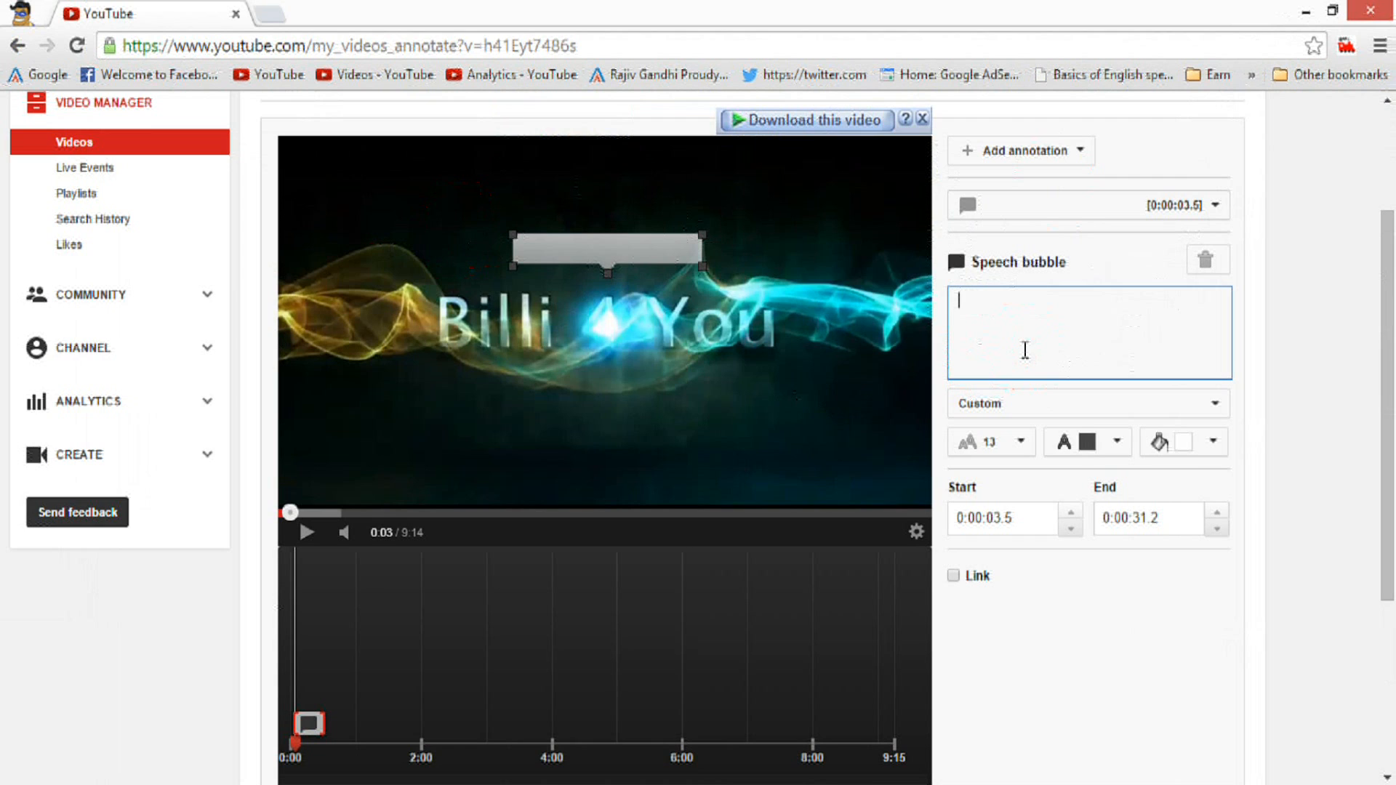
{"action": "type", "text": "Please Subscribe "}
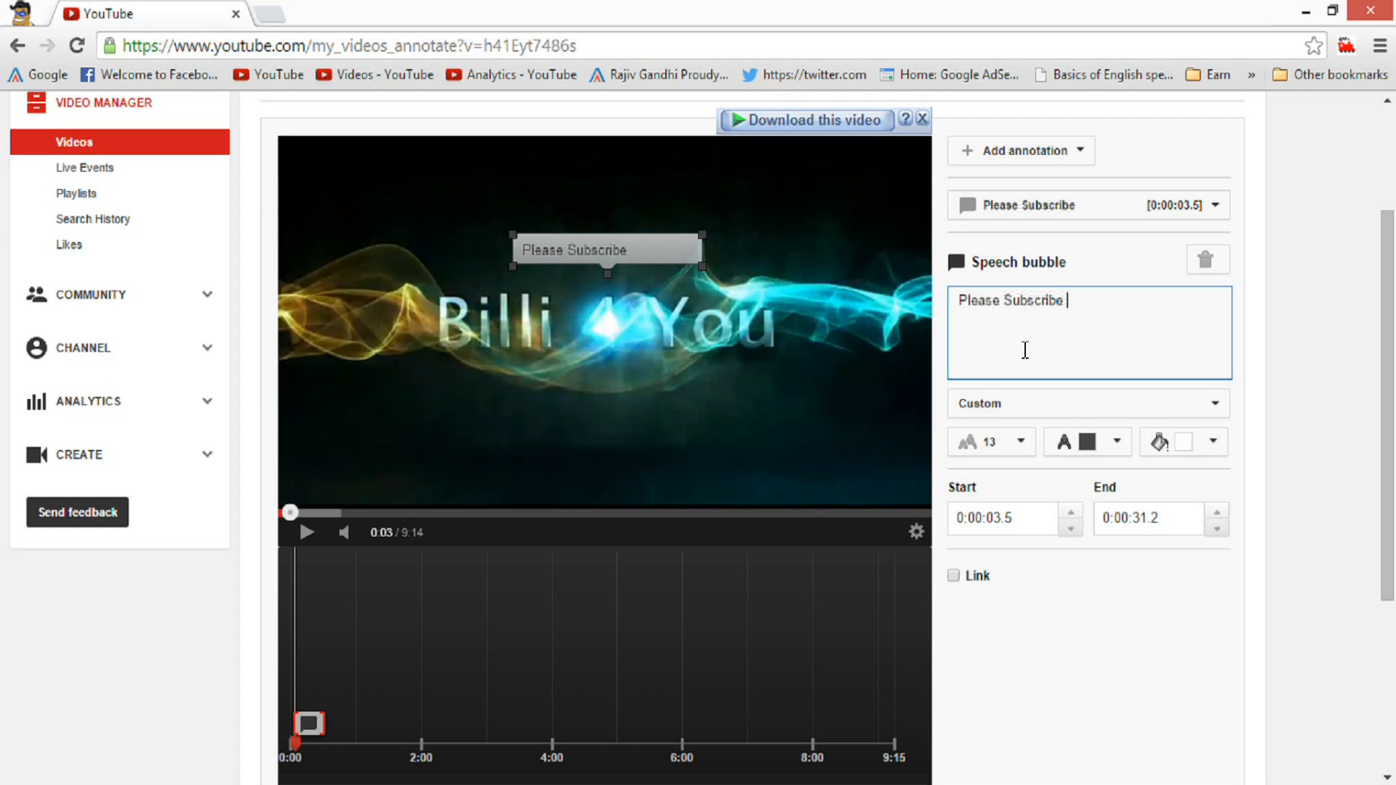
Step: Extend the speech bubble's text to "Please Subscribe My Channel", then move and widen the bubble to fit the text on one line
{"action": "type", "text": "My Channel"}
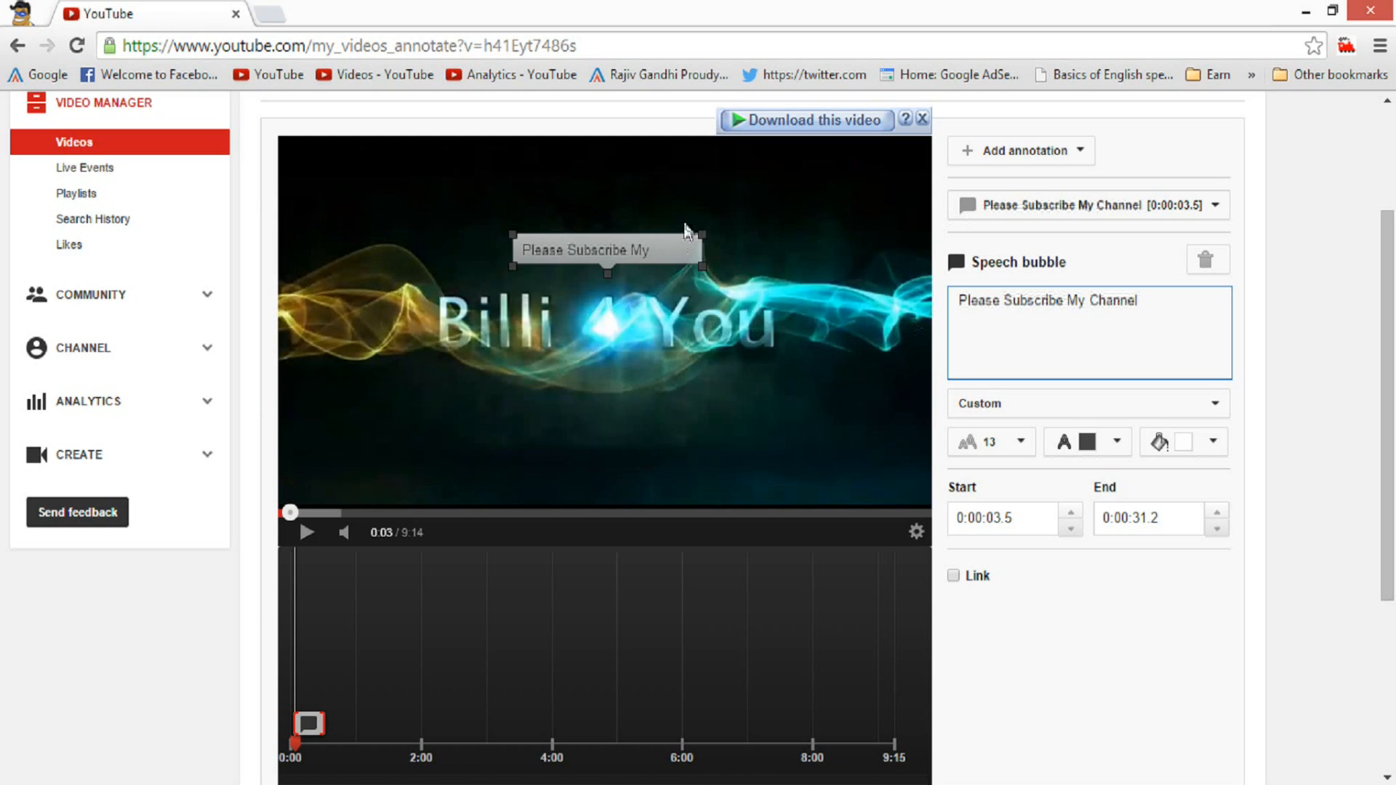
{"action": "left_click_drag", "start_coordinate": [643, 245], "coordinate": [544, 236]}
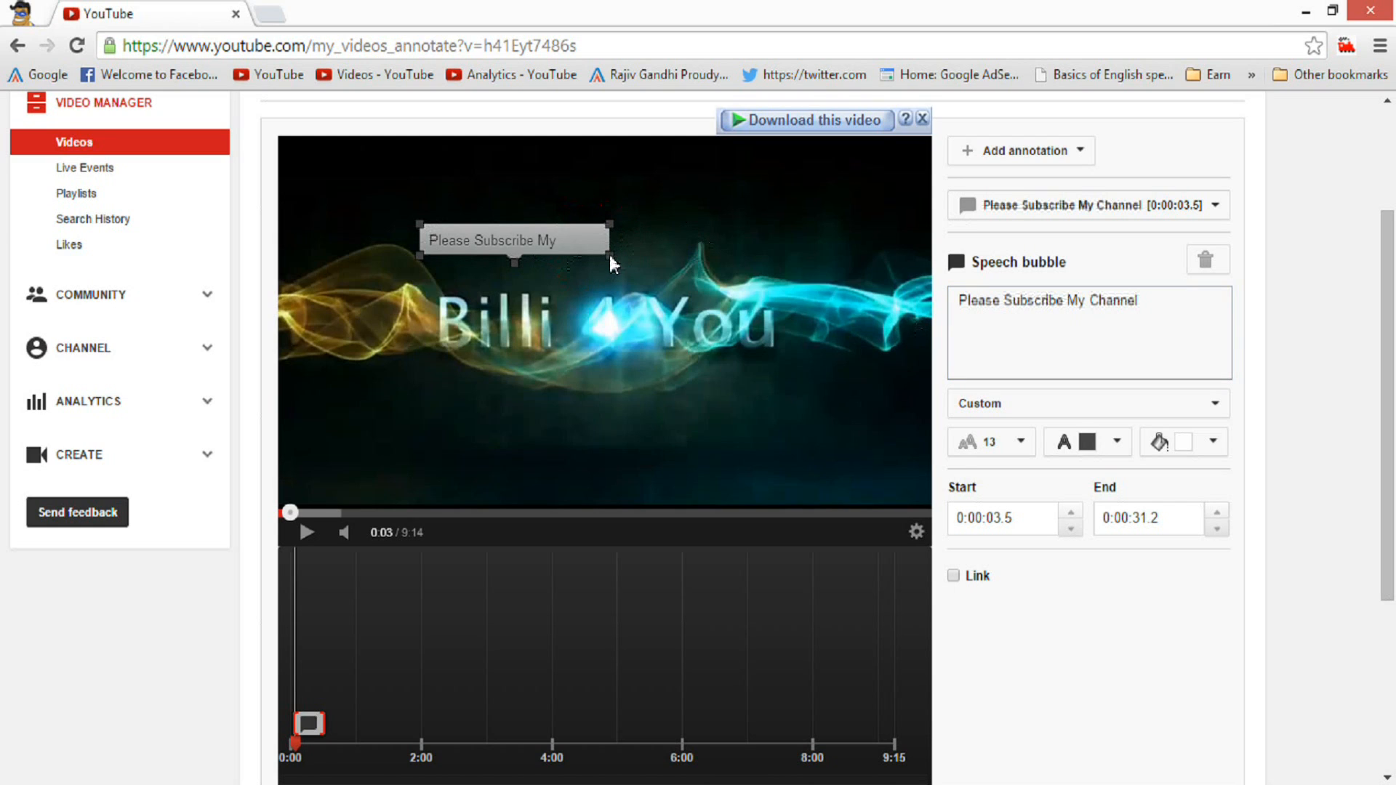
{"action": "left_click_drag", "start_coordinate": [609, 255], "coordinate": [648, 253]}
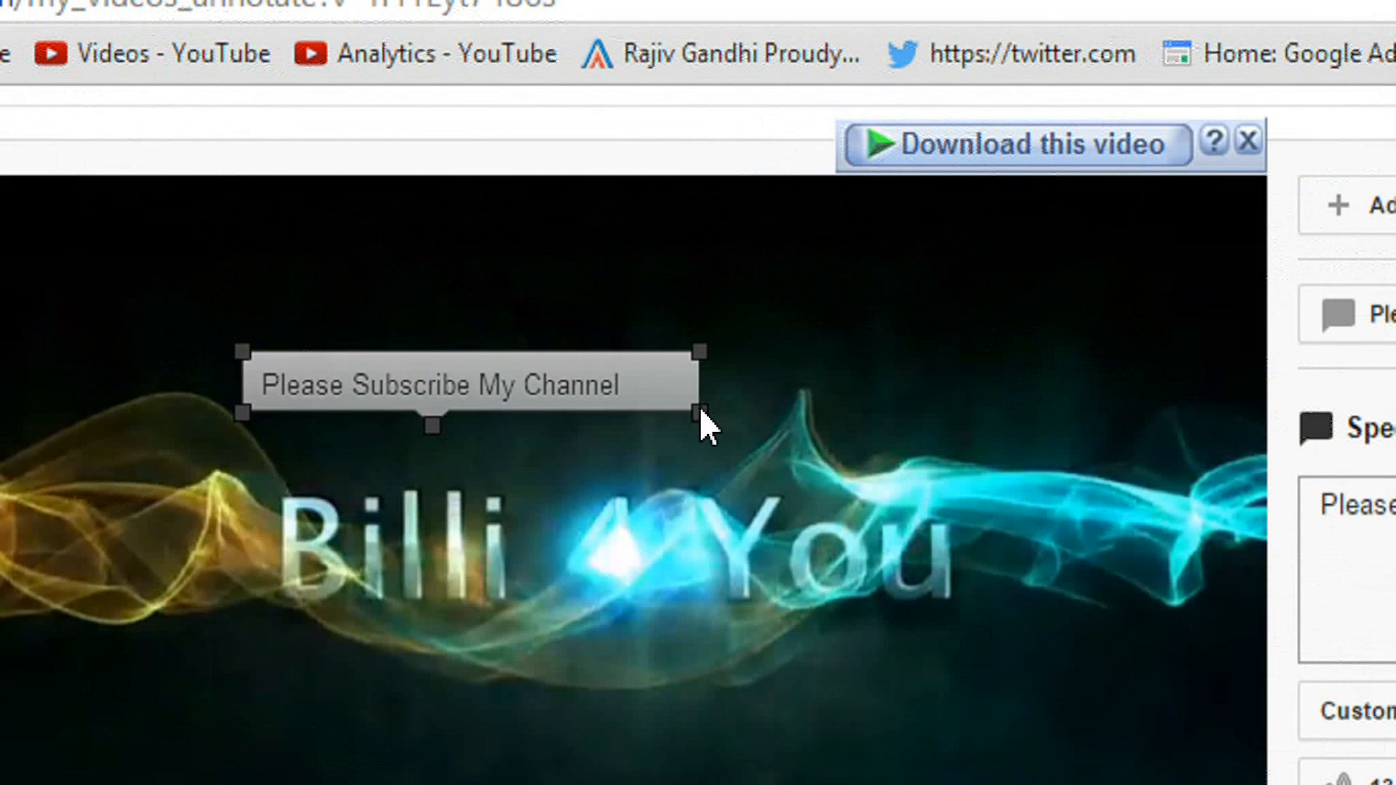
Step: Enlarge the speech bubble above the "Billi 4 You" title and shift its pointer along the lower edge
{"action": "left_click_drag", "start_coordinate": [700, 412], "coordinate": [1021, 487]}
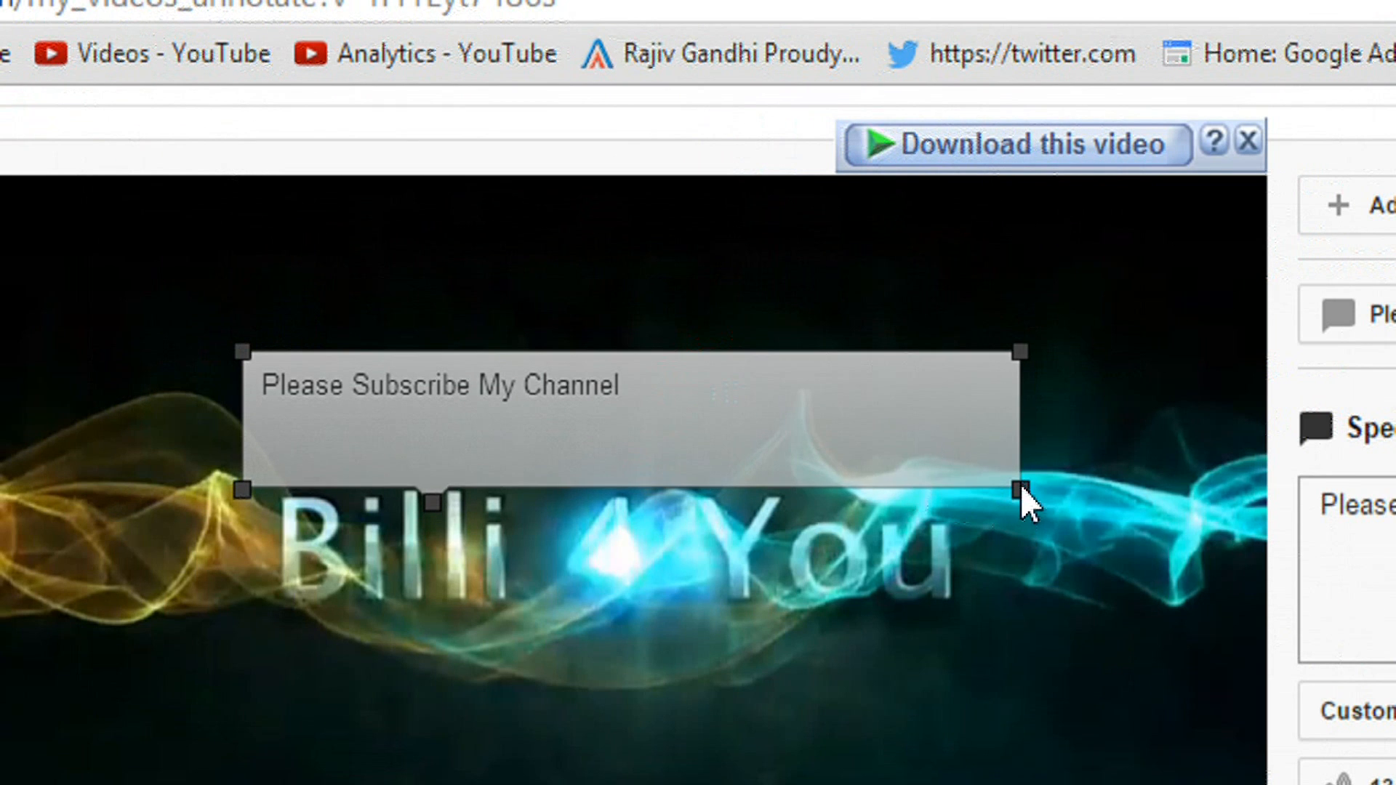
{"action": "left_click_drag", "start_coordinate": [1021, 352], "coordinate": [856, 328]}
{"action": "left_click_drag", "start_coordinate": [434, 500], "coordinate": [550, 512]}
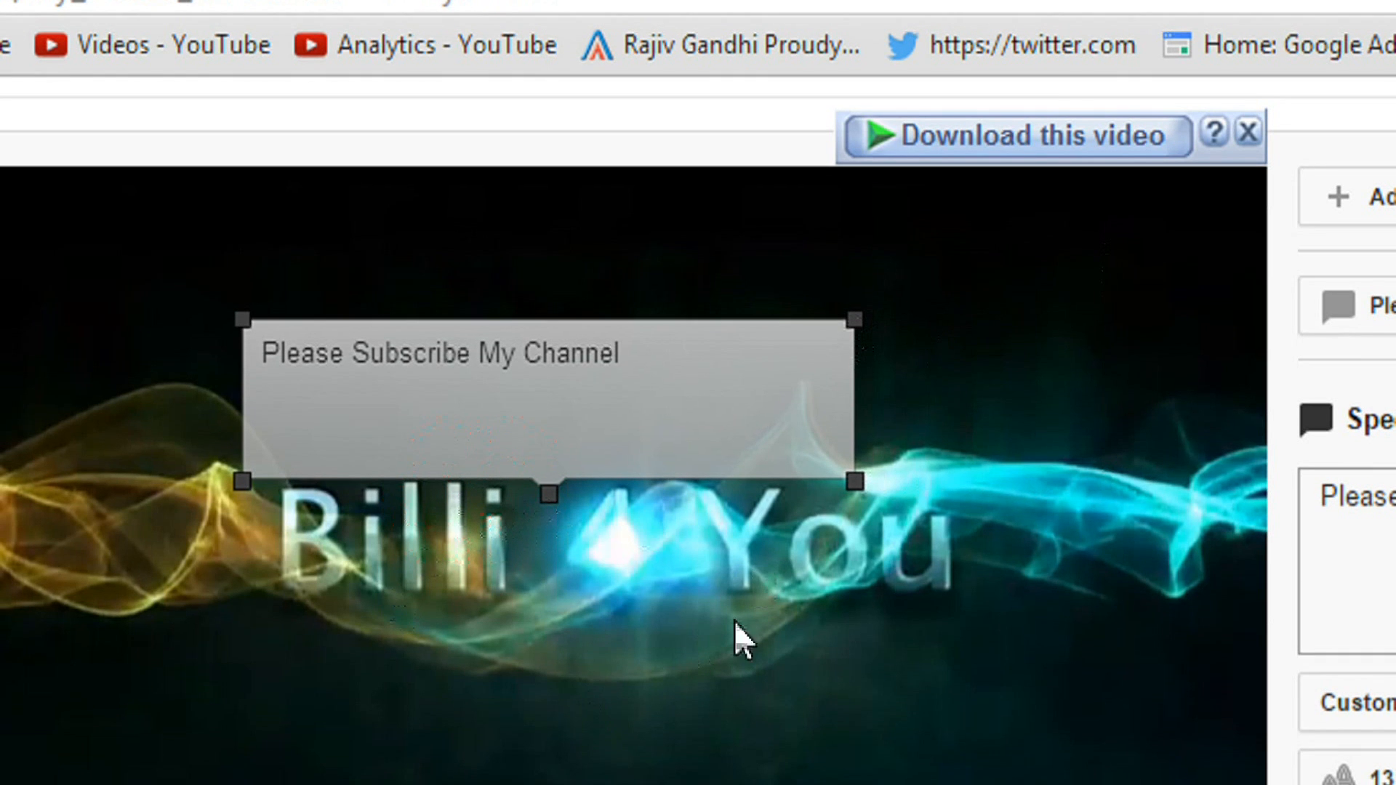
{"action": "left_click_drag", "start_coordinate": [549, 491], "coordinate": [514, 489]}
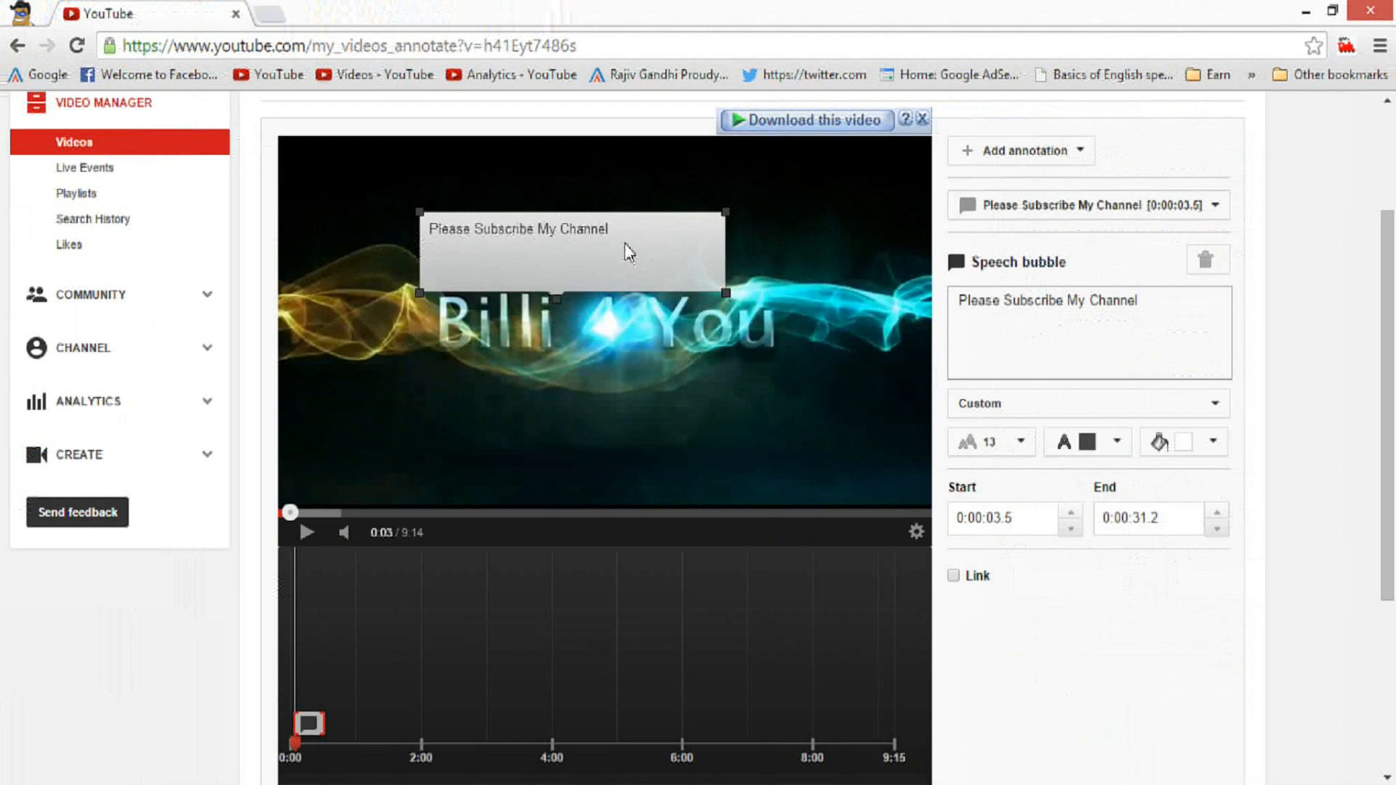
Step: Set the speech bubble's font size to 28 and reshape it into a wide single-line box with its pointer on the right side
{"action": "left_click", "coordinate": [1013, 444]}
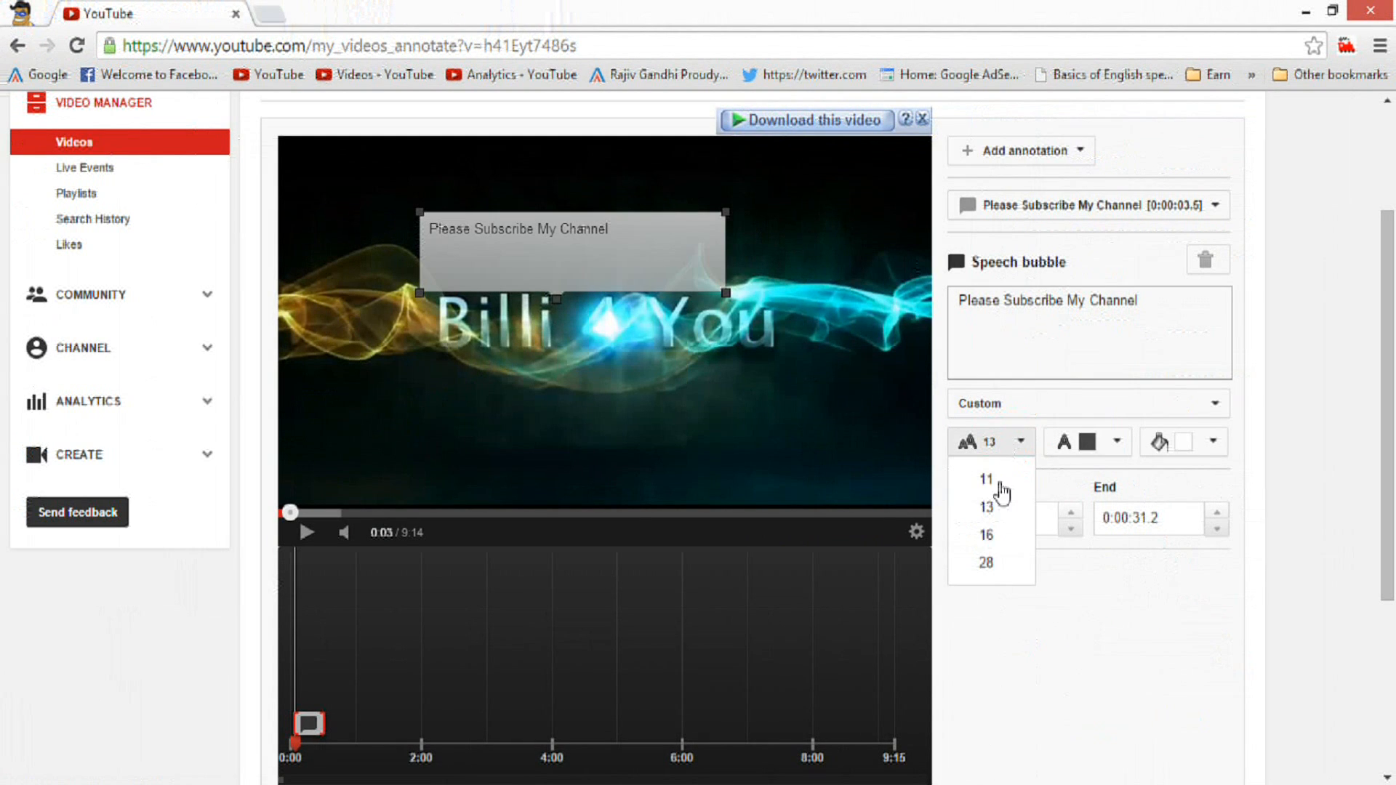
{"action": "left_click", "coordinate": [987, 571]}
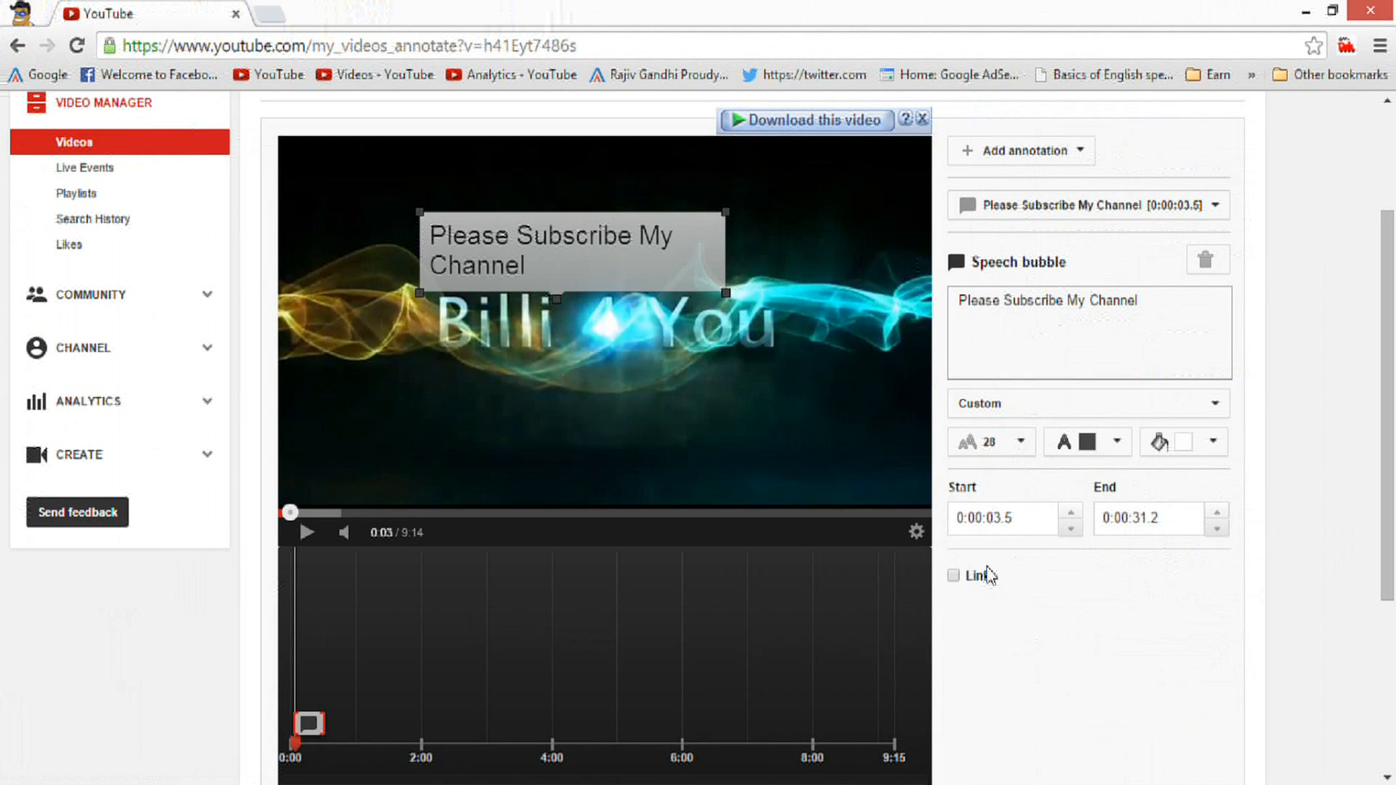
{"action": "left_click_drag", "start_coordinate": [726, 293], "coordinate": [899, 272]}
{"action": "left_click_drag", "start_coordinate": [734, 258], "coordinate": [635, 252]}
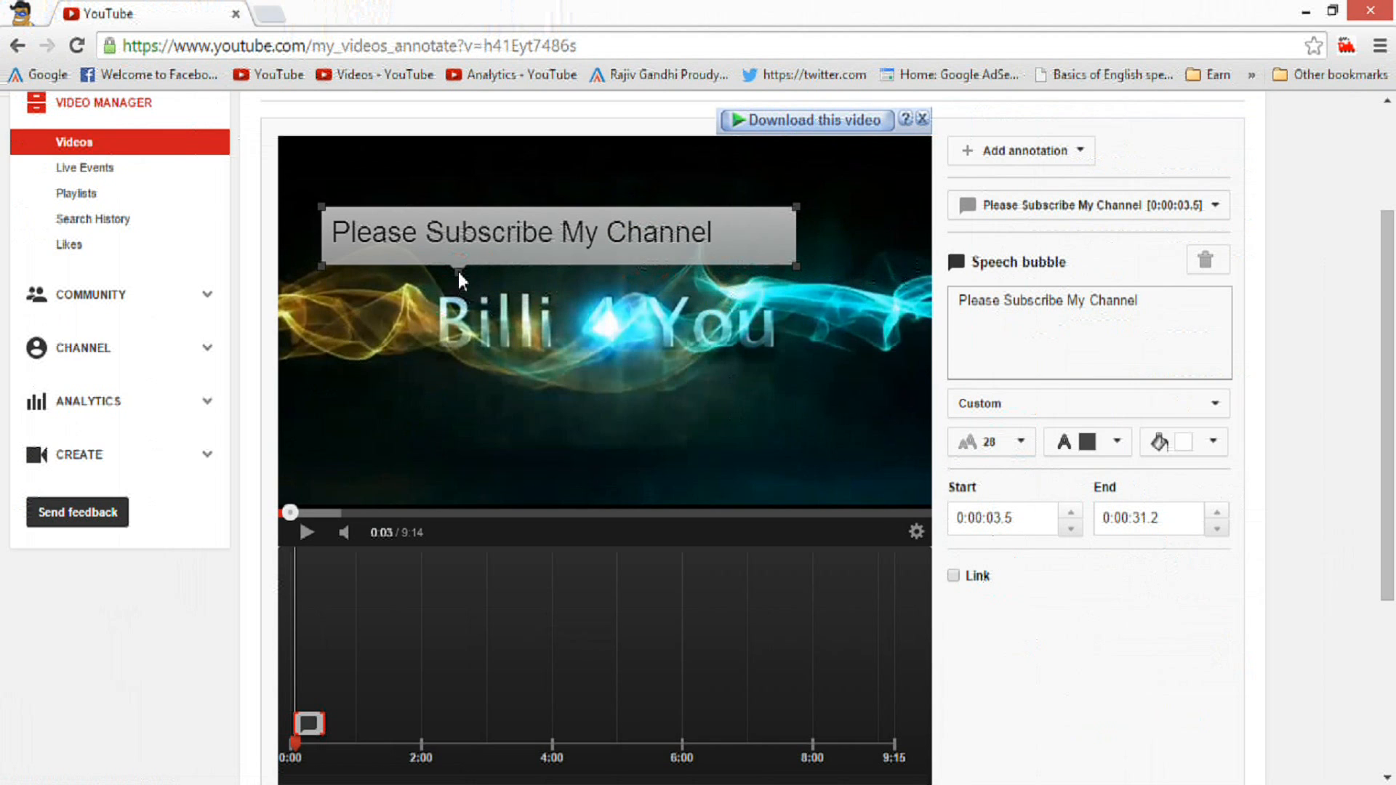
{"action": "left_click_drag", "start_coordinate": [458, 272], "coordinate": [640, 196]}
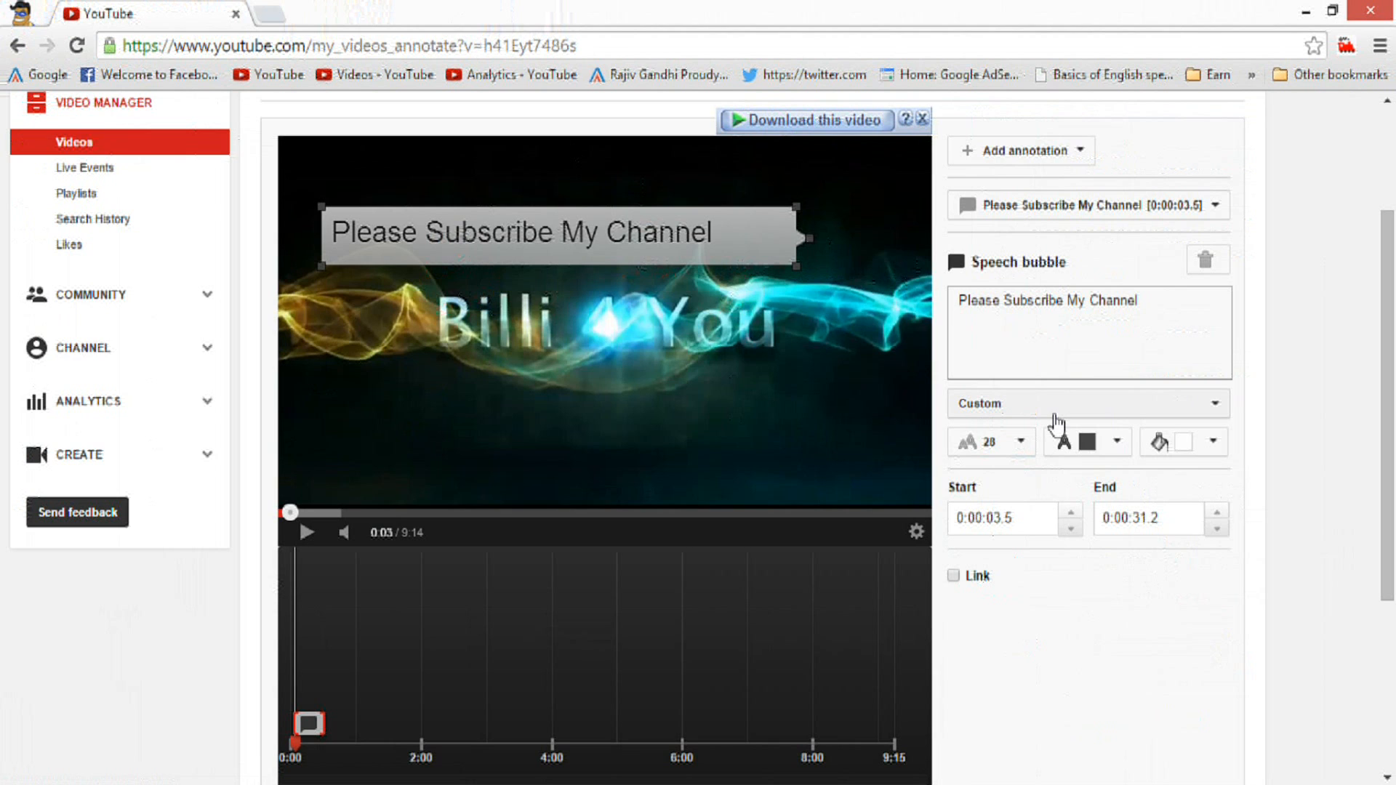
Step: Make the speech bubble's text white and its background dark red
{"action": "left_click", "coordinate": [1088, 451]}
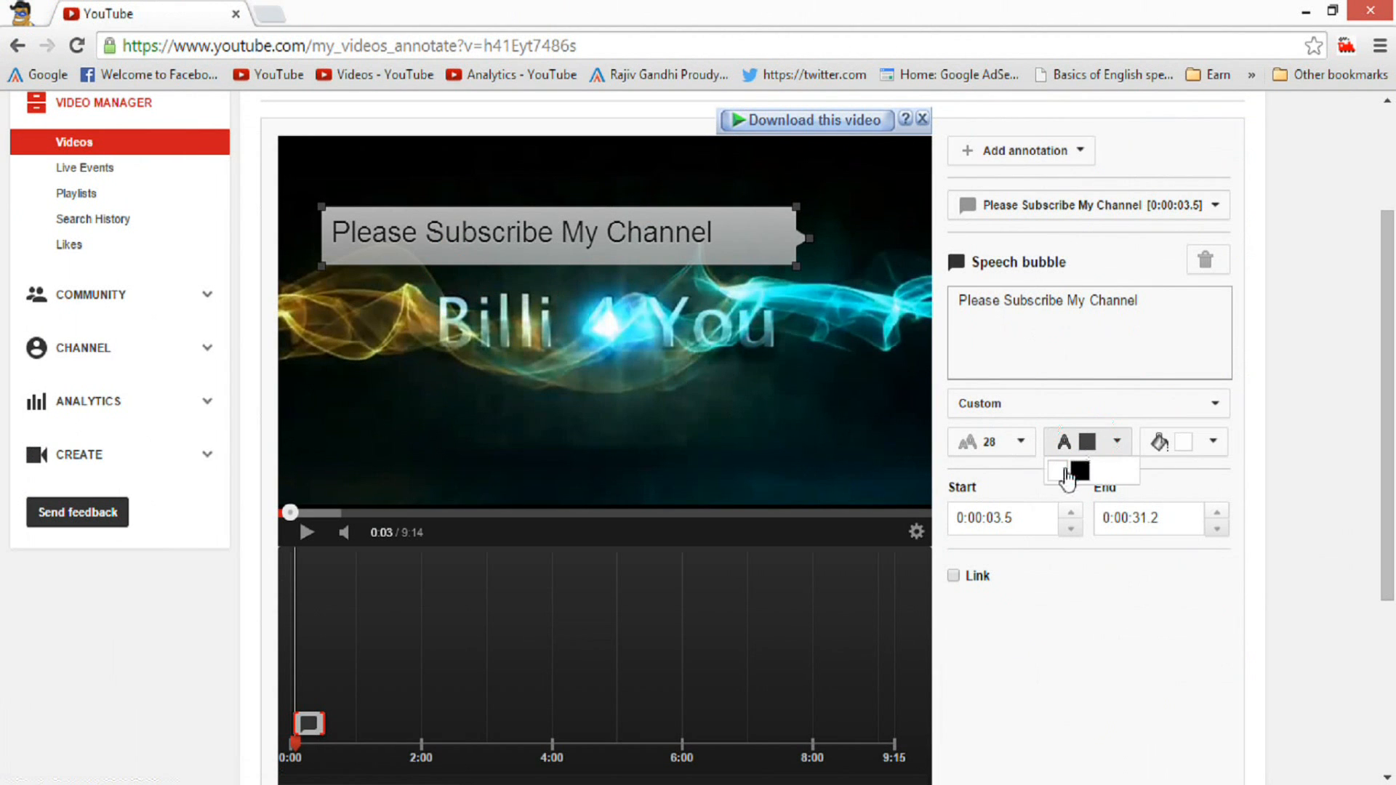
{"action": "left_click", "coordinate": [1066, 469]}
{"action": "left_click", "coordinate": [1208, 442]}
{"action": "left_click", "coordinate": [1155, 543]}
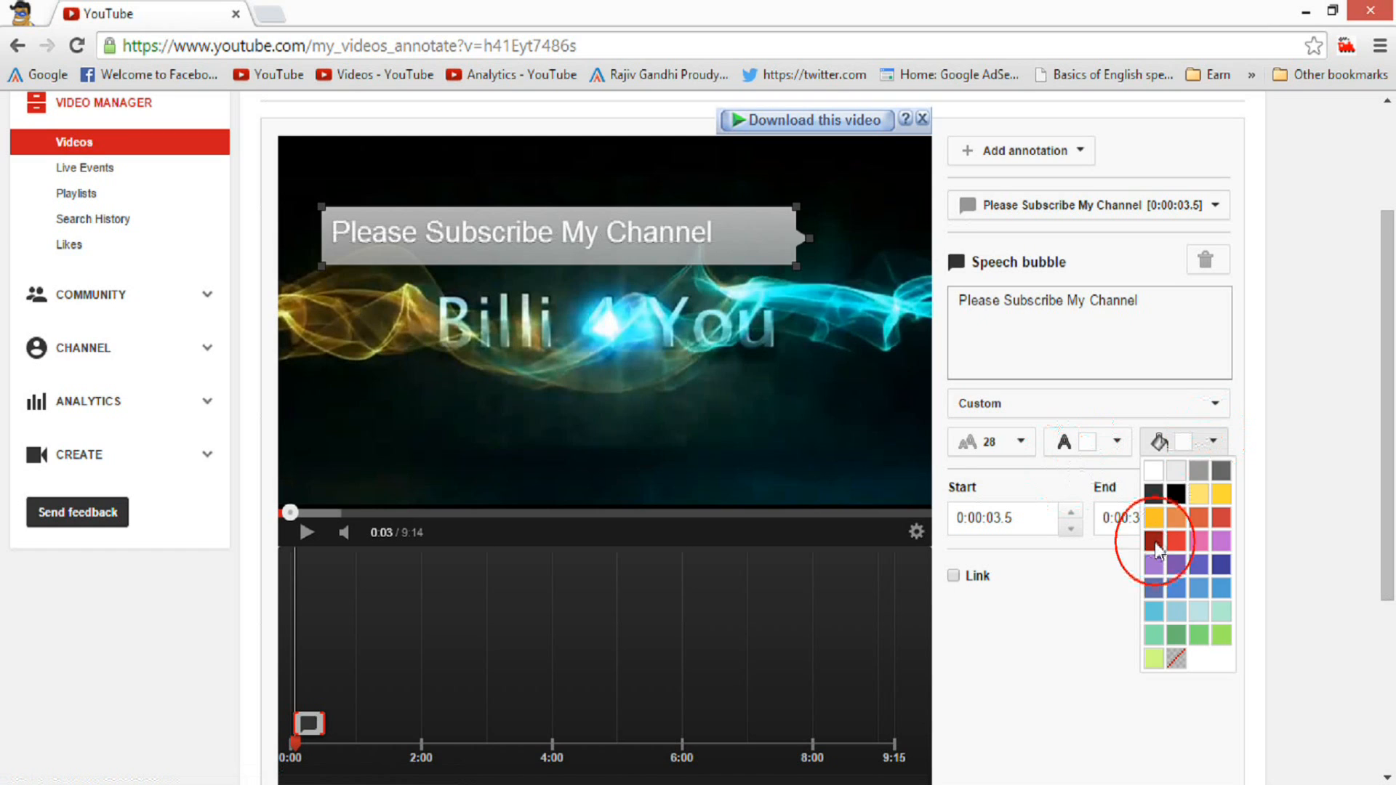
Step: Examine the seconds and tenths in the speech bubble's start and end times
{"action": "left_click", "coordinate": [999, 521]}
{"action": "double_click", "coordinate": [999, 521]}
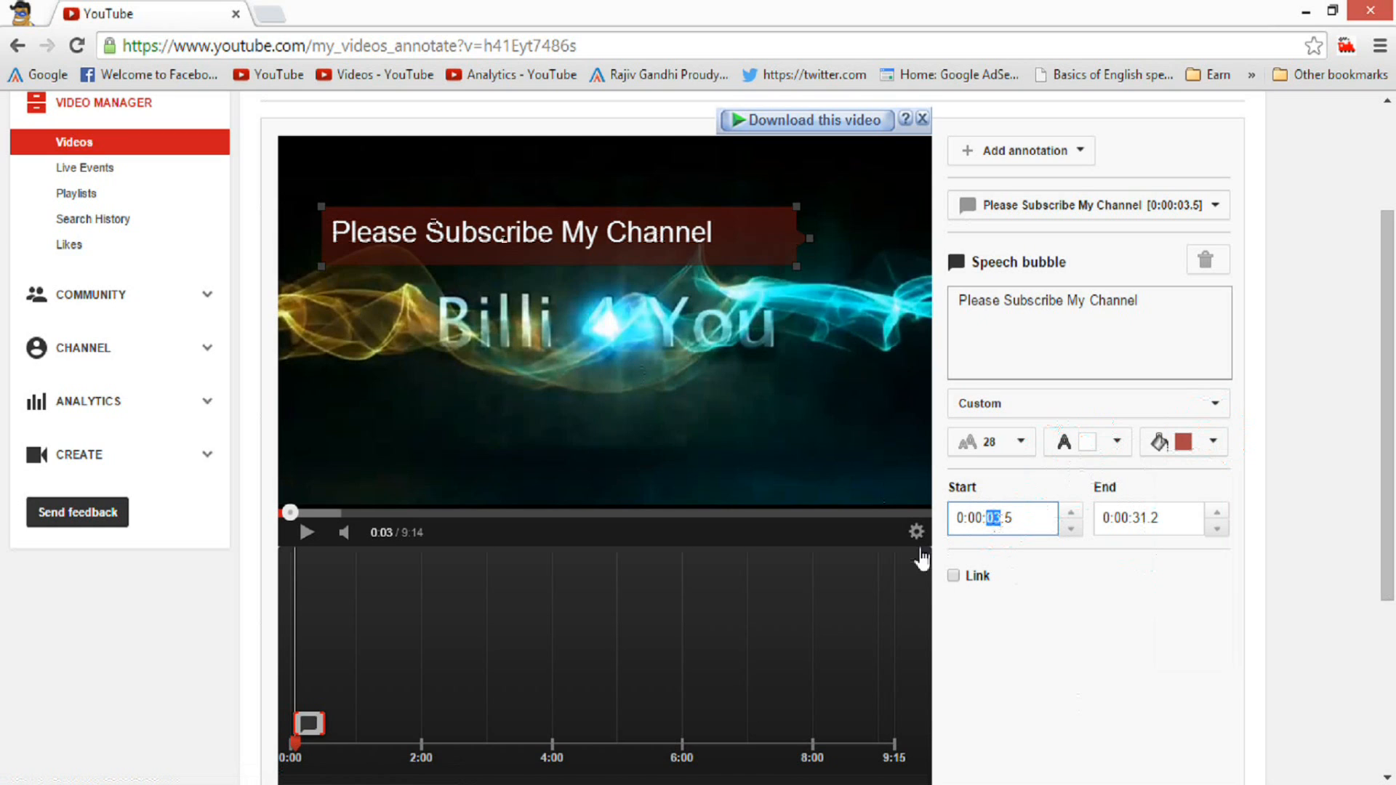
{"action": "left_click", "coordinate": [1000, 523]}
{"action": "left_click", "coordinate": [1000, 524]}
{"action": "left_click", "coordinate": [1000, 524]}
{"action": "double_click", "coordinate": [994, 519]}
{"action": "double_click", "coordinate": [1146, 521]}
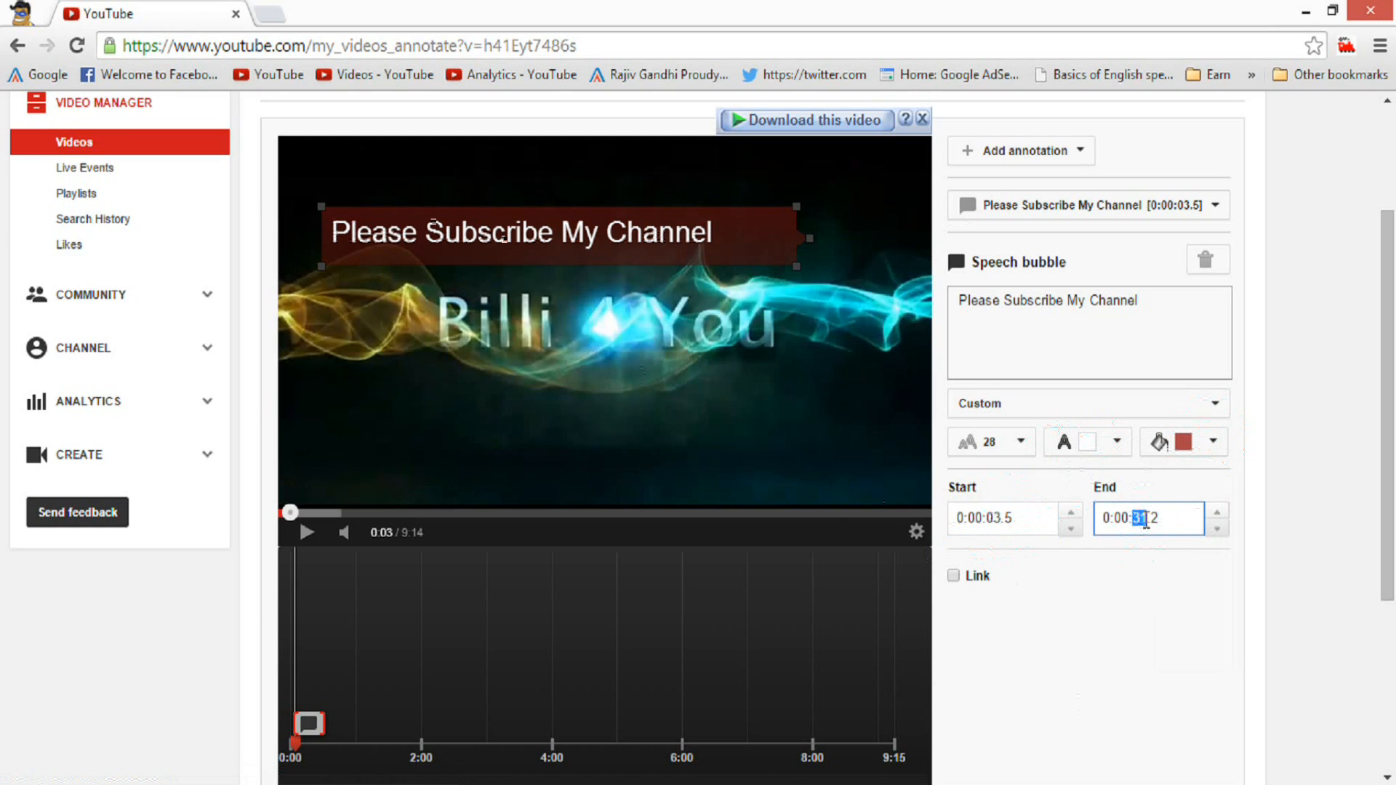
{"action": "double_click", "coordinate": [1000, 518]}
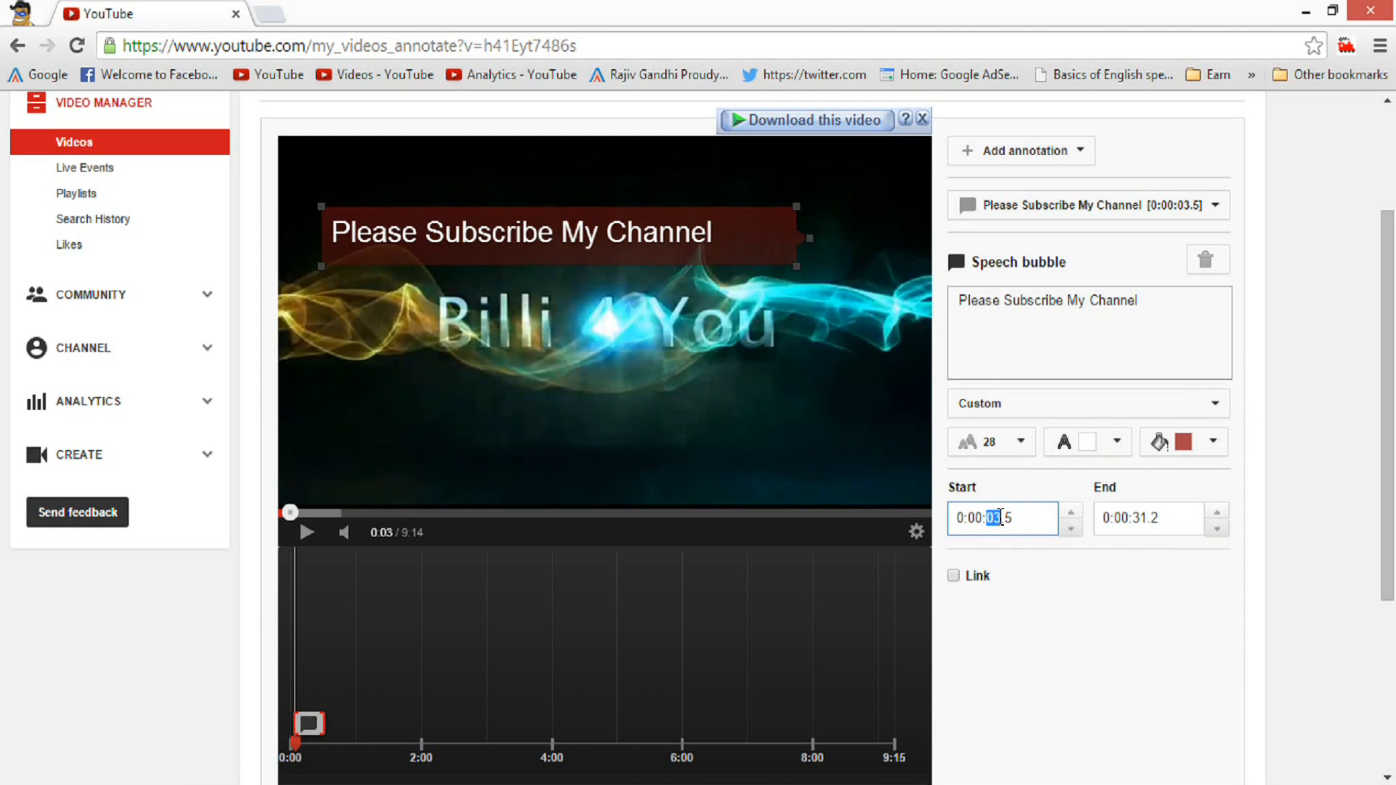
{"action": "double_click", "coordinate": [1018, 518]}
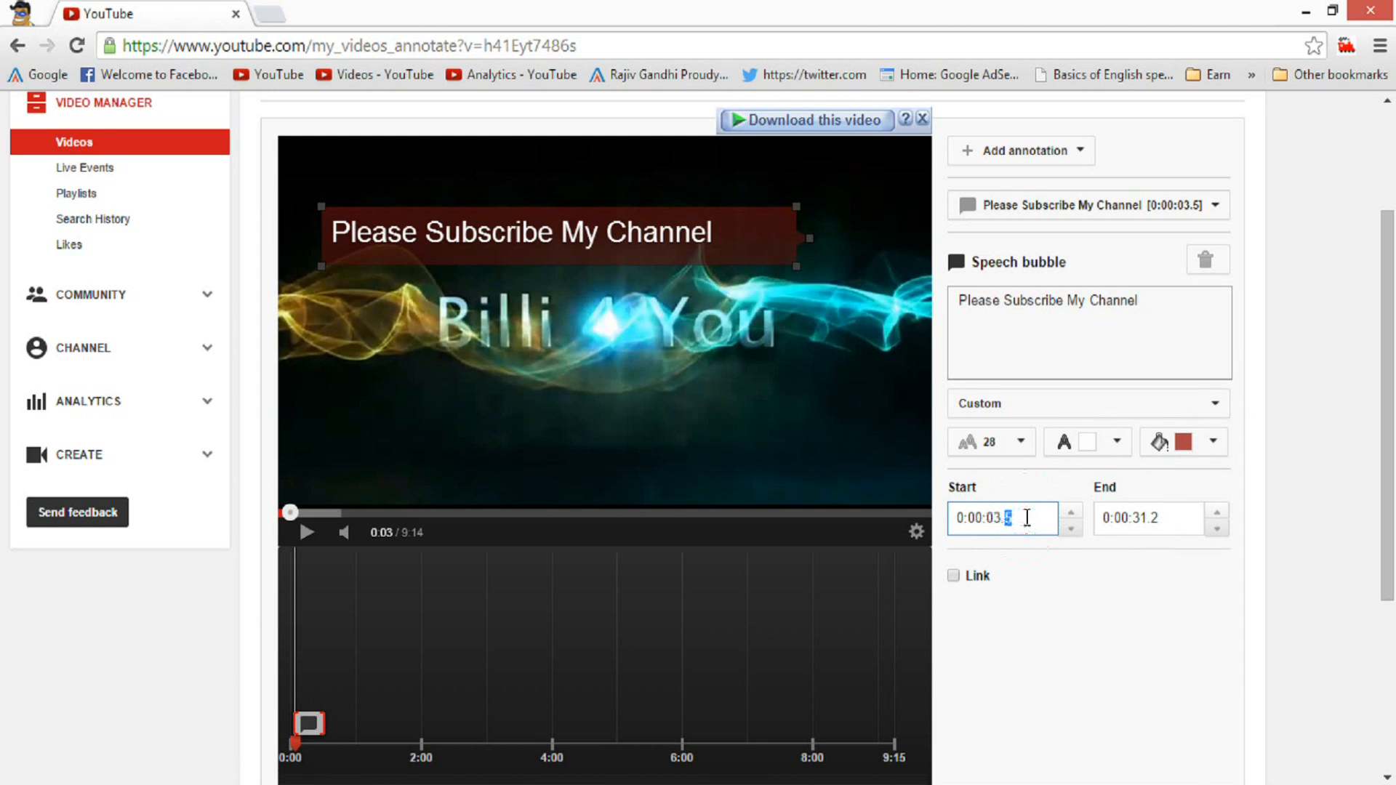
{"action": "double_click", "coordinate": [1152, 518]}
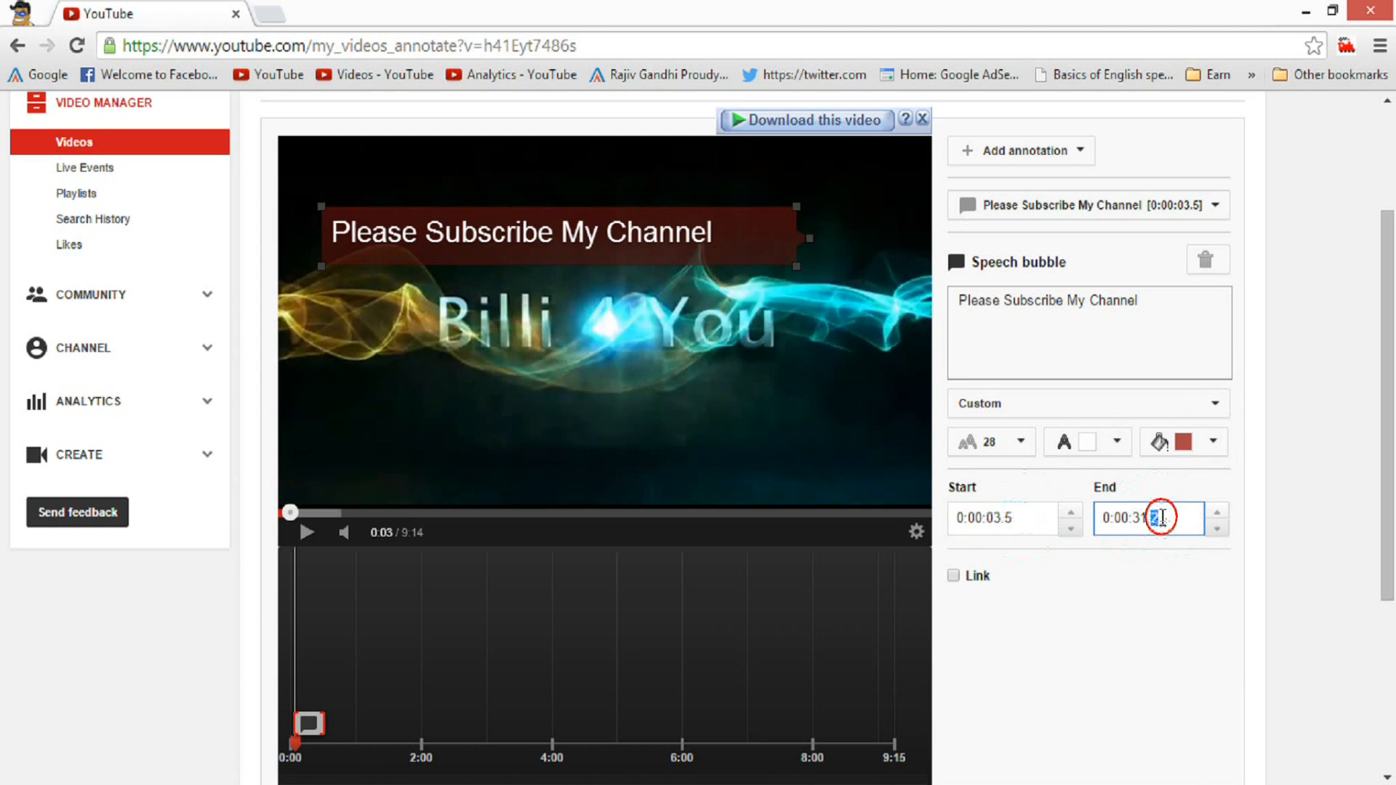
{"action": "double_click", "coordinate": [1002, 518]}
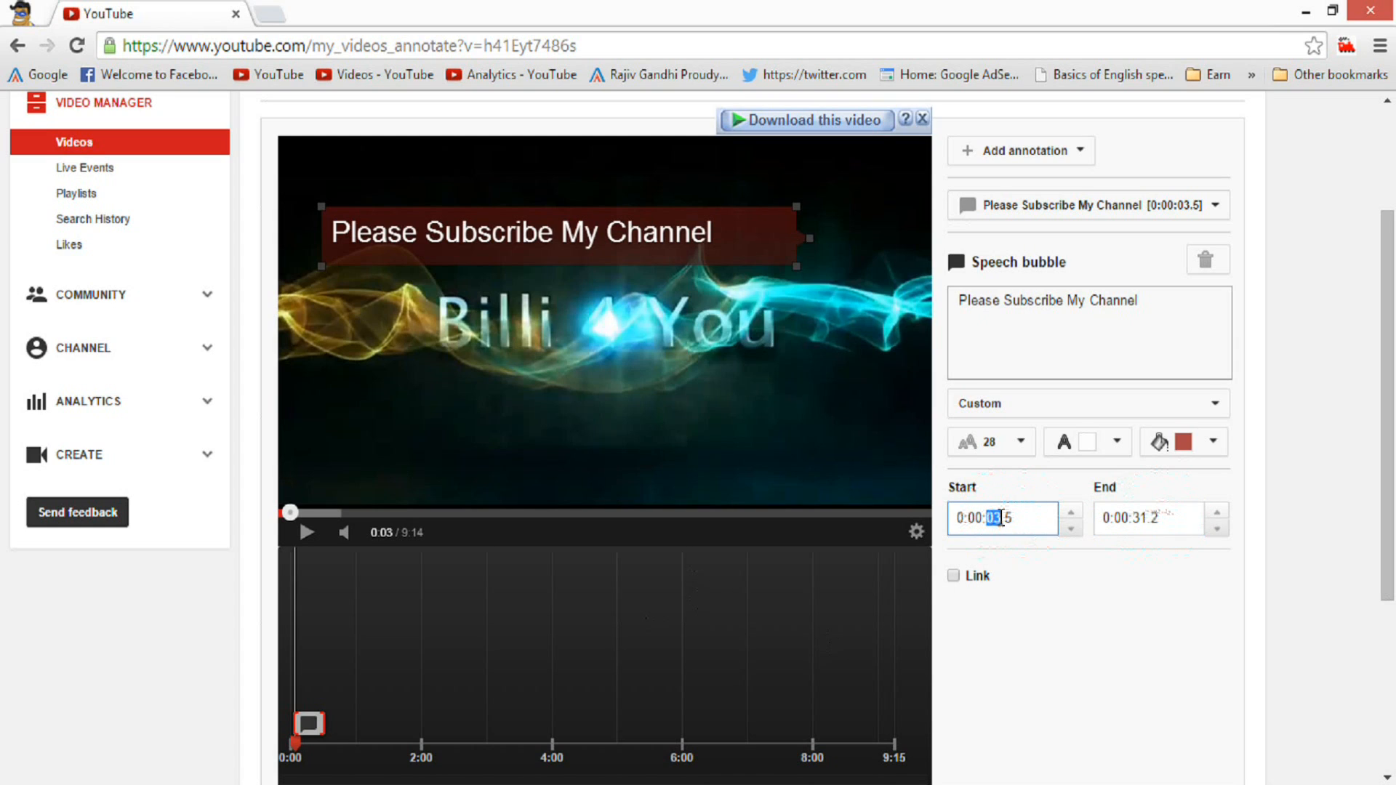
{"action": "double_click", "coordinate": [1024, 513]}
Step: Shorten the speech bubble's duration on the timeline so that it ends at 0:00:04.5
{"action": "mouse_move", "coordinate": [325, 722]}
{"action": "left_mouse_down"}
{"action": "mouse_move", "coordinate": [490, 749]}
{"action": "mouse_move", "coordinate": [483, 723]}
{"action": "mouse_move", "coordinate": [328, 723]}
{"action": "mouse_move", "coordinate": [446, 739]}
{"action": "mouse_move", "coordinate": [300, 724]}
{"action": "mouse_move", "coordinate": [547, 717]}
{"action": "mouse_move", "coordinate": [312, 701]}
{"action": "mouse_move", "coordinate": [515, 696]}
{"action": "mouse_move", "coordinate": [286, 684]}
{"action": "left_mouse_up"}
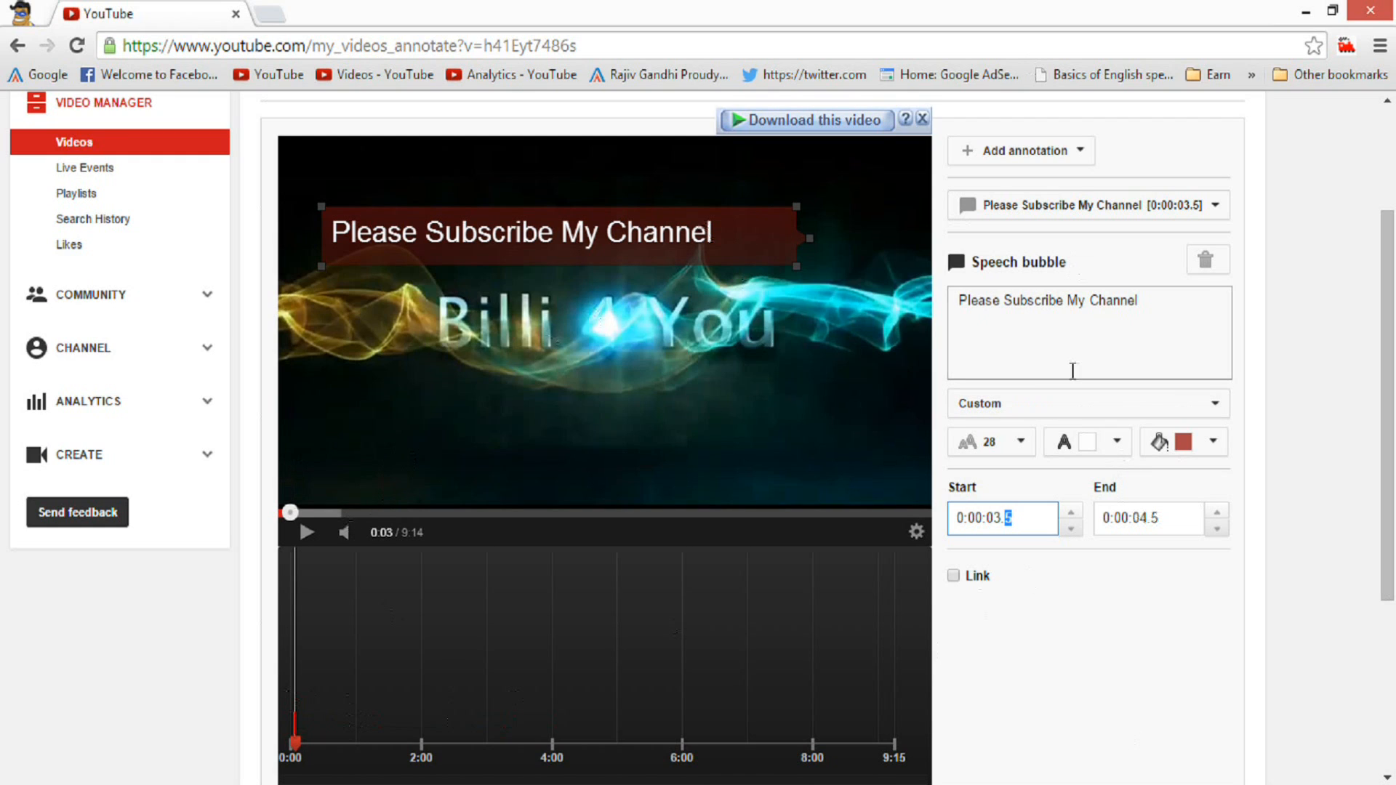
{"action": "left_click", "coordinate": [1018, 315]}
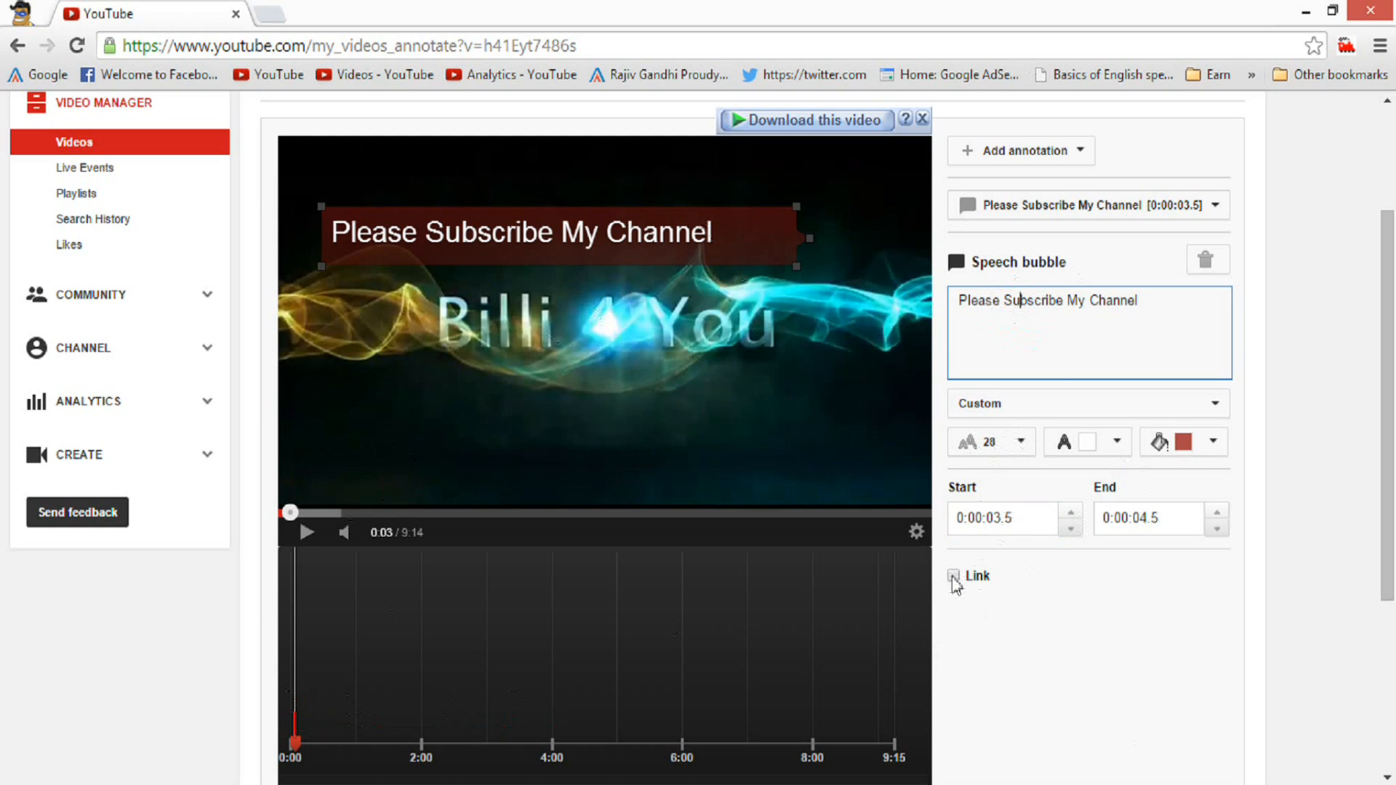
{"action": "left_click", "coordinate": [977, 630]}
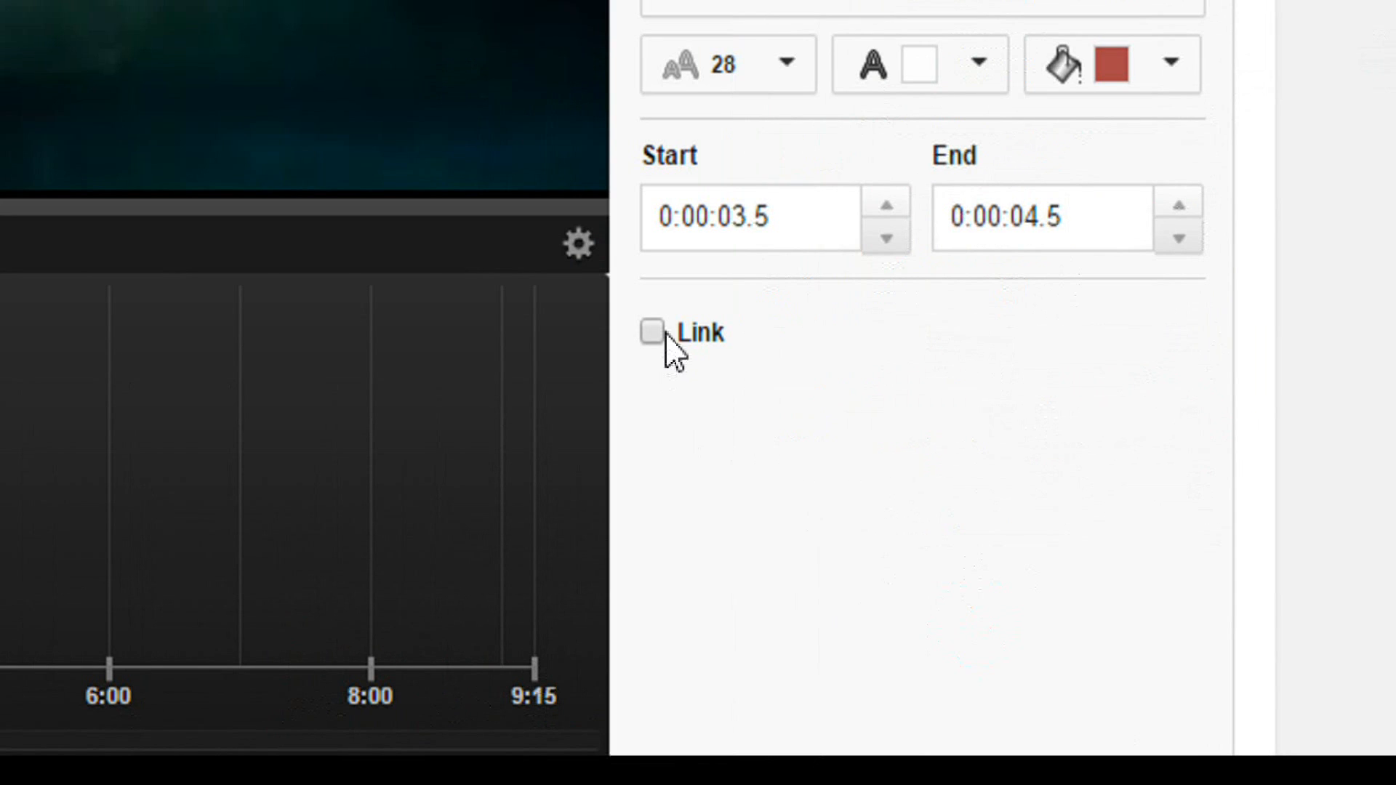
Step: Enable a link on the speech bubble, review the available link types and keep Video as the type
{"action": "left_click", "coordinate": [653, 332]}
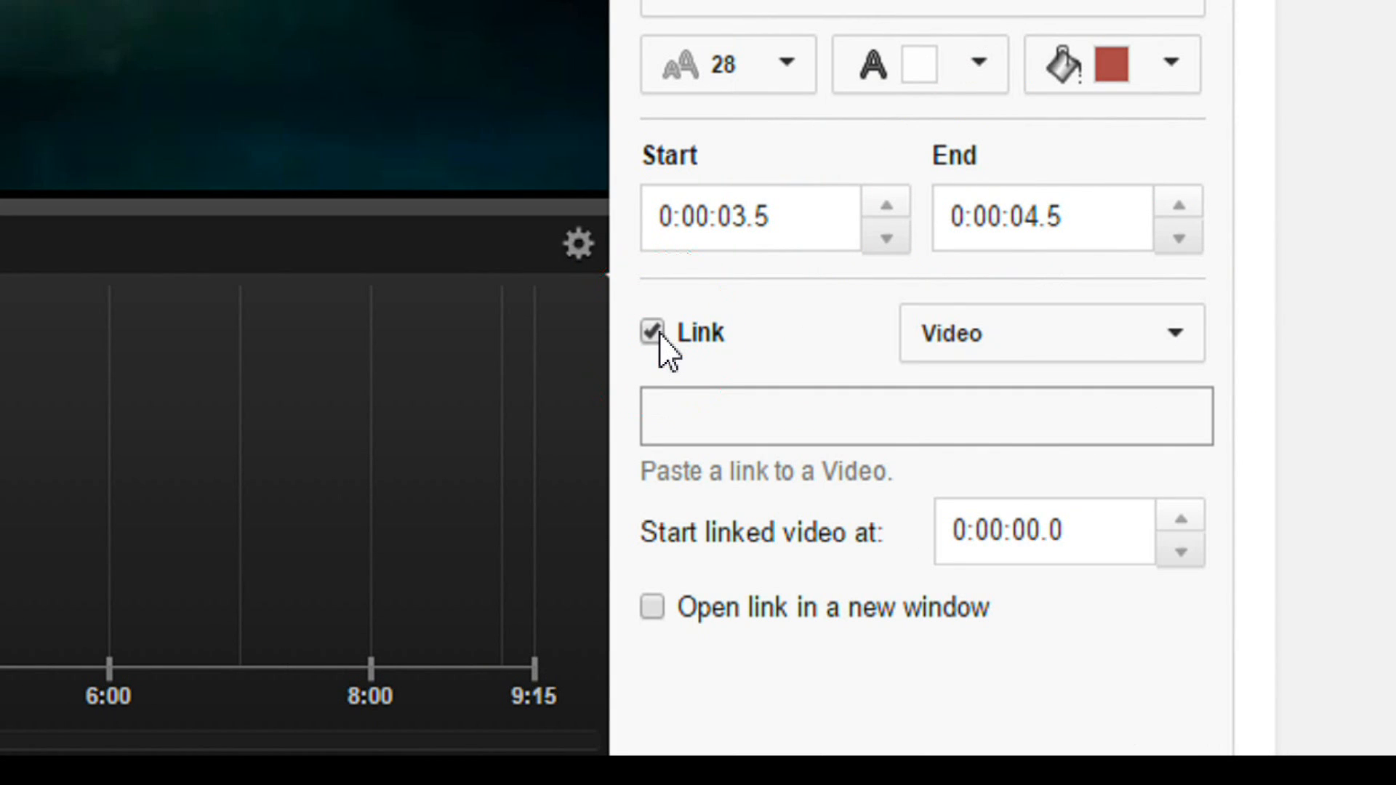
{"action": "left_click", "coordinate": [756, 434]}
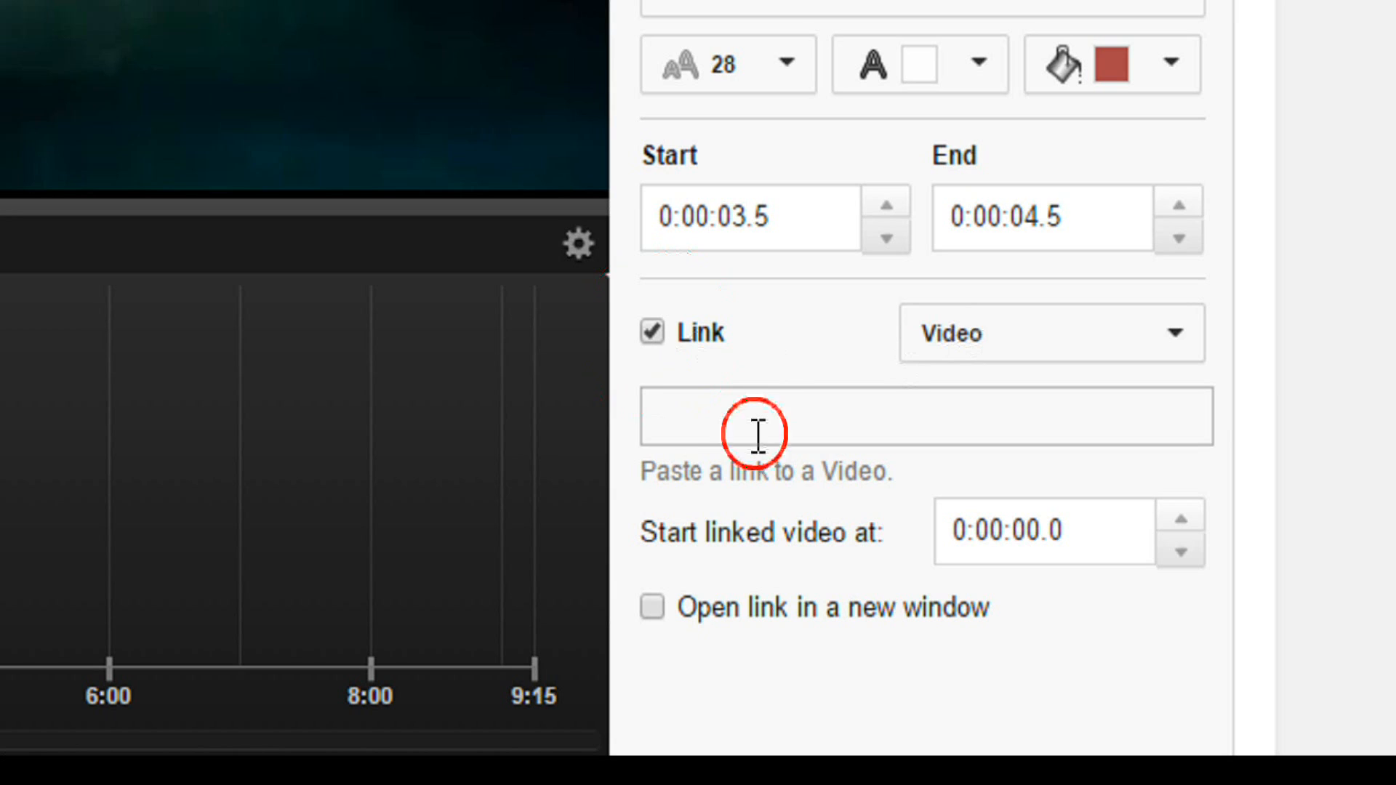
{"action": "left_click", "coordinate": [1022, 350]}
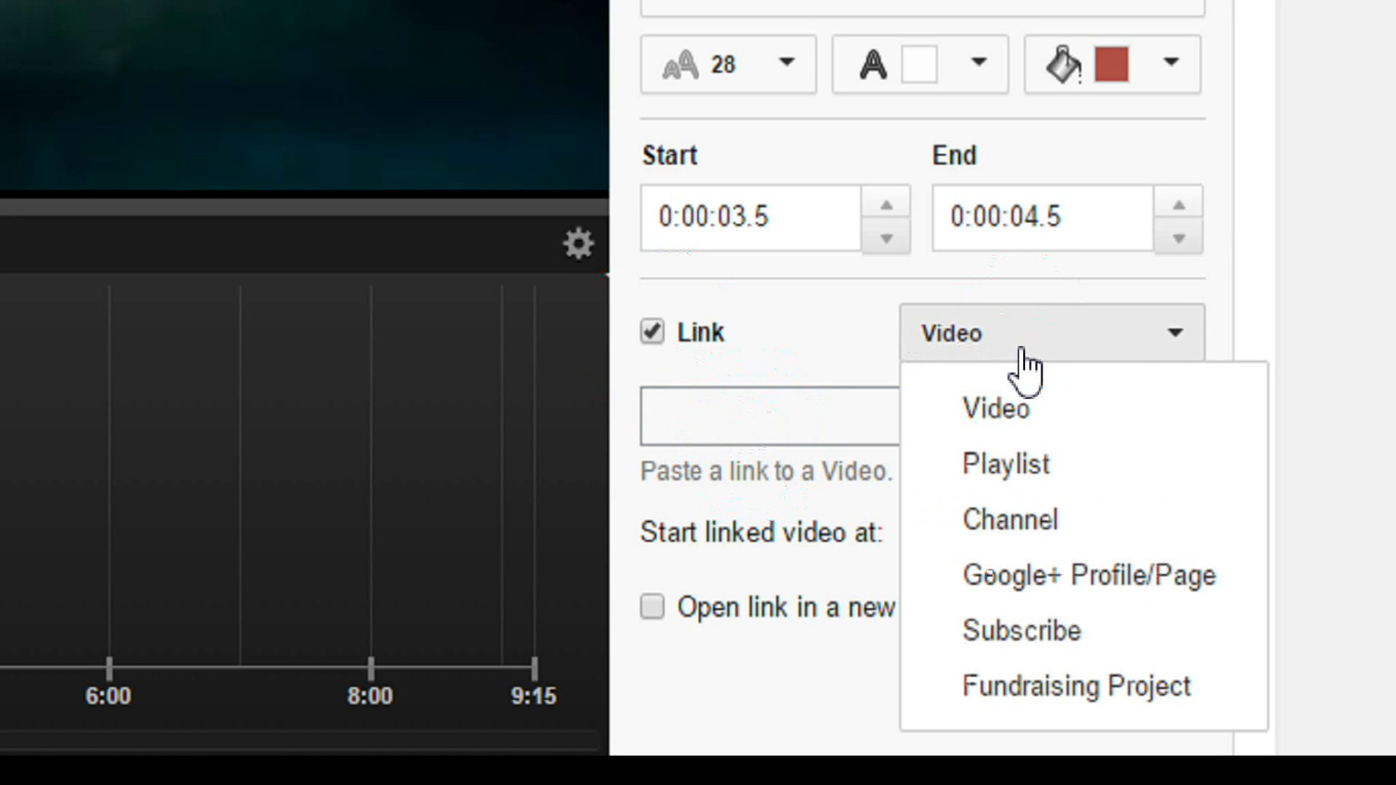
{"action": "left_click", "coordinate": [729, 436]}
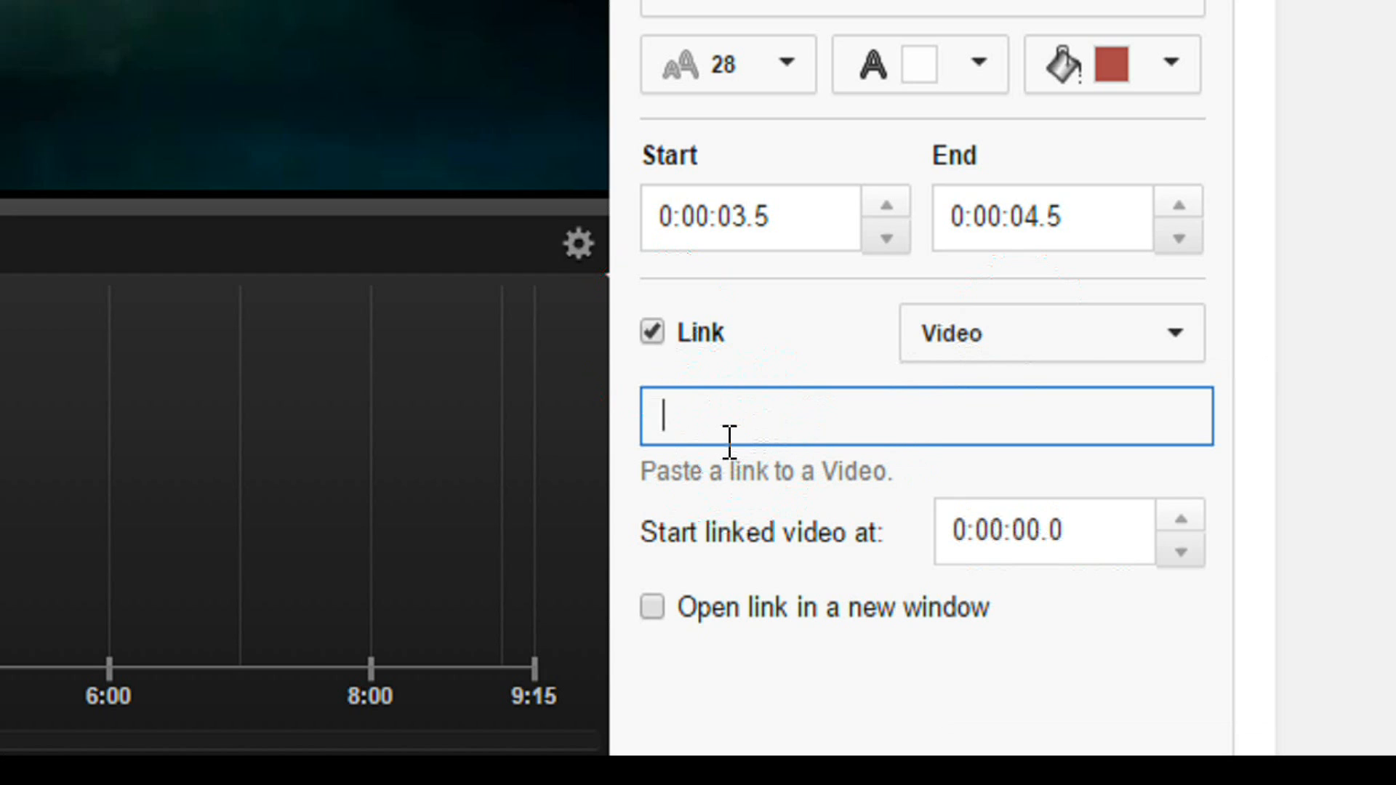
{"action": "left_click", "coordinate": [924, 345]}
{"action": "left_click", "coordinate": [732, 437]}
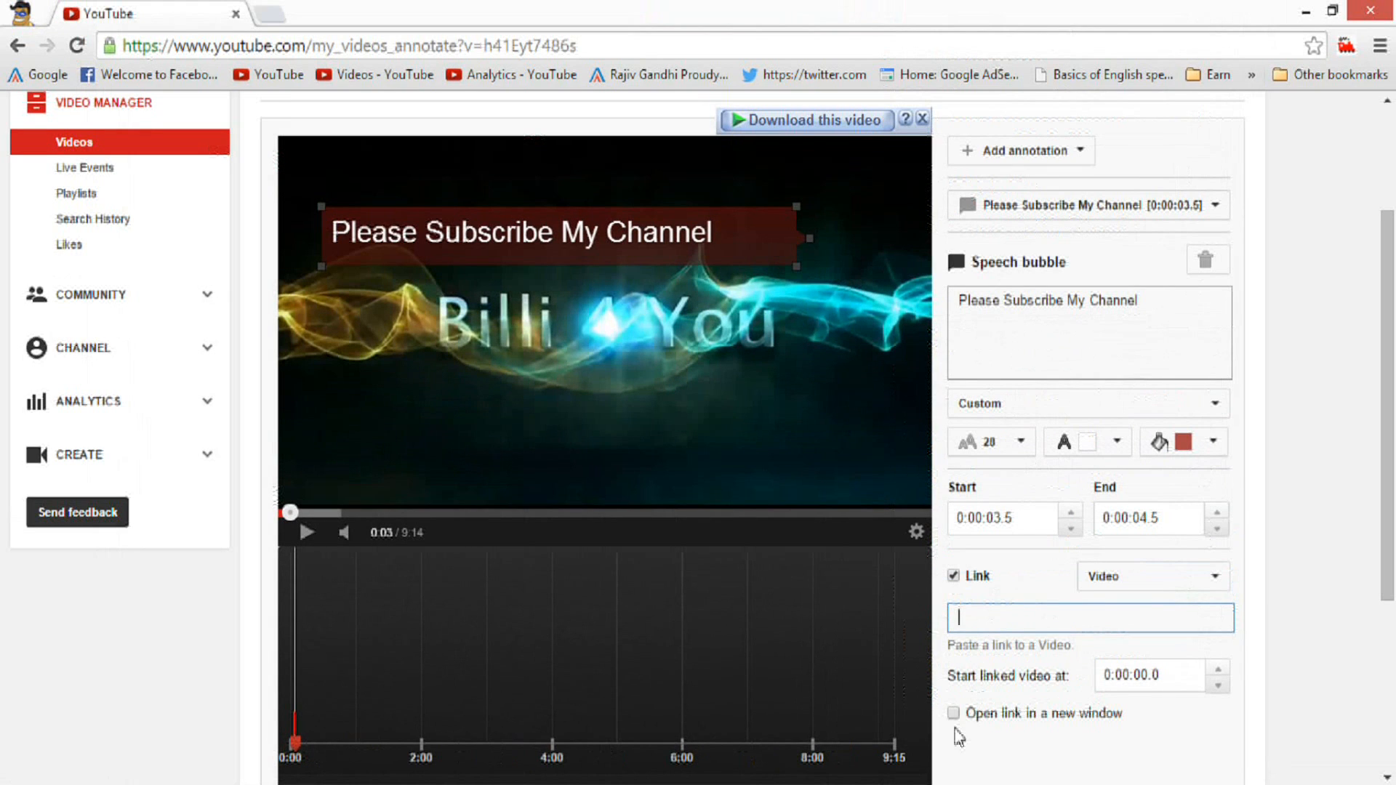
{"action": "left_click", "coordinate": [273, 16]}
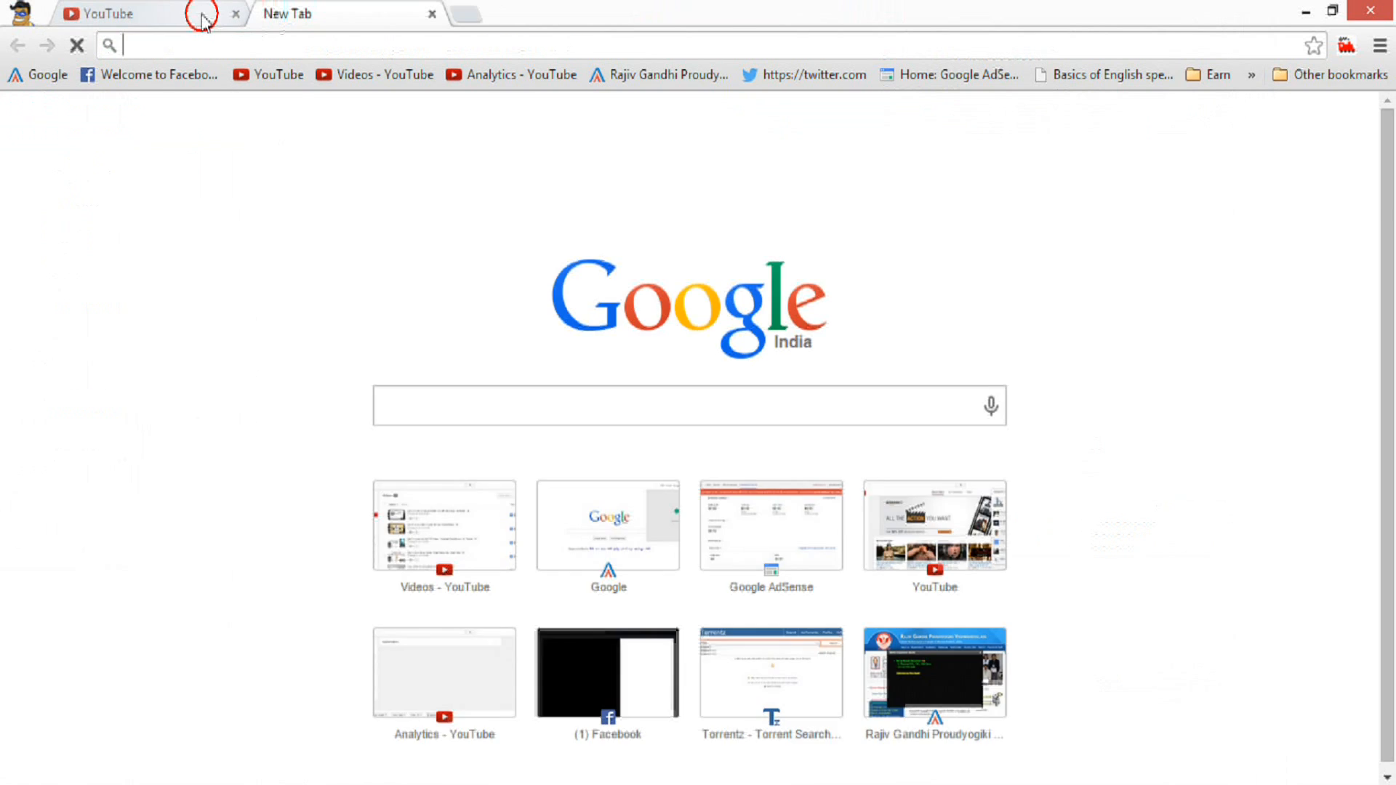
{"action": "left_click", "coordinate": [208, 19]}
{"action": "left_click", "coordinate": [343, 22]}
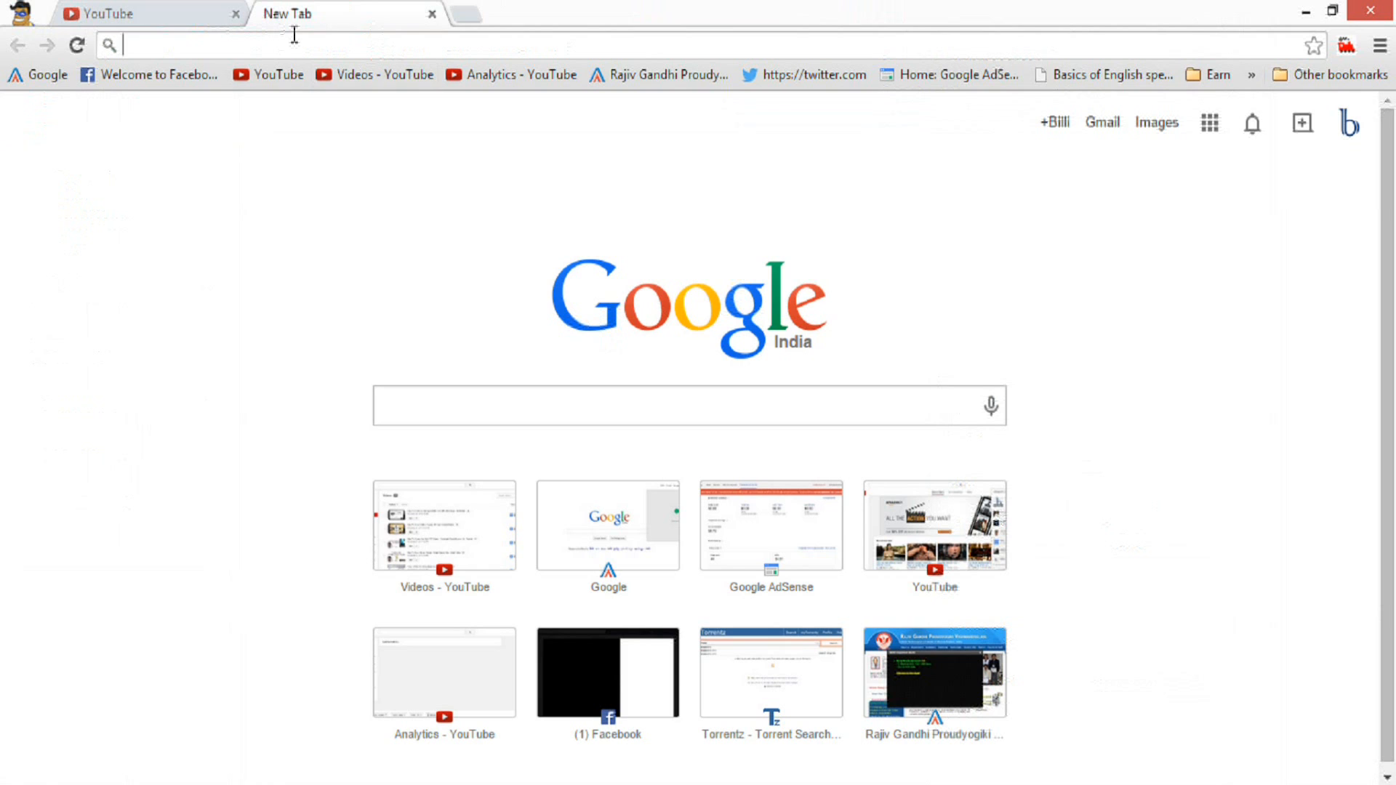
{"action": "type", "text": "ww"}
{"action": "key", "text": "End"}
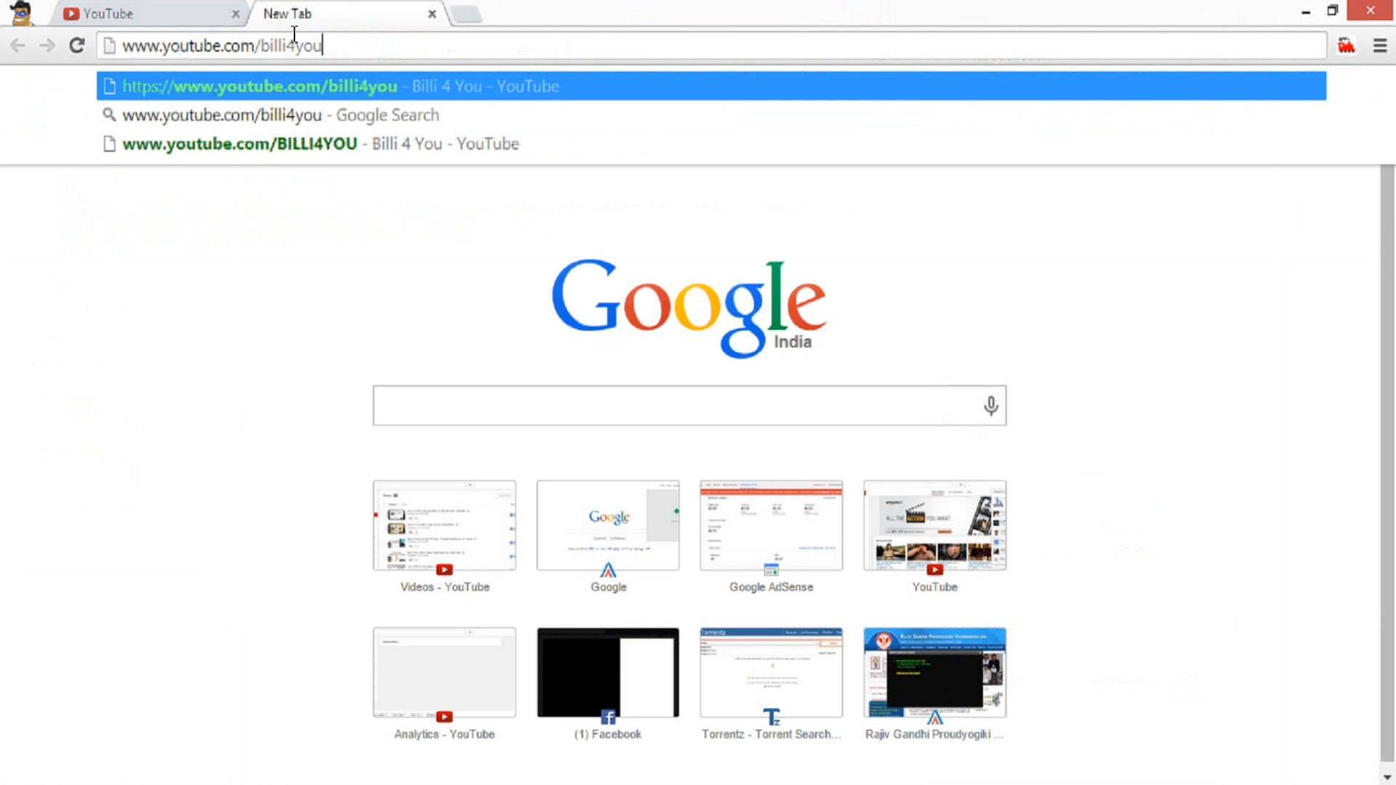
{"action": "left_click_drag", "start_coordinate": [364, 53], "coordinate": [19, 111]}
{"action": "key", "text": "ctrl+c"}
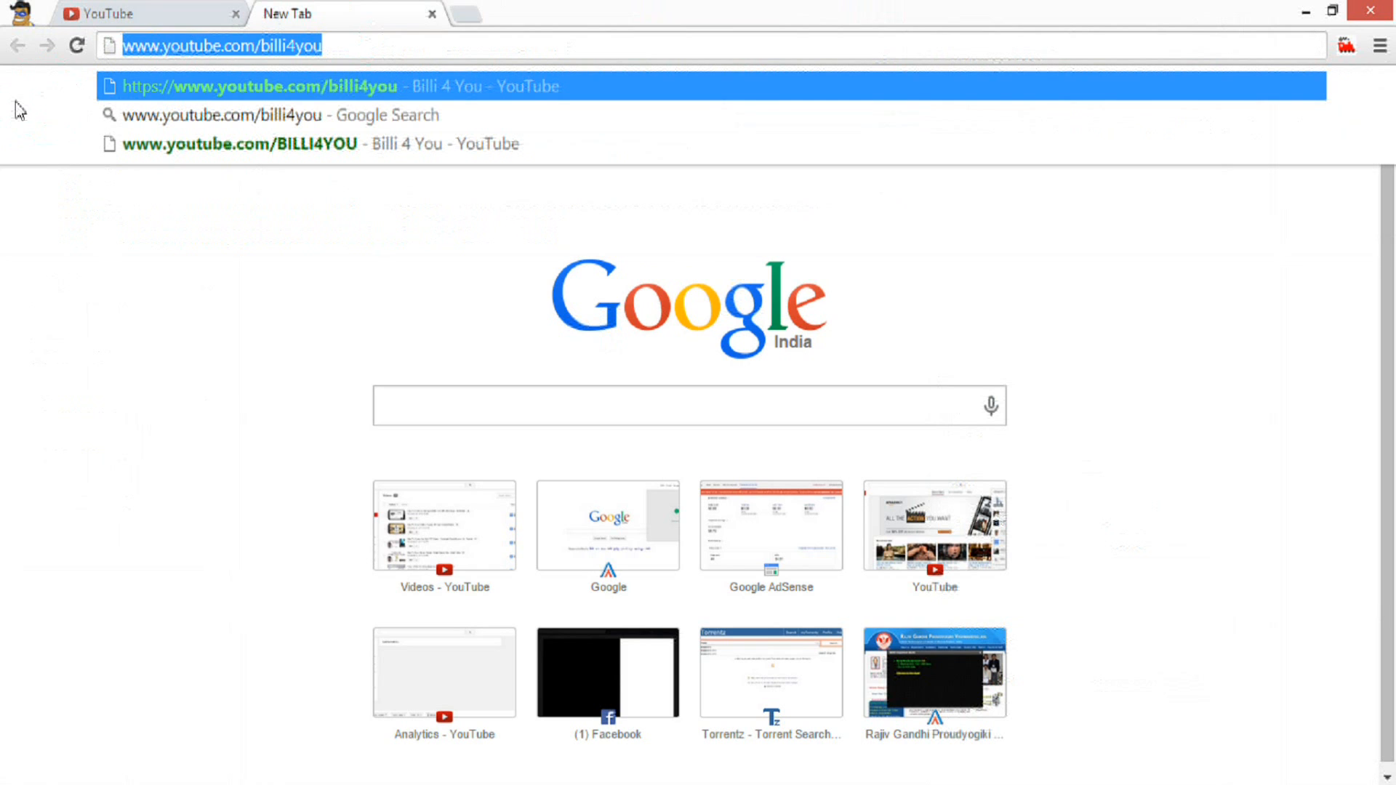
Step: Paste the copied channel address as the speech bubble's link and review the link types without changing the selection
{"action": "left_click", "coordinate": [150, 13]}
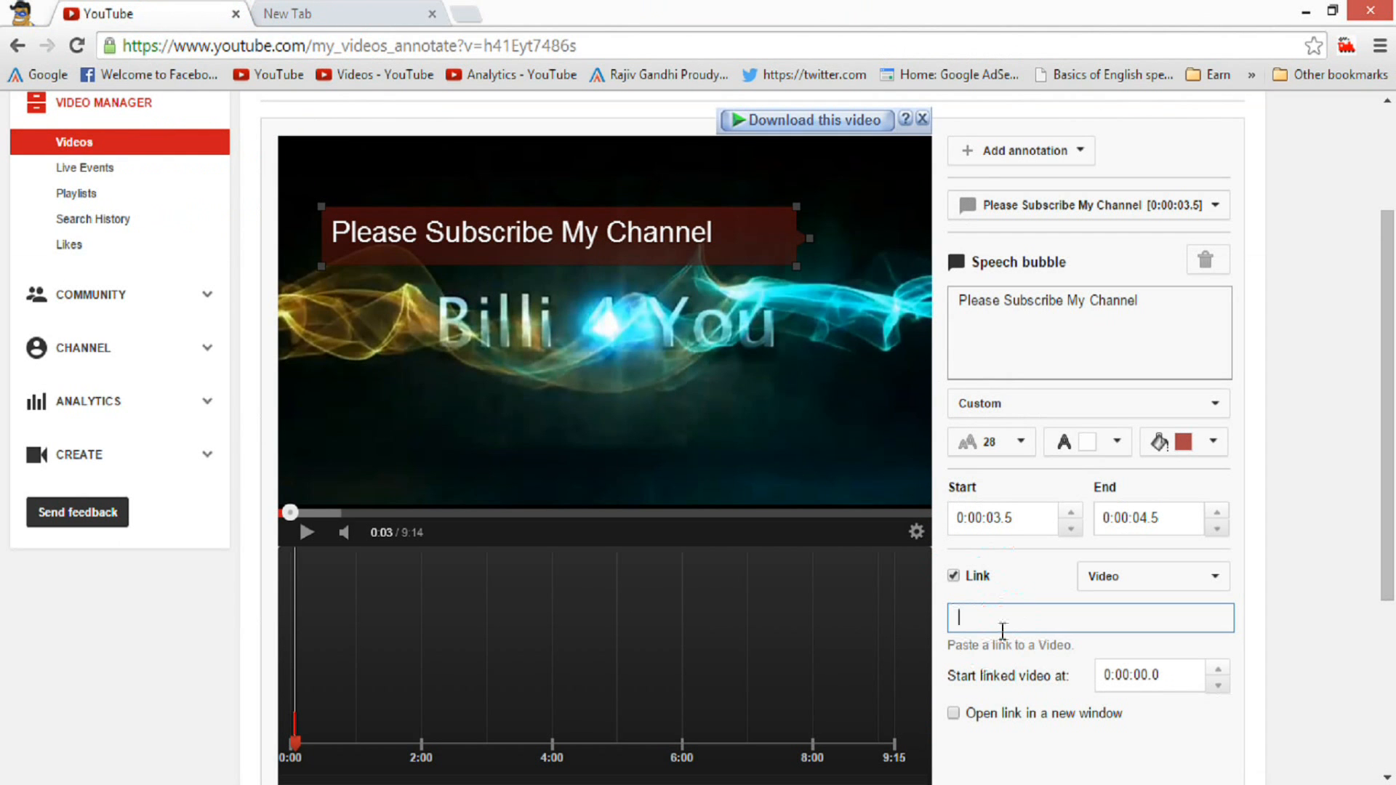
{"action": "key", "text": "ctrl+v"}
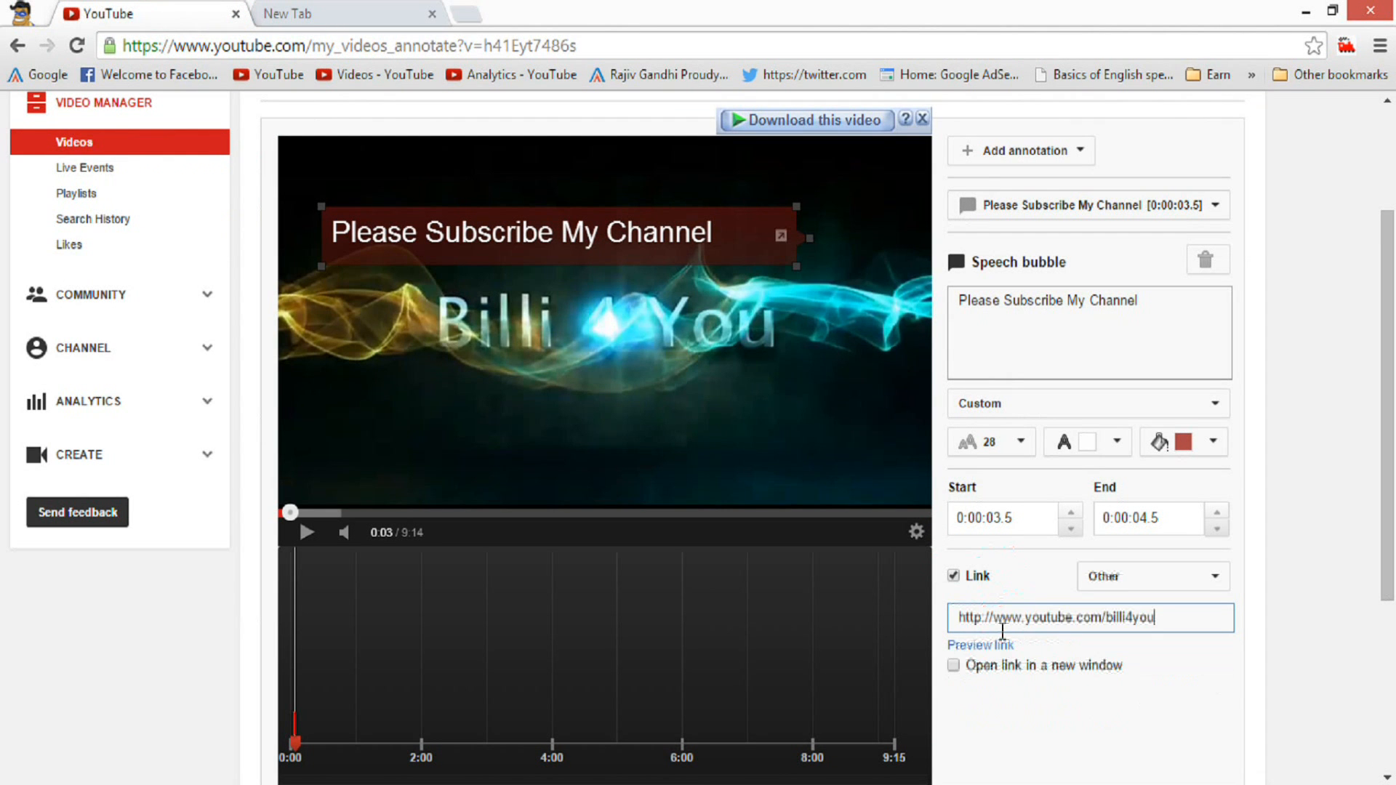
{"action": "left_click", "coordinate": [1122, 579]}
{"action": "left_click", "coordinate": [1027, 704]}
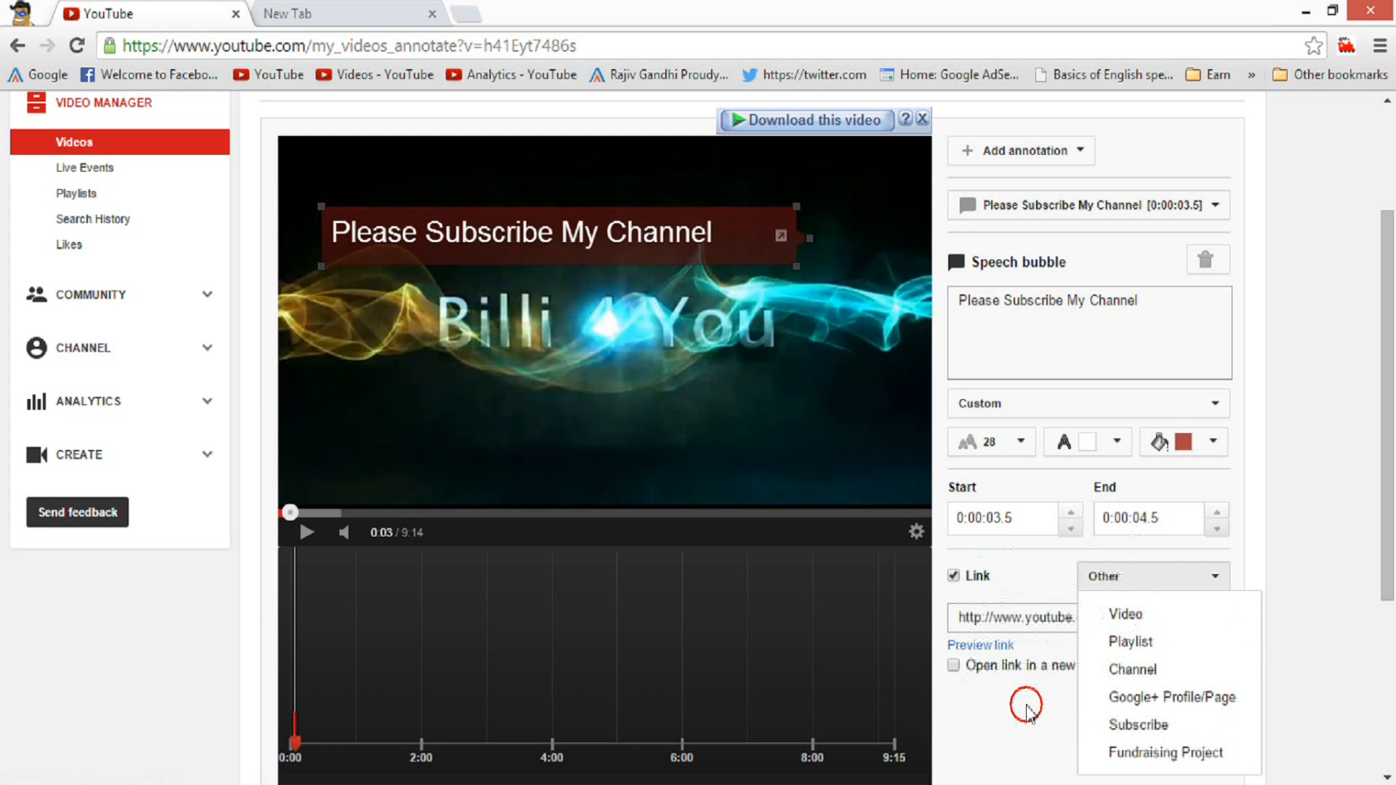
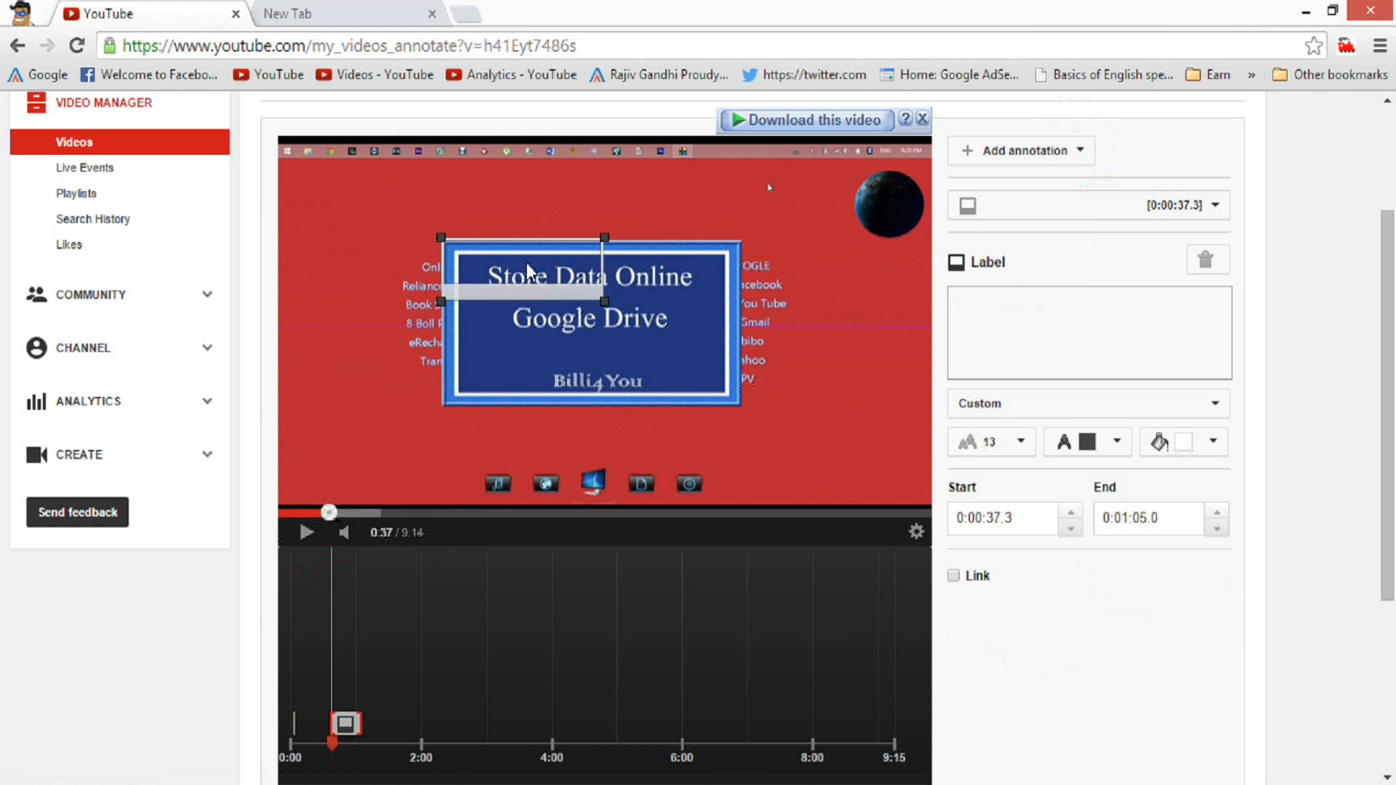
Step: Resize the label annotation at 0:37.3 to frame the whole "Store Data Online Google Drive" panel in the video
{"action": "left_click_drag", "start_coordinate": [605, 301], "coordinate": [743, 413]}
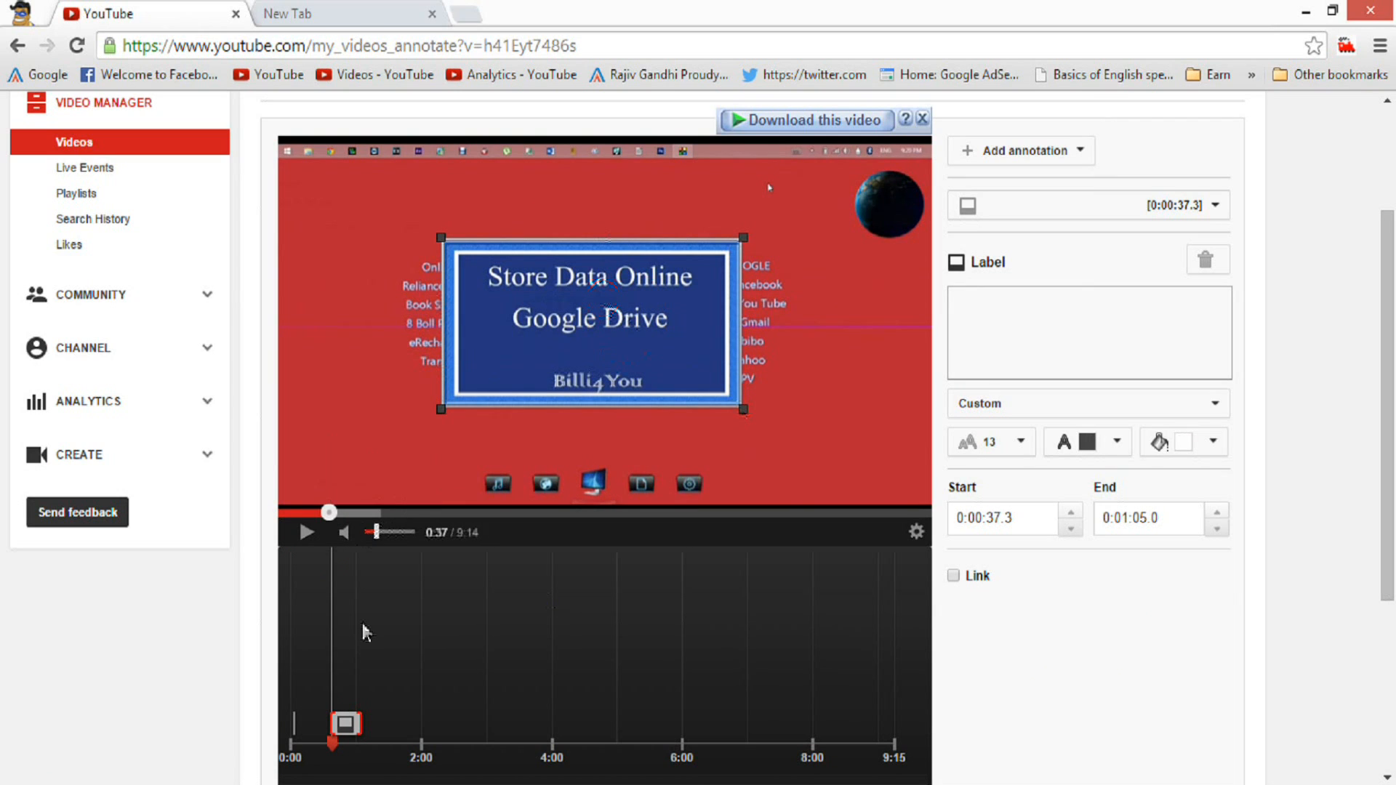
Step: Play the video to where the "Store Data Online Google Drive" panel appears and move the label's start to 0:00:36.1
{"action": "left_click", "coordinate": [321, 512]}
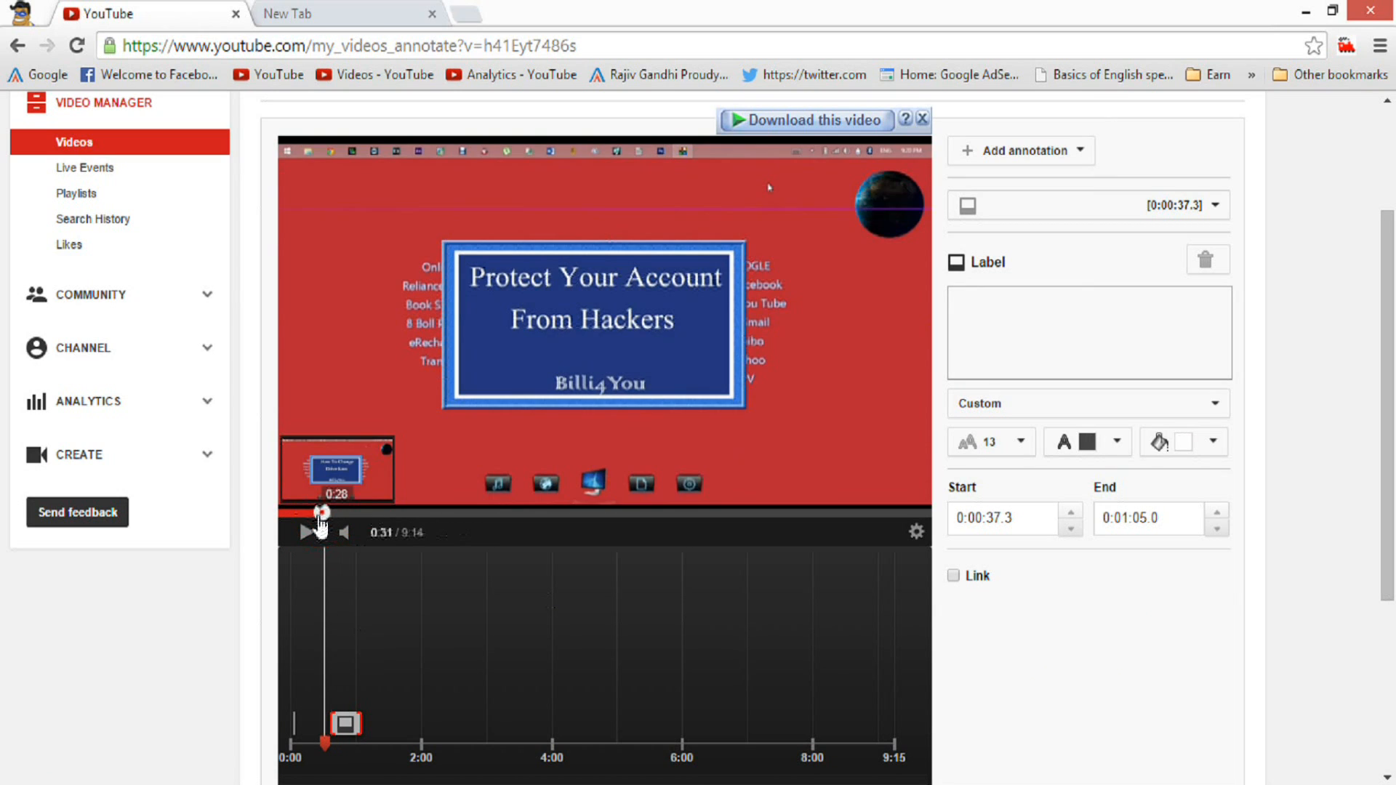
{"action": "left_click", "coordinate": [306, 533]}
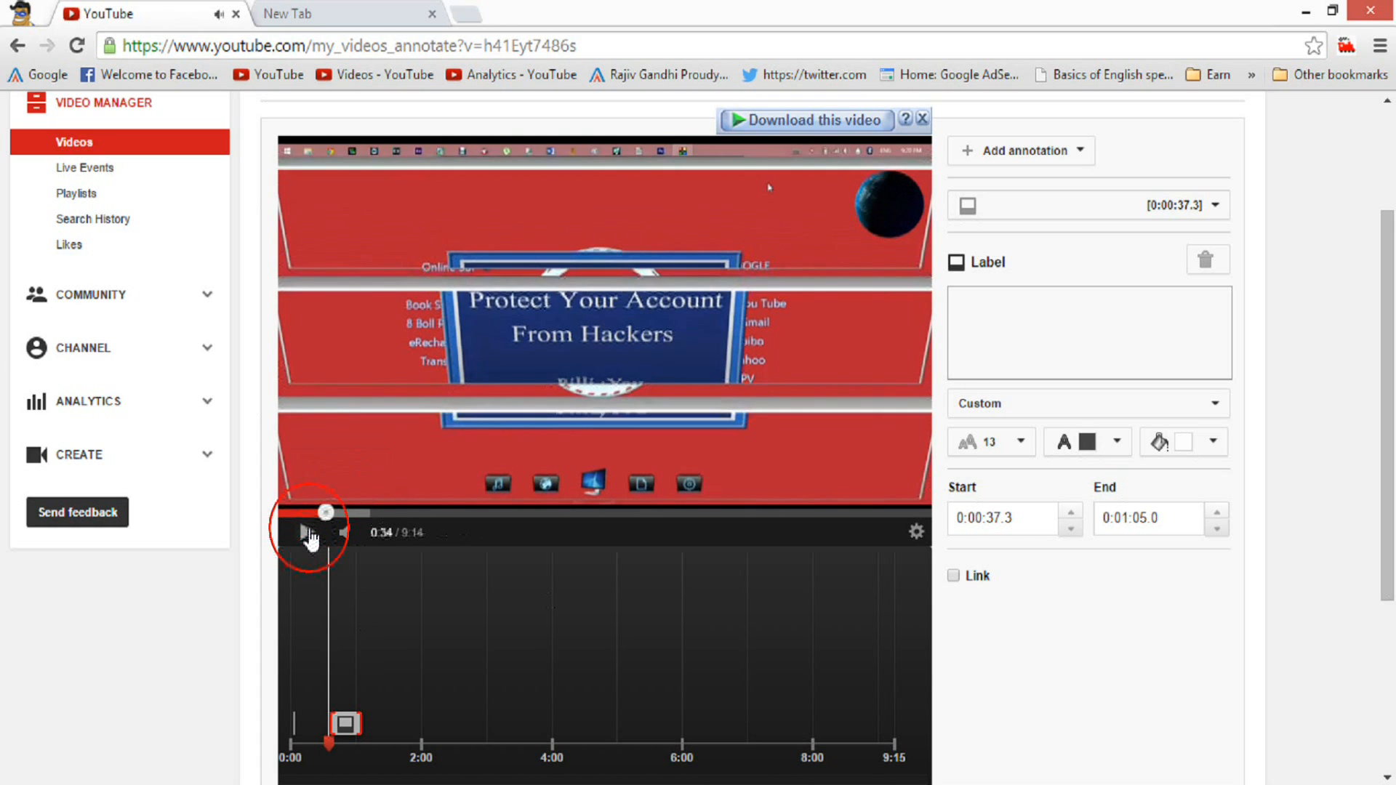
{"action": "left_click", "coordinate": [307, 533]}
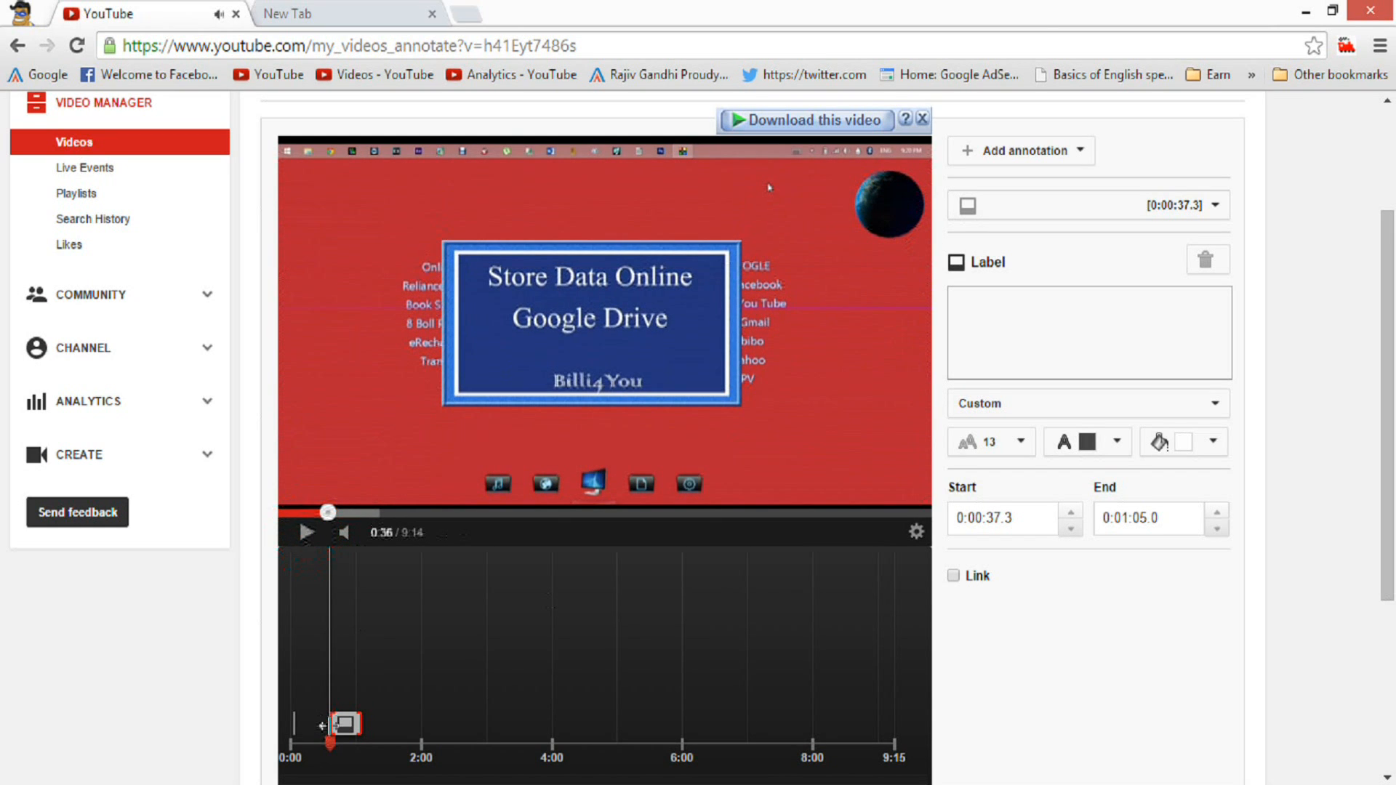
{"action": "left_click_drag", "start_coordinate": [331, 723], "coordinate": [329, 723]}
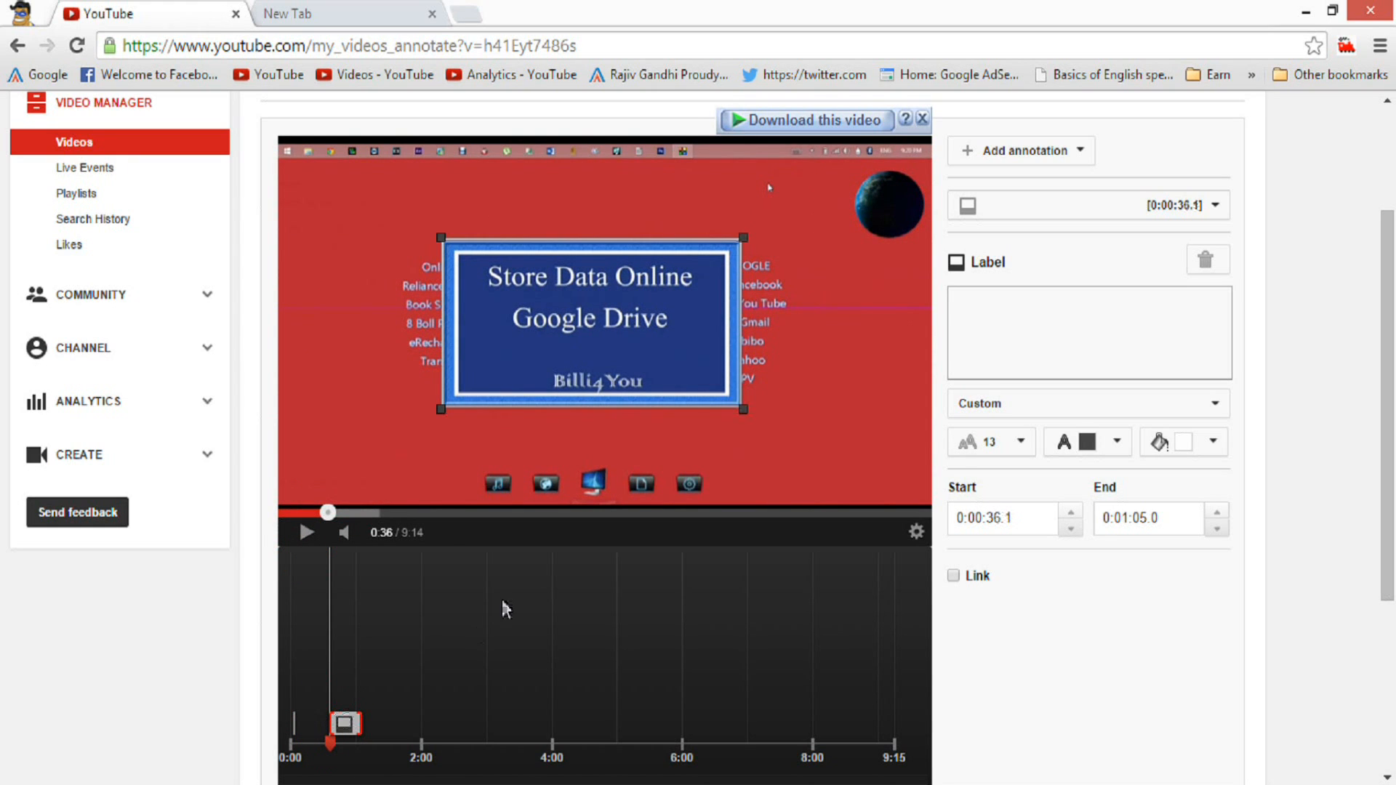
Step: Play the video until the "Store Data Online Google Drive" panel disappears and shorten the label to end at 0:00:43.9
{"action": "left_click", "coordinate": [307, 534]}
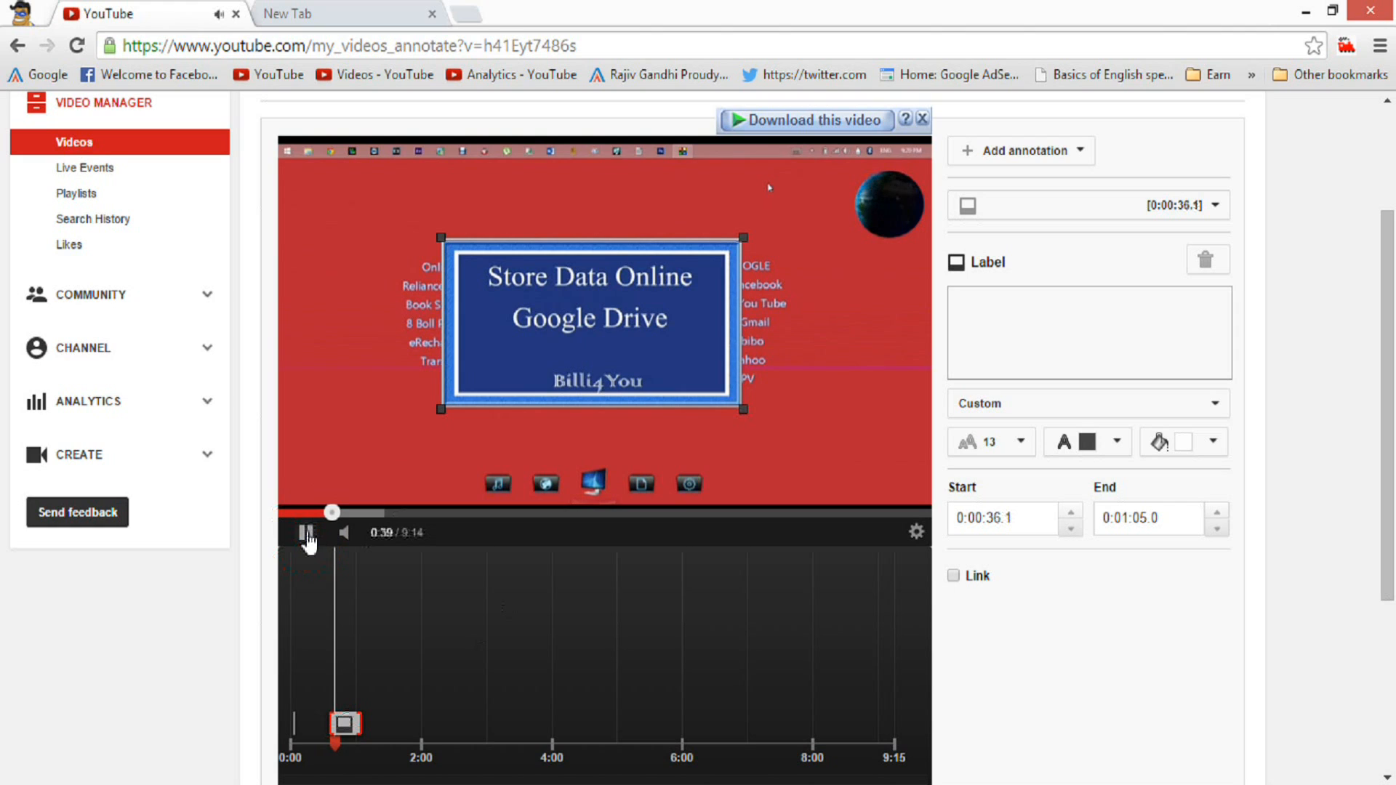
{"action": "left_click", "coordinate": [306, 534]}
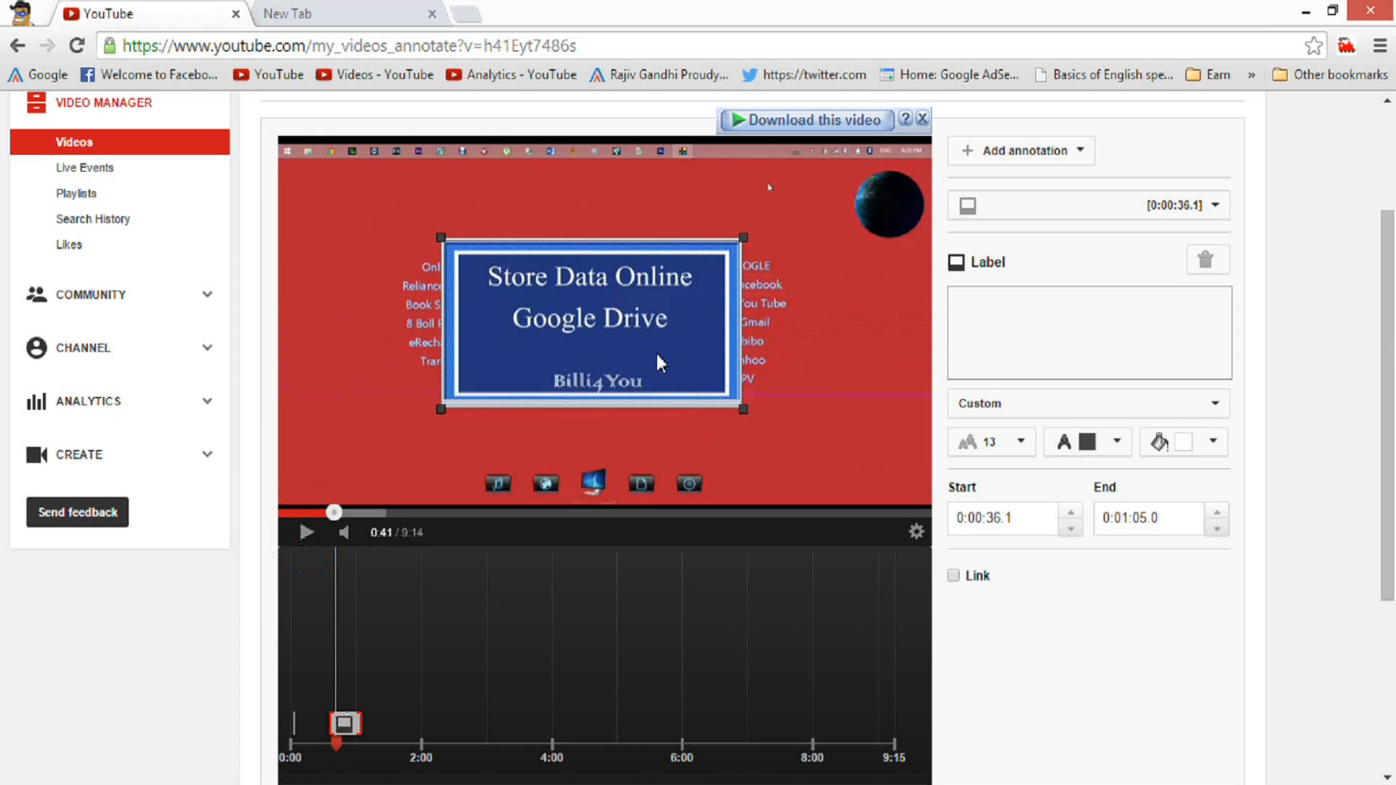
{"action": "left_click", "coordinate": [306, 535]}
{"action": "left_click", "coordinate": [306, 536]}
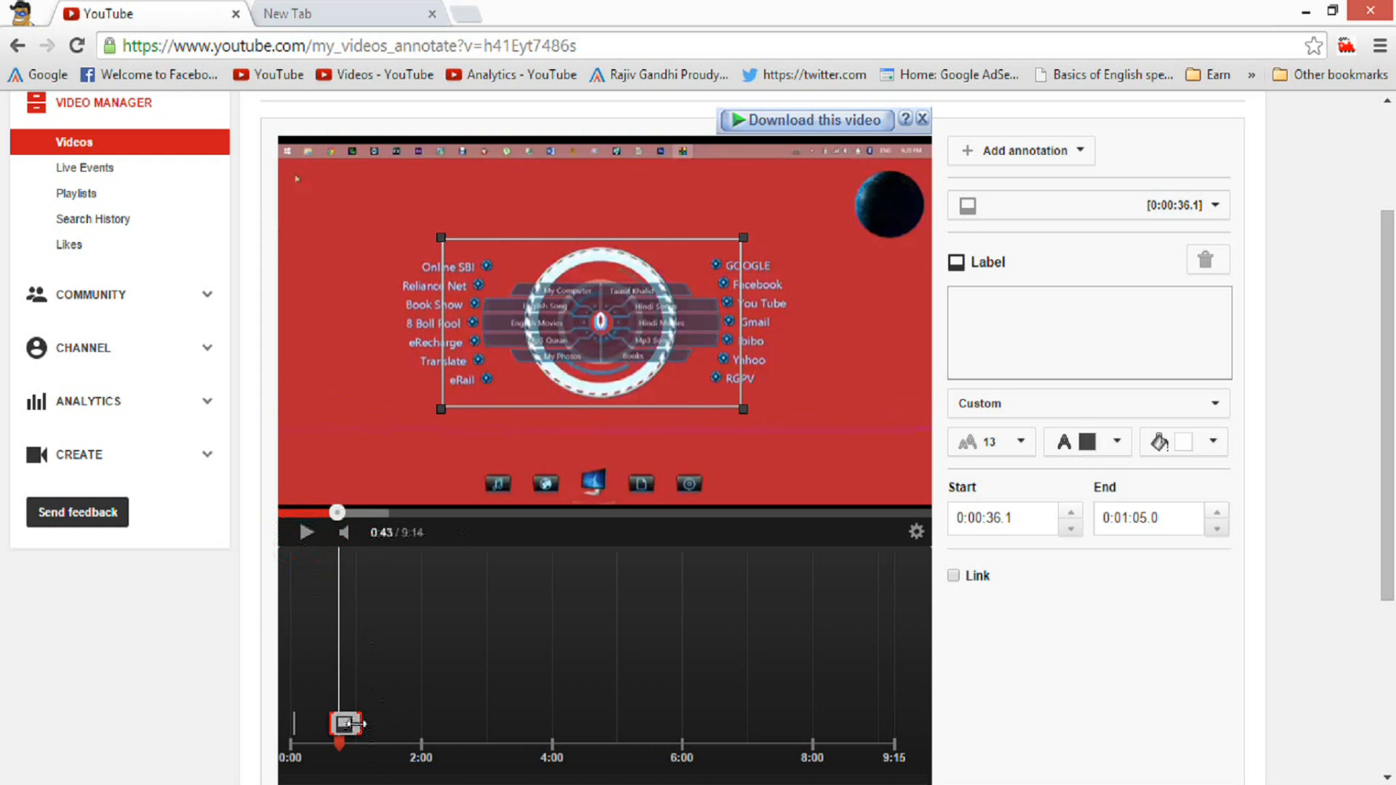
{"action": "left_click", "coordinate": [369, 693]}
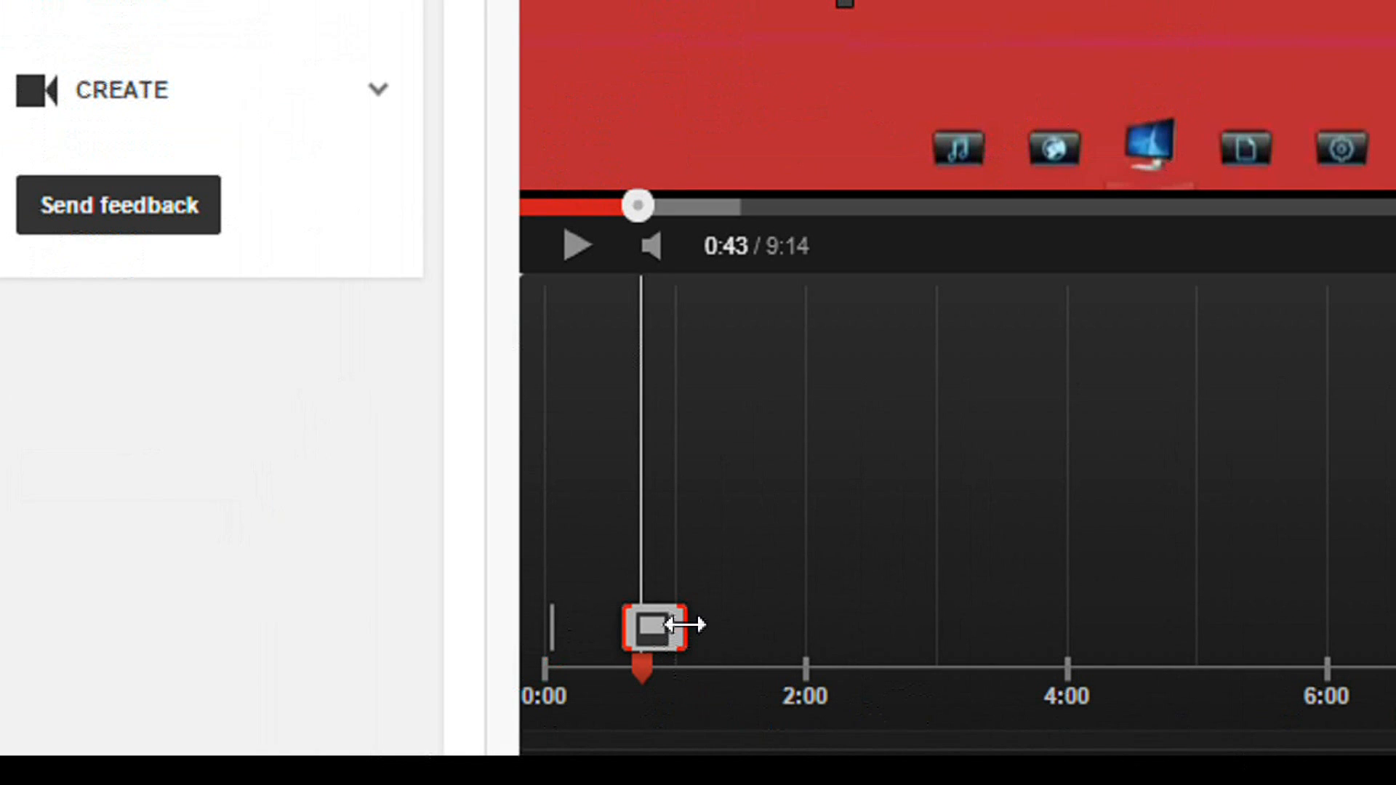
{"action": "left_click_drag", "start_coordinate": [685, 624], "coordinate": [643, 624]}
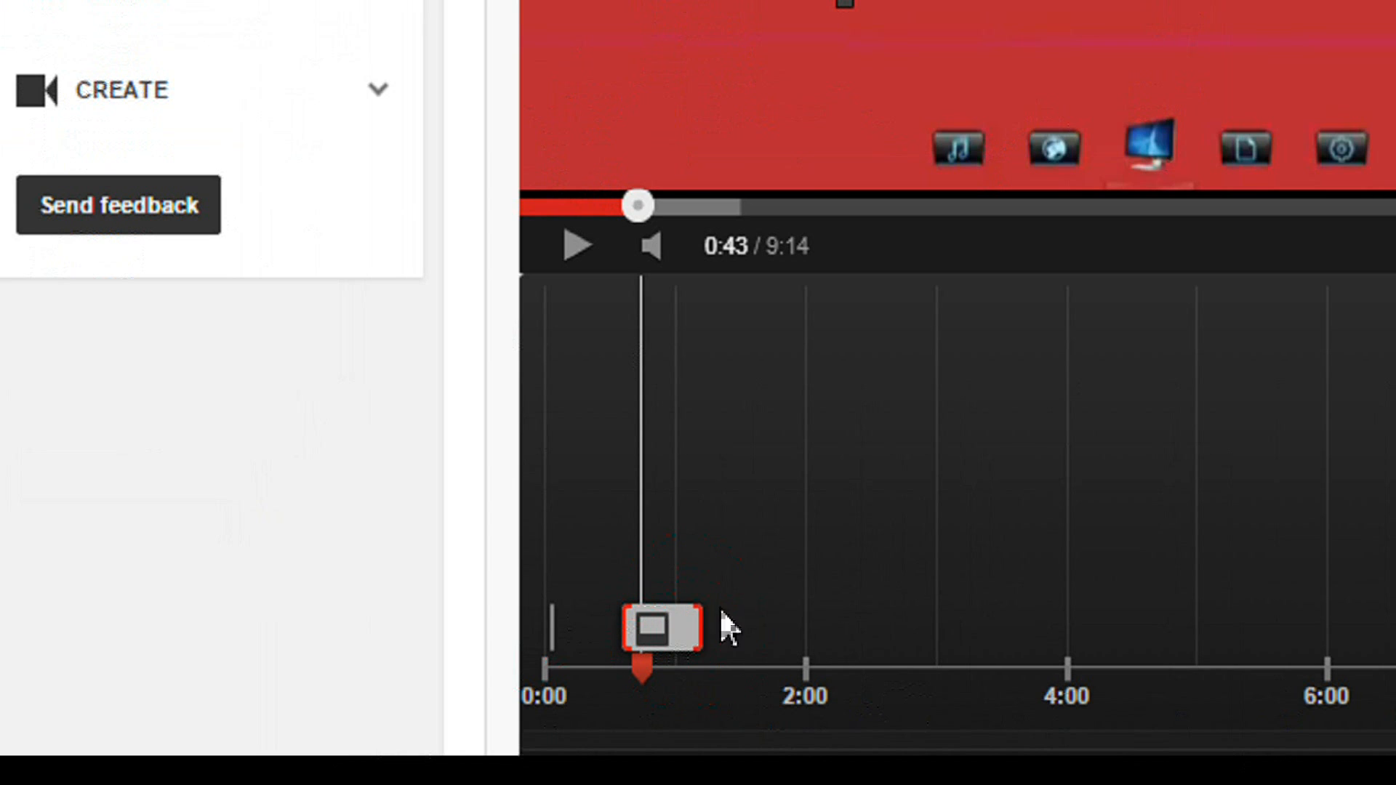
{"action": "mouse_move", "coordinate": [756, 616]}
{"action": "left_mouse_down"}
{"action": "mouse_move", "coordinate": [648, 645]}
{"action": "mouse_move", "coordinate": [655, 630]}
{"action": "left_mouse_up"}
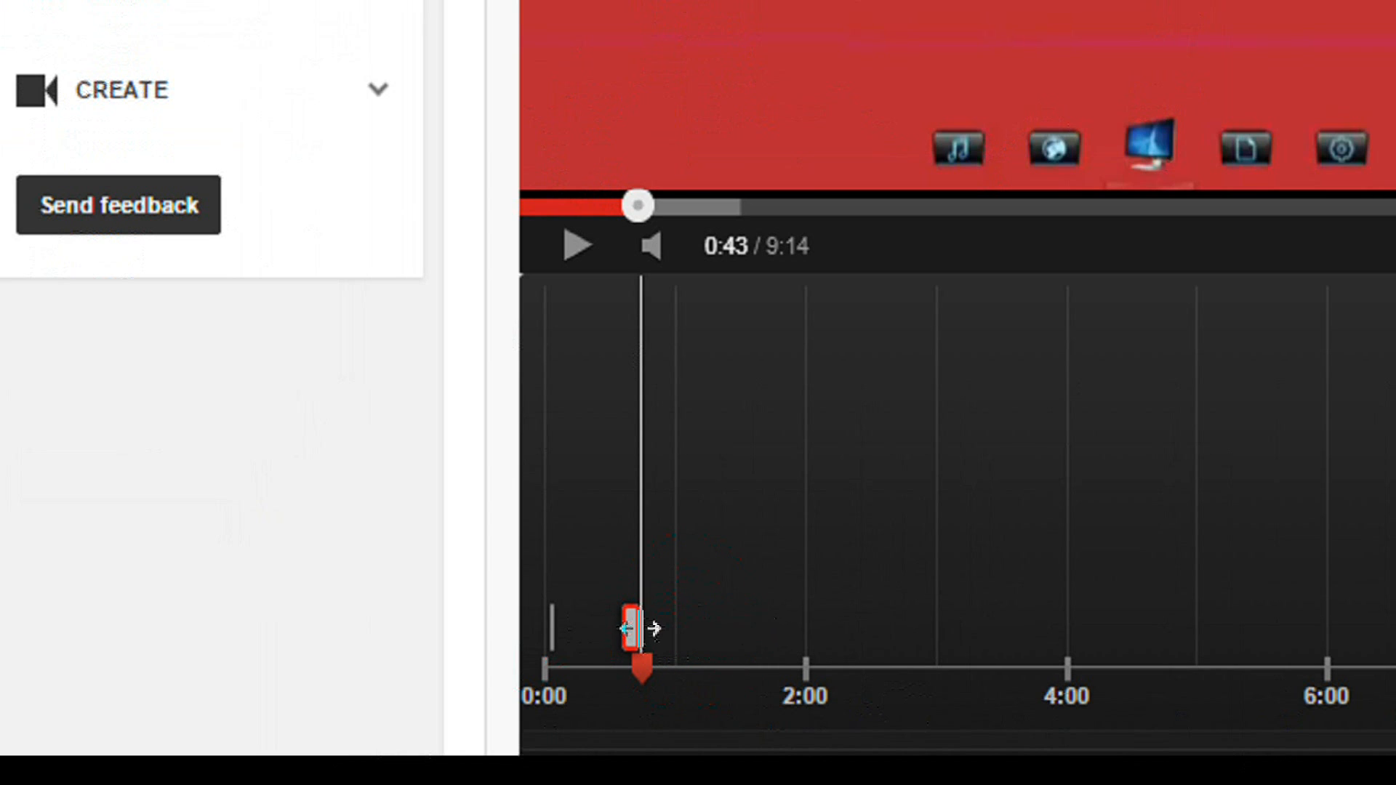
Step: Play the video from 0:34 to 0:44 to check the label's timing against the panel
{"action": "left_click", "coordinate": [617, 207]}
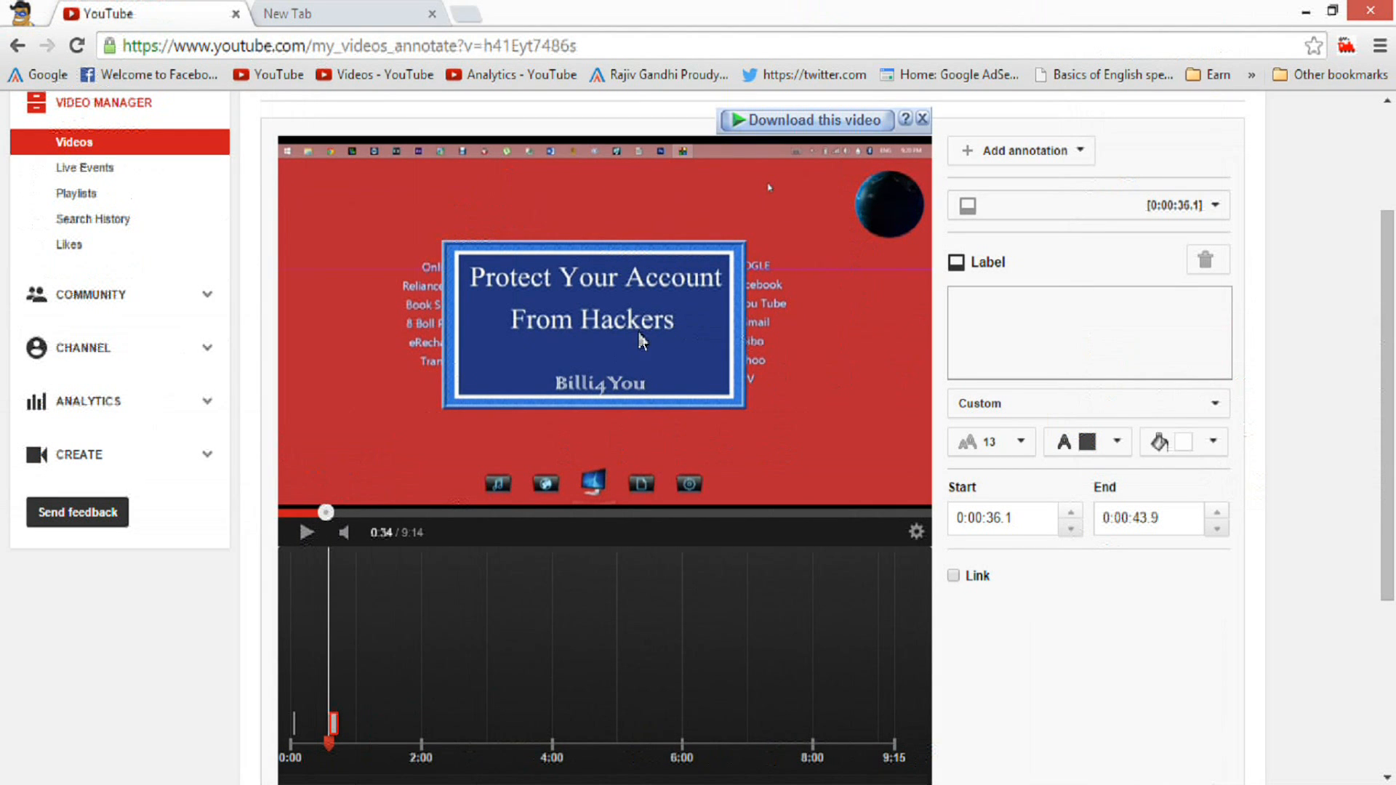
{"action": "left_click", "coordinate": [302, 538]}
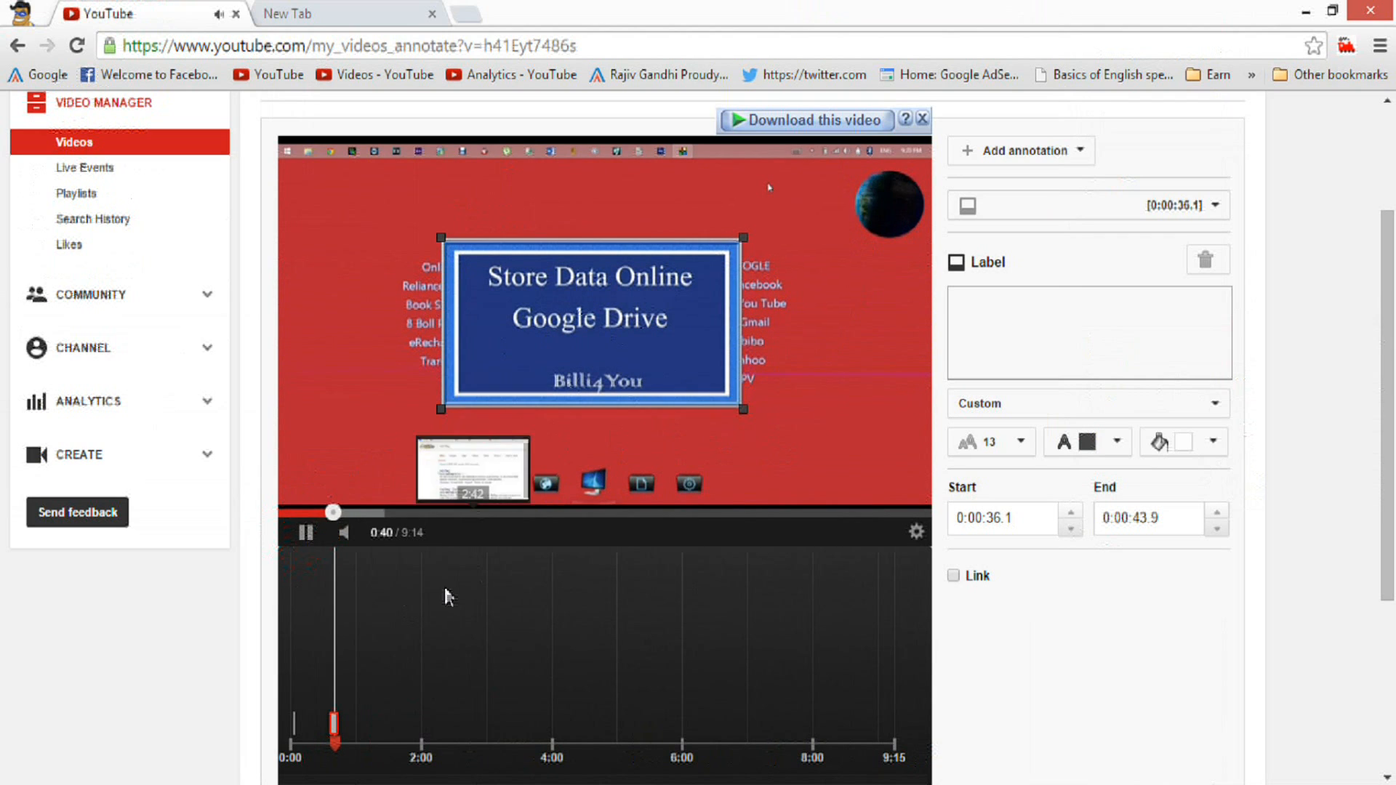
{"action": "left_click", "coordinate": [306, 535]}
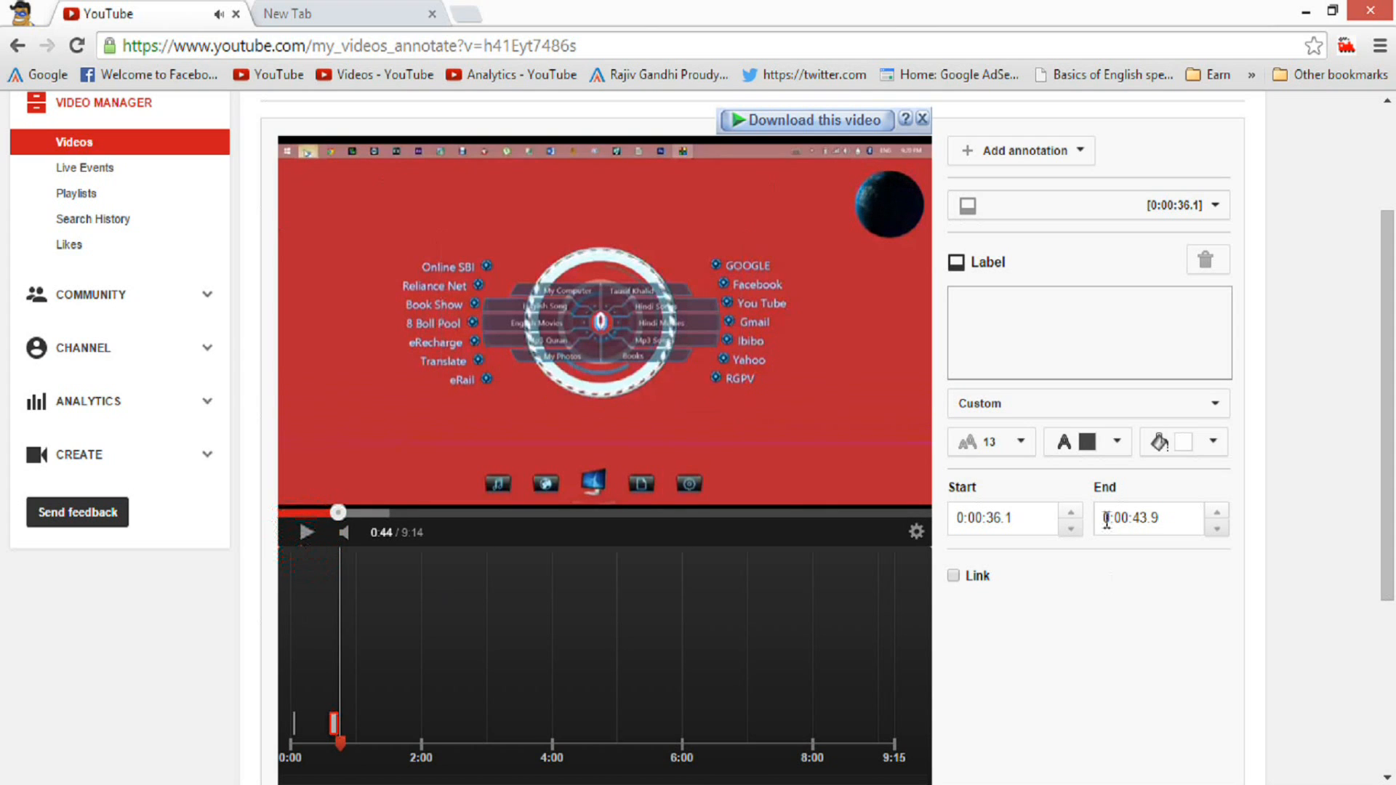
Step: Move the playhead to 0:40 and give the label a white text colour and a dark red background
{"action": "left_click", "coordinate": [1054, 336]}
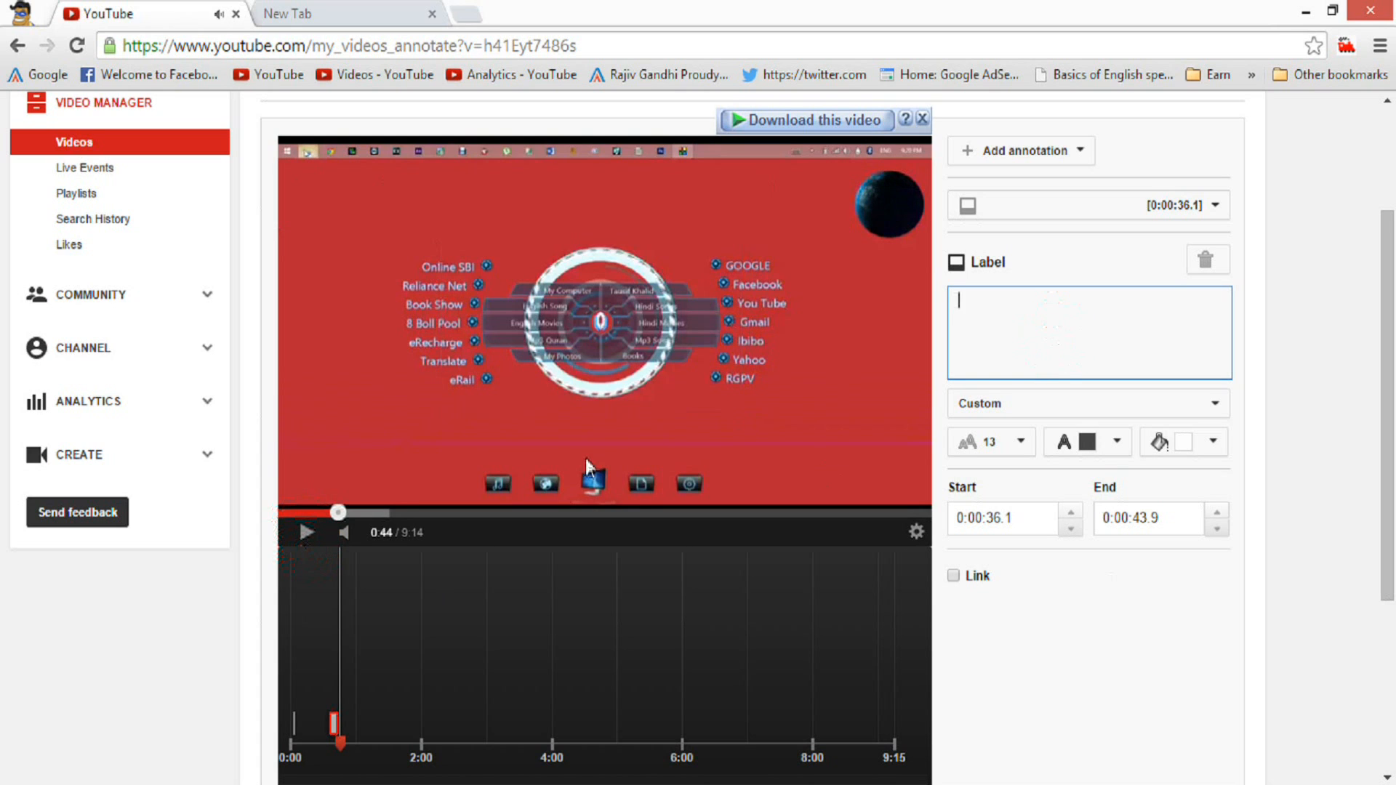
{"action": "left_click_drag", "start_coordinate": [336, 514], "coordinate": [333, 514]}
{"action": "left_click", "coordinate": [299, 538]}
{"action": "left_click", "coordinate": [299, 538]}
{"action": "left_click", "coordinate": [1022, 445]}
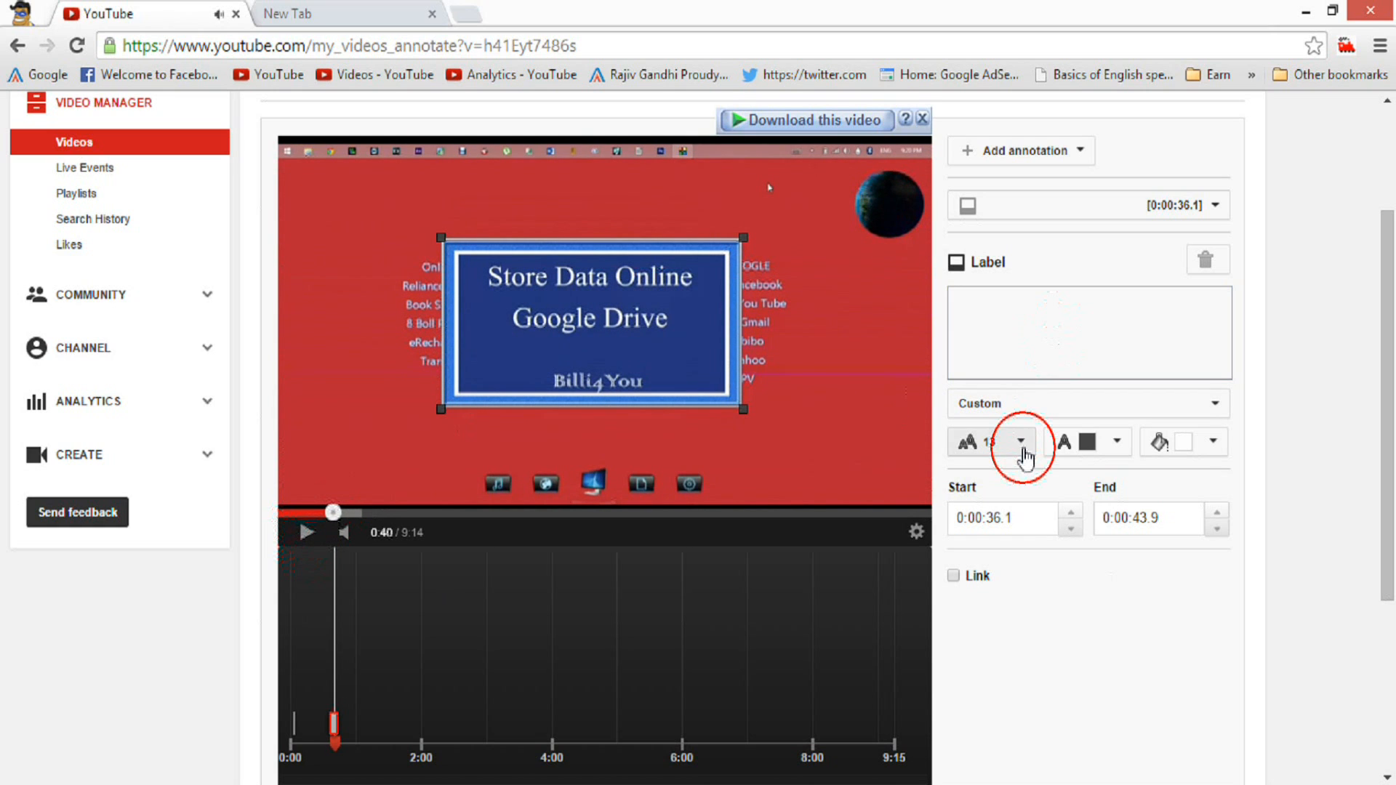
{"action": "left_click", "coordinate": [1144, 631]}
{"action": "left_click", "coordinate": [1115, 442]}
{"action": "left_click", "coordinate": [1064, 482]}
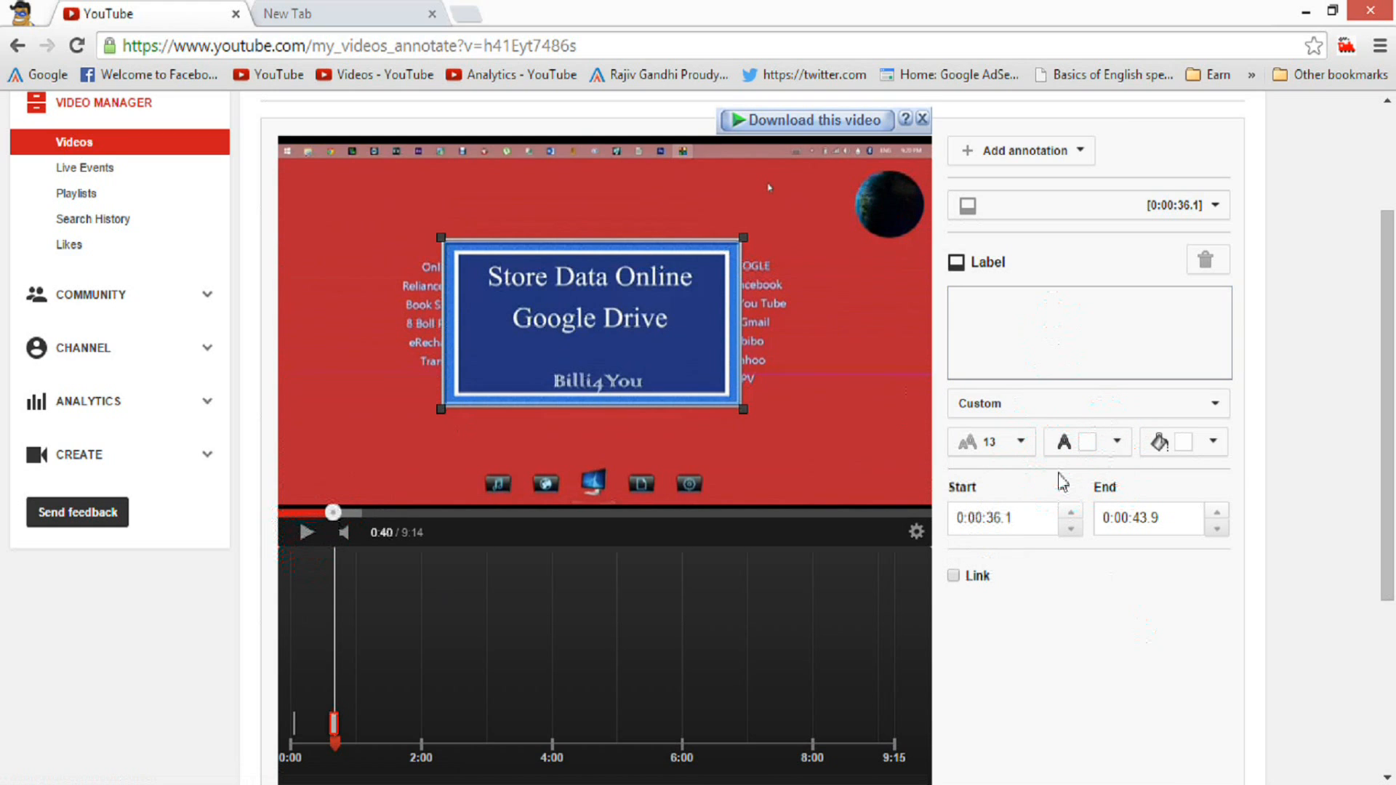
{"action": "left_click", "coordinate": [1213, 442]}
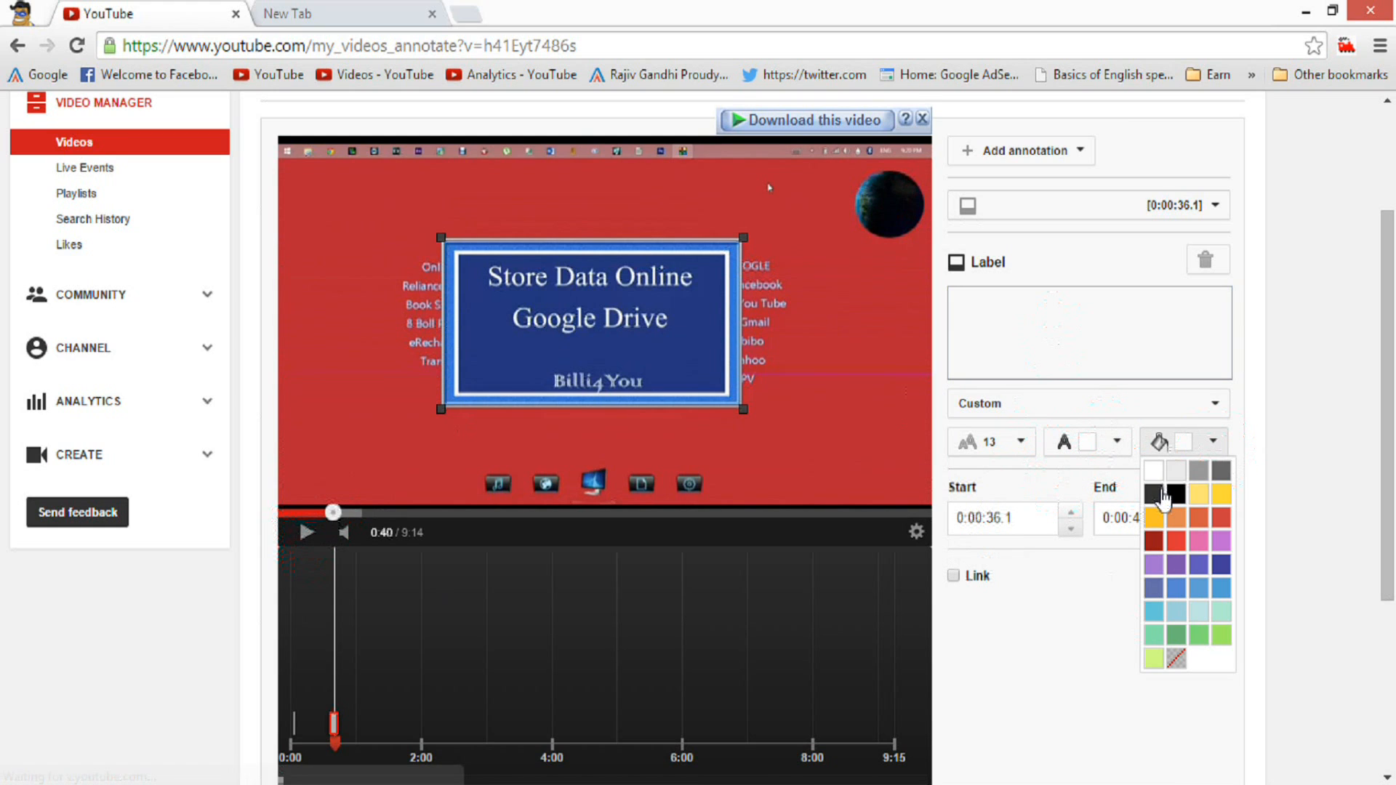
{"action": "left_click", "coordinate": [1154, 543]}
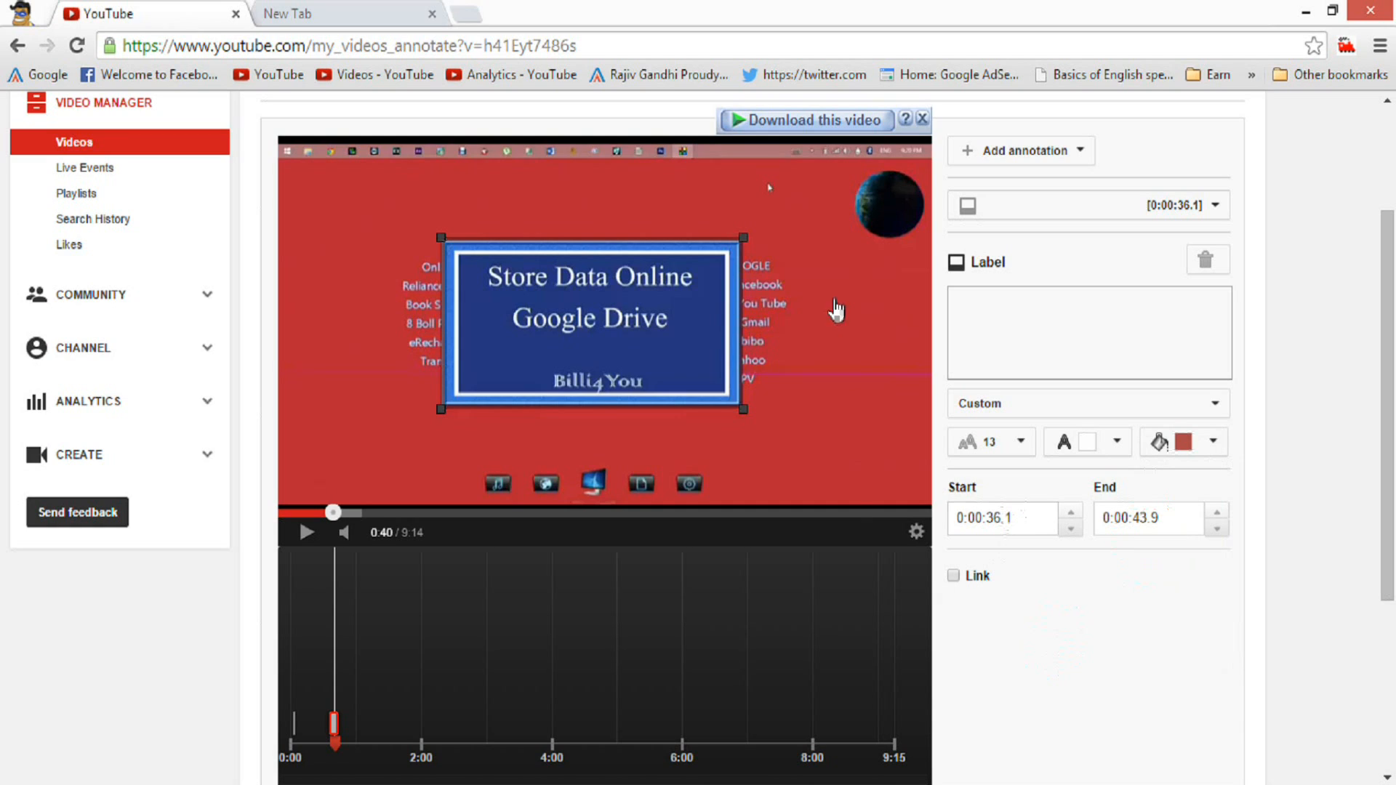
Step: Enable a link on the label and copy the address of the "Happy New Year 2014 Official Trailer" video from the YouTube home page
{"action": "left_click", "coordinate": [957, 580]}
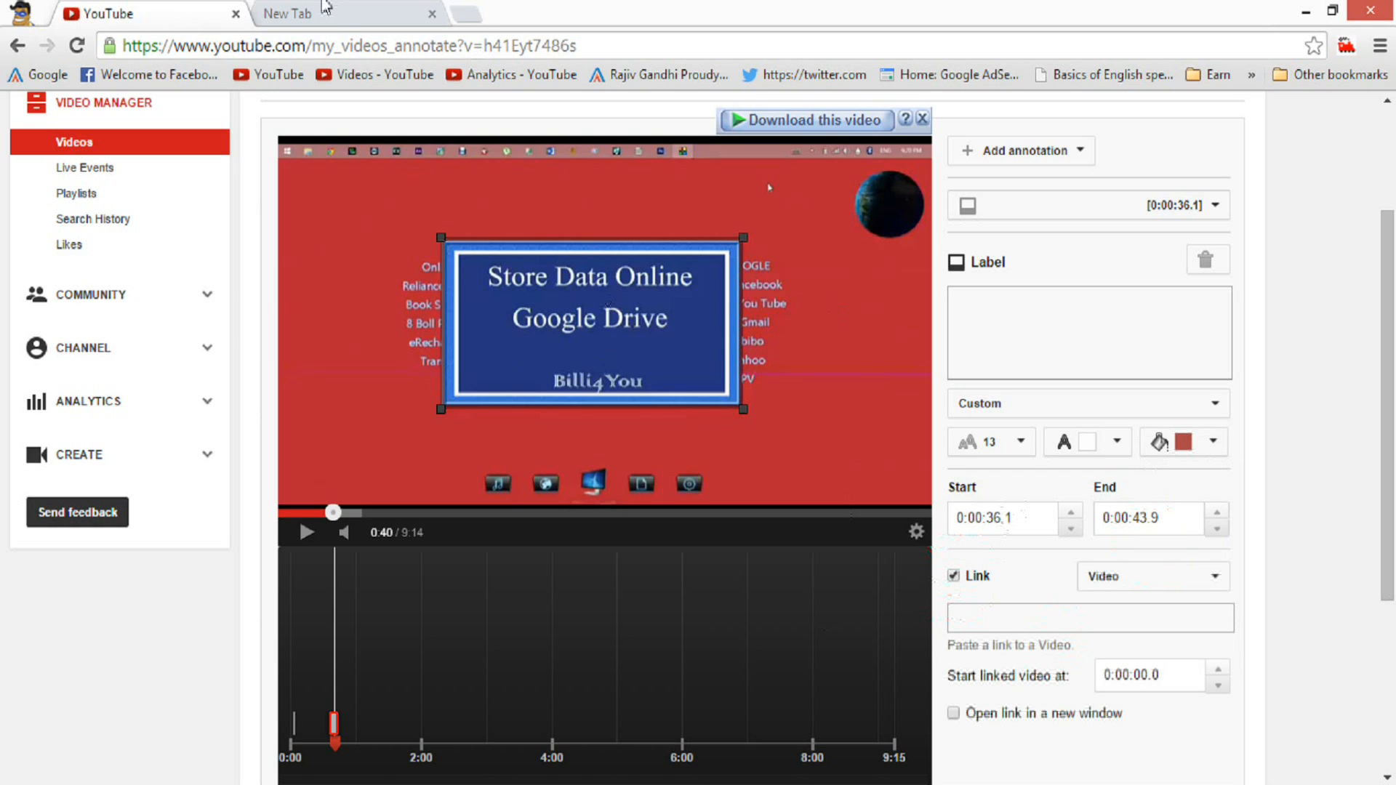
{"action": "left_click", "coordinate": [350, 16]}
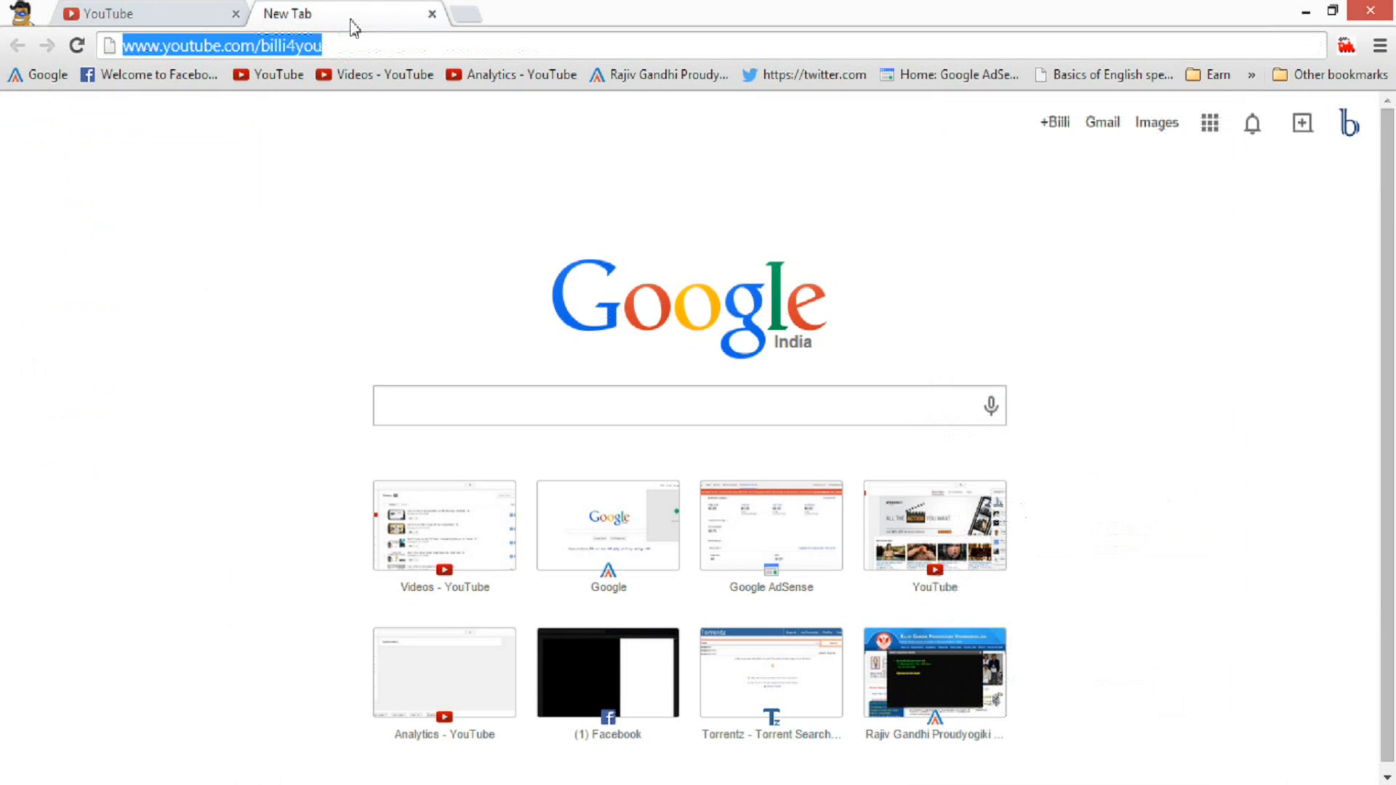
{"action": "left_click", "coordinate": [309, 76]}
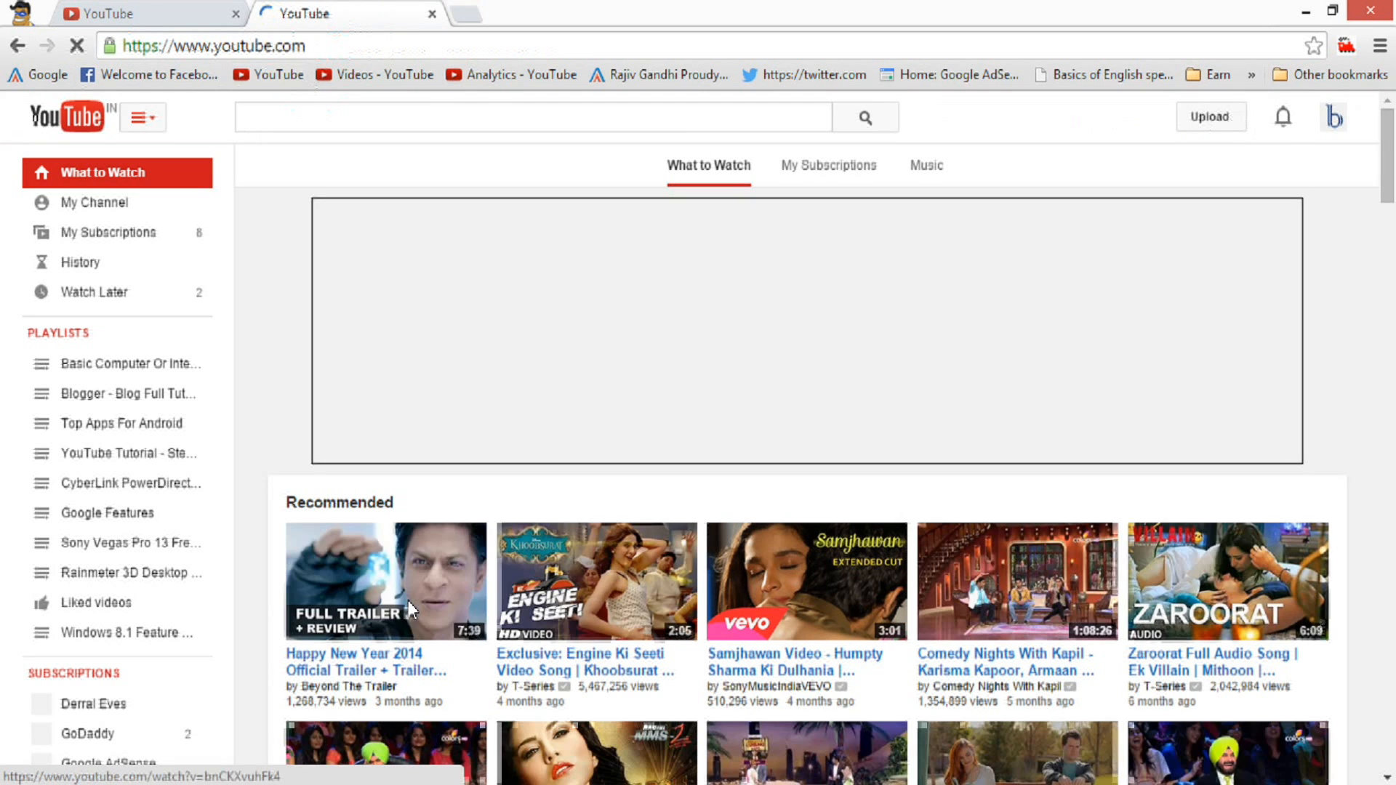
{"action": "left_click", "coordinate": [360, 665]}
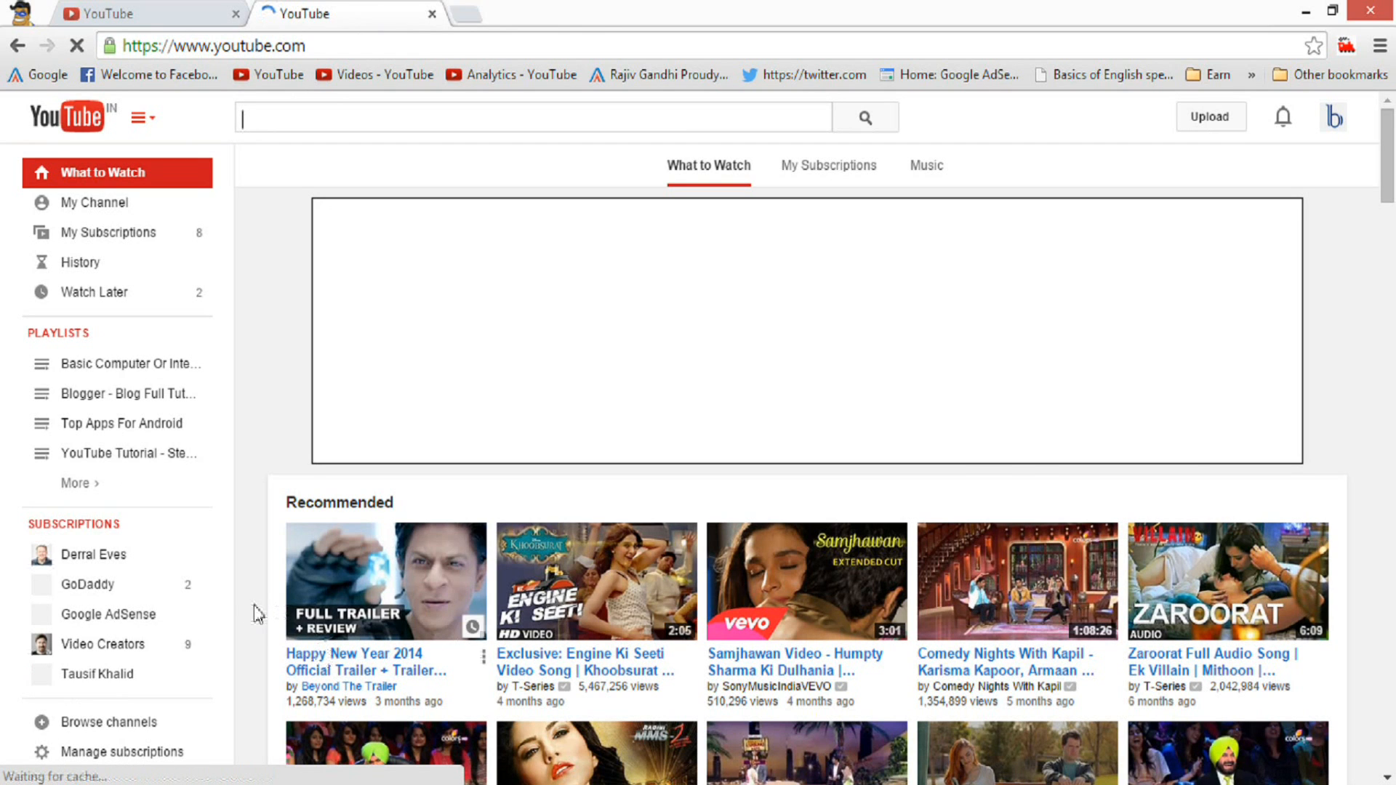
{"action": "right_click", "coordinate": [350, 663]}
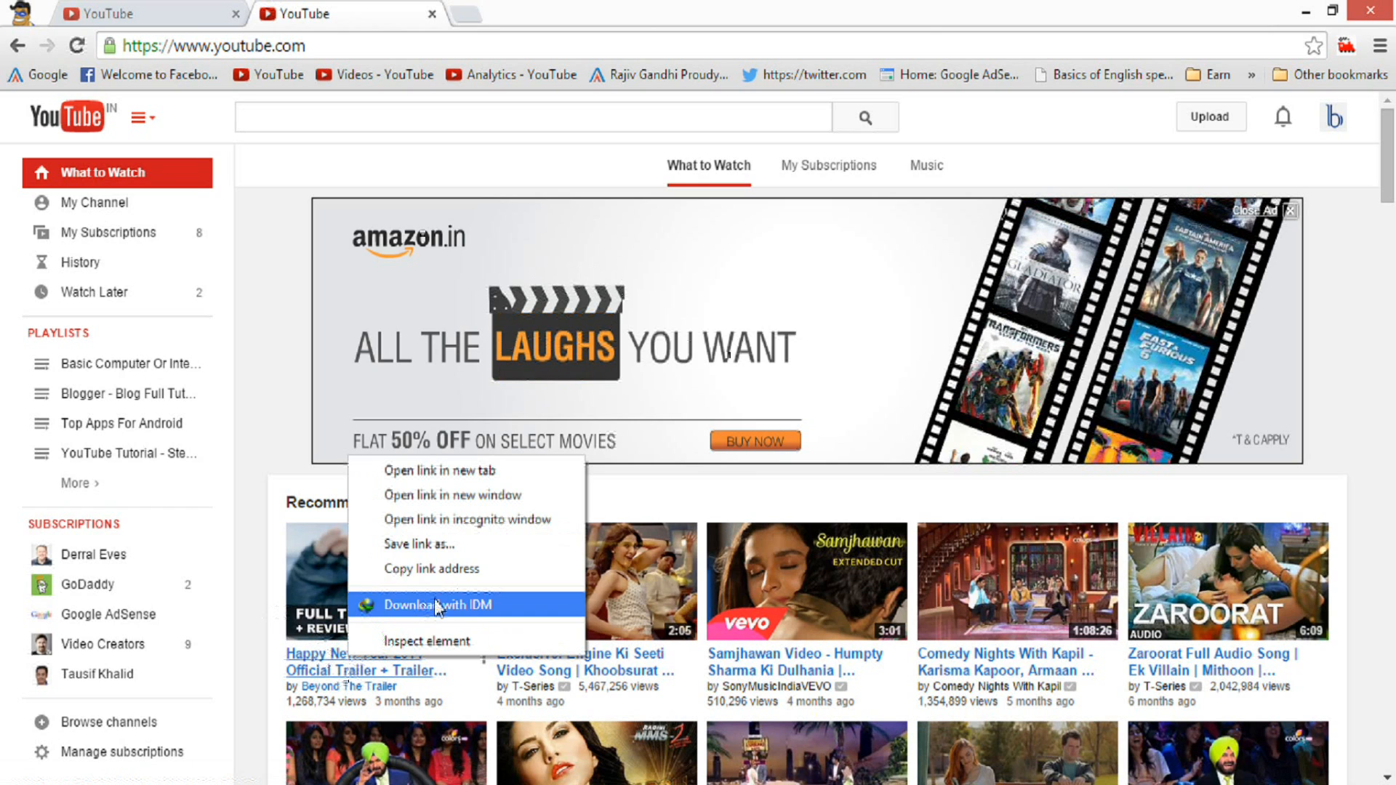
{"action": "left_click", "coordinate": [477, 568]}
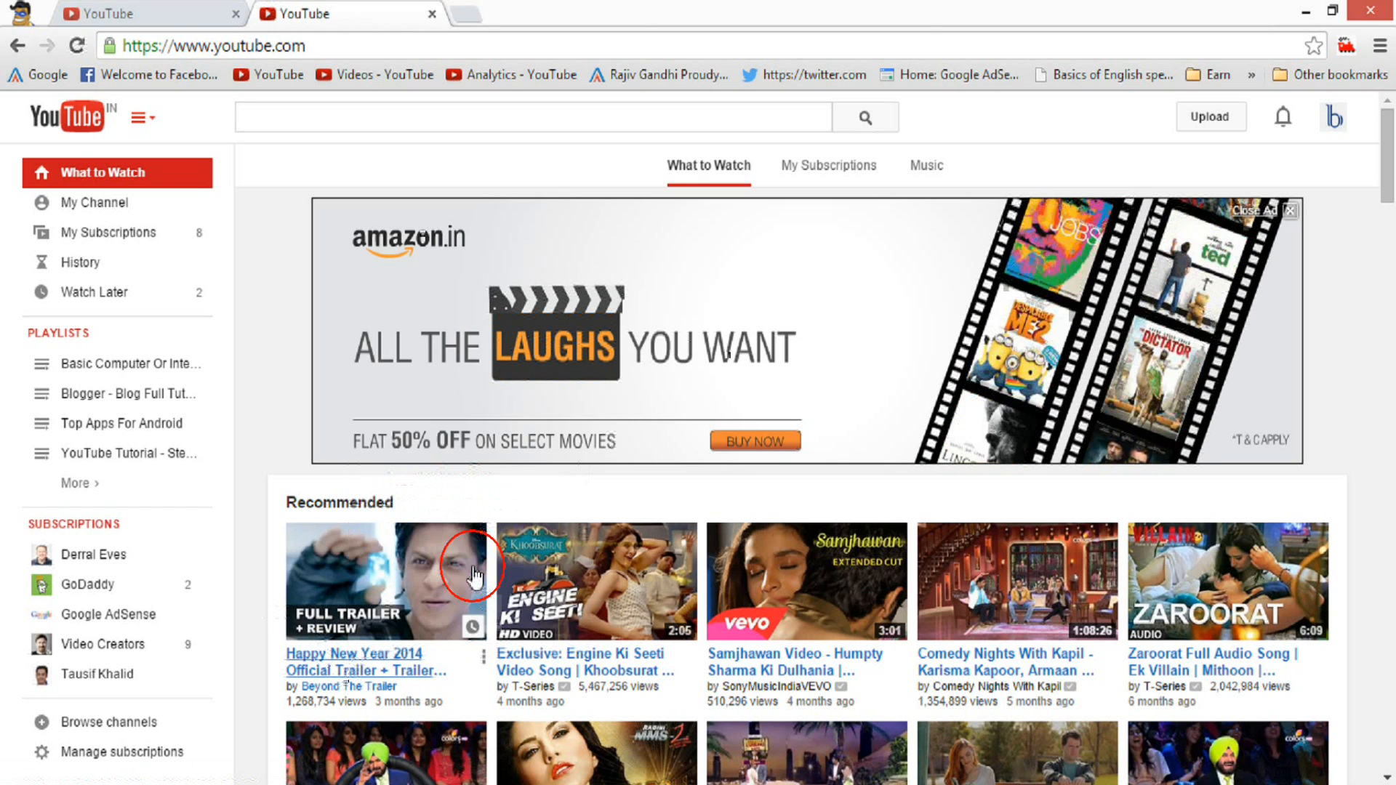
Step: Paste the copied video address as the label's link and set it to open in a new window
{"action": "left_click", "coordinate": [170, 16]}
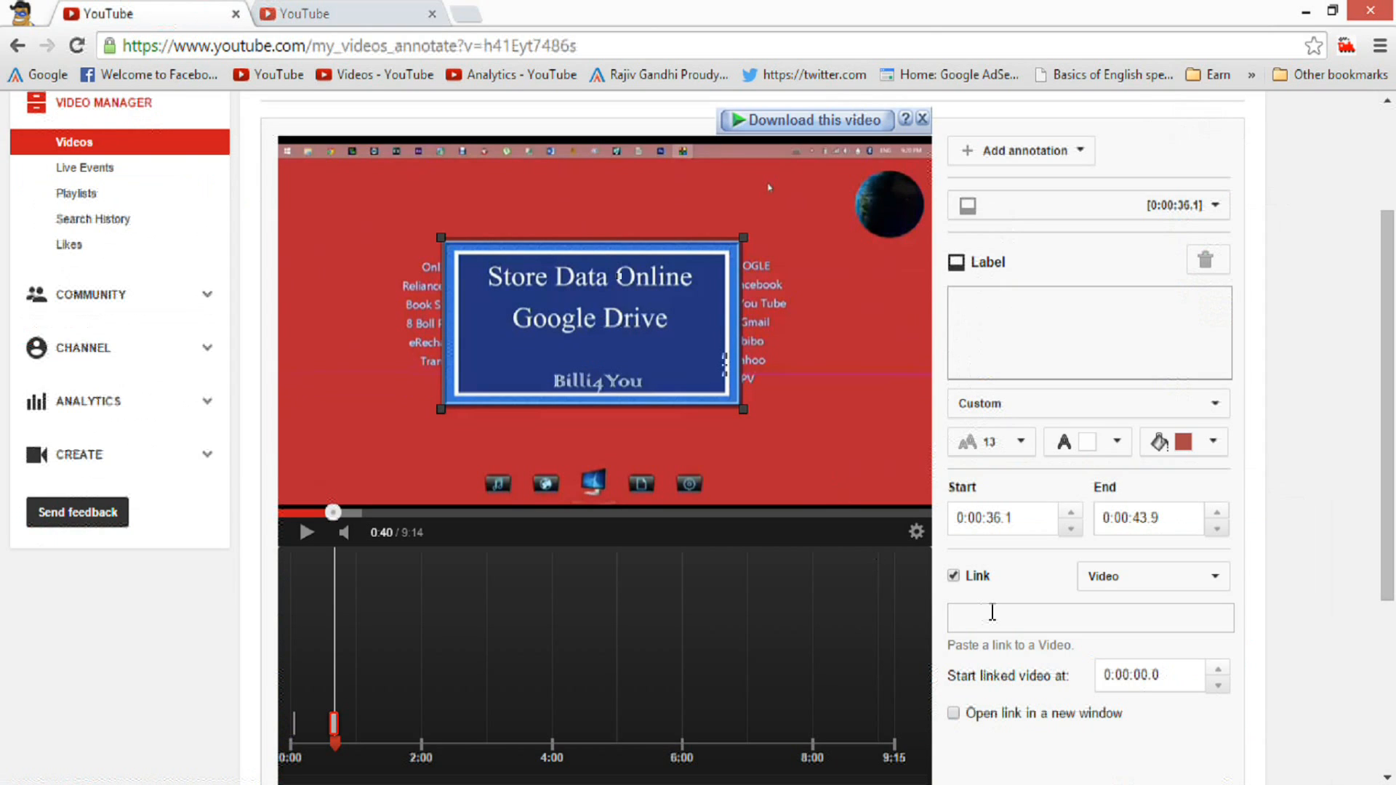
{"action": "left_click", "coordinate": [993, 613]}
{"action": "key", "text": "ctrl+v"}
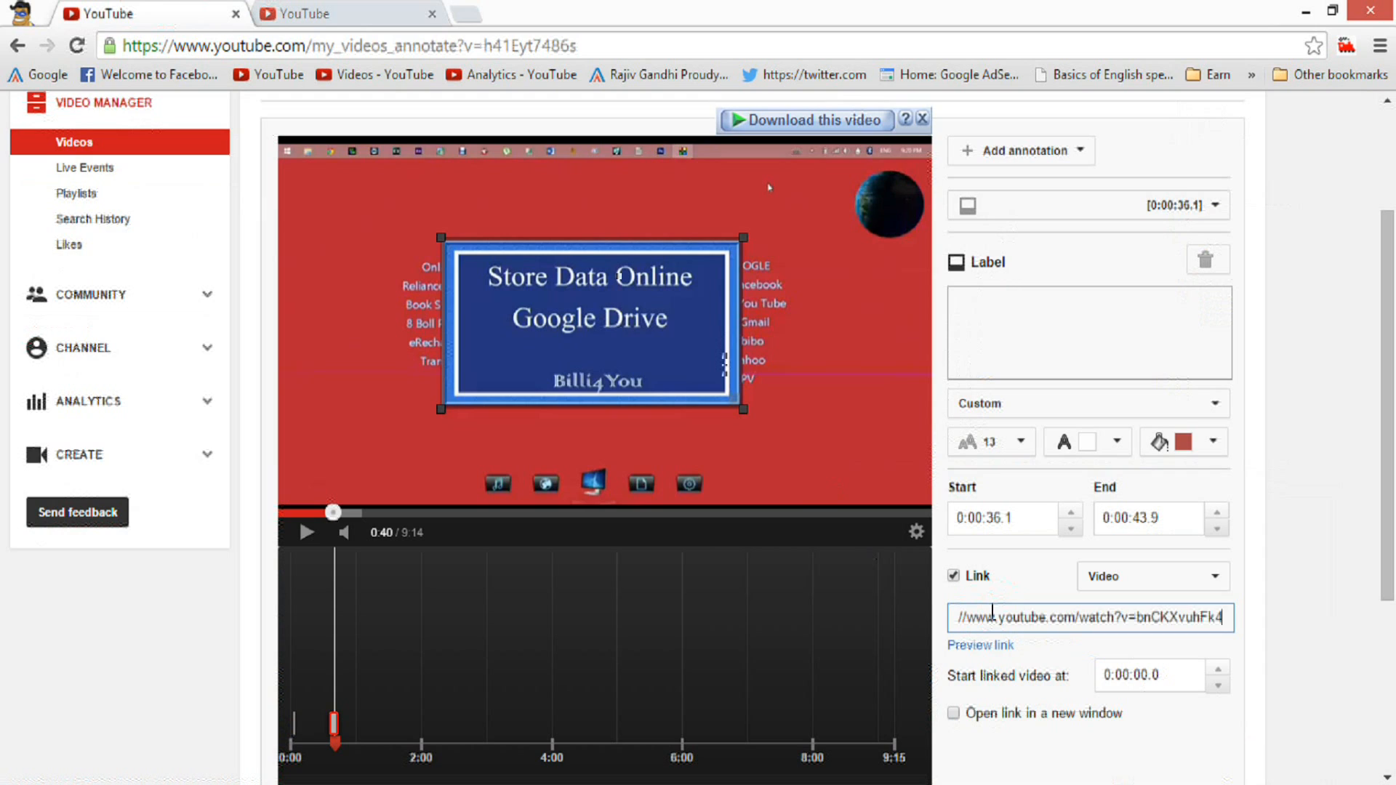
{"action": "left_click", "coordinate": [956, 715]}
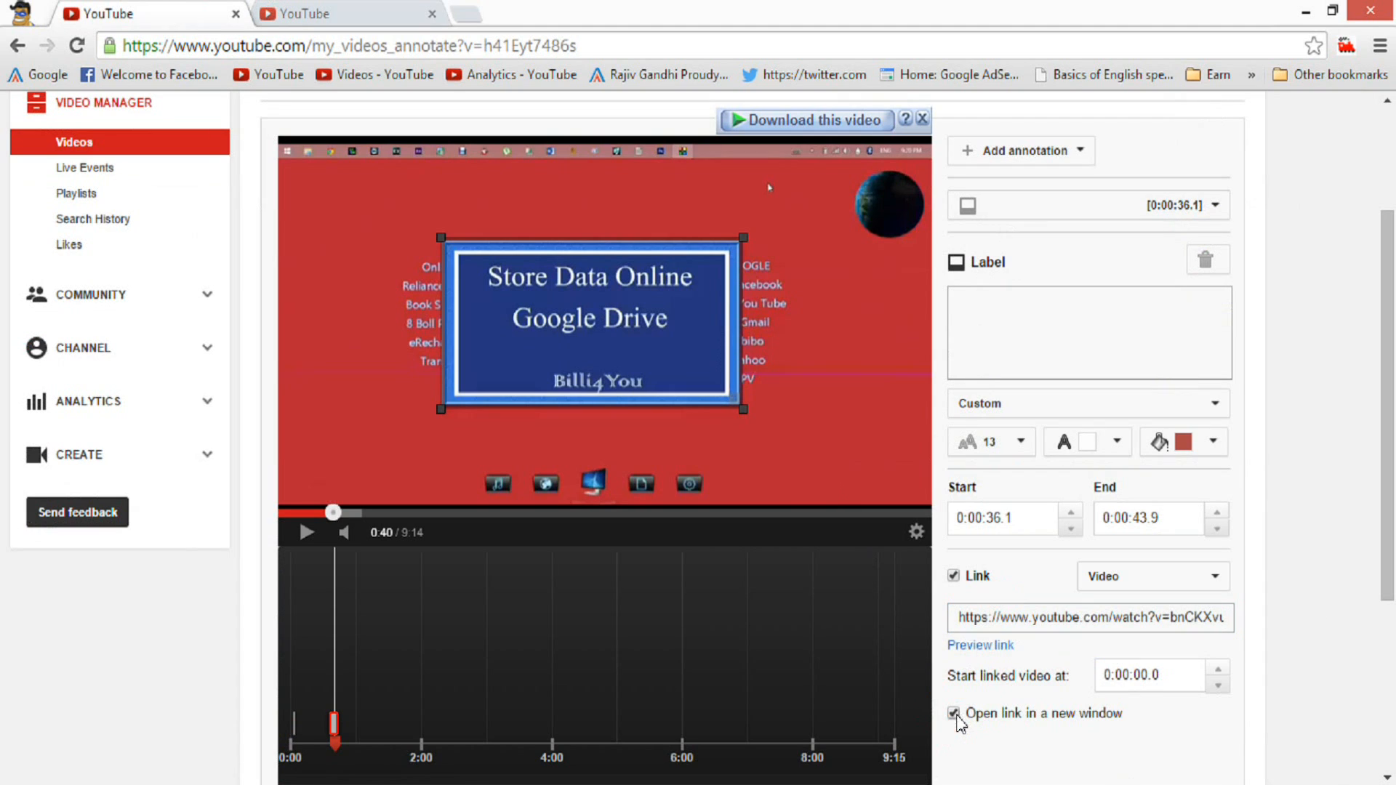
Step: Preview the label's linked video, pause it and return to the annotation editor
{"action": "left_click", "coordinate": [979, 646]}
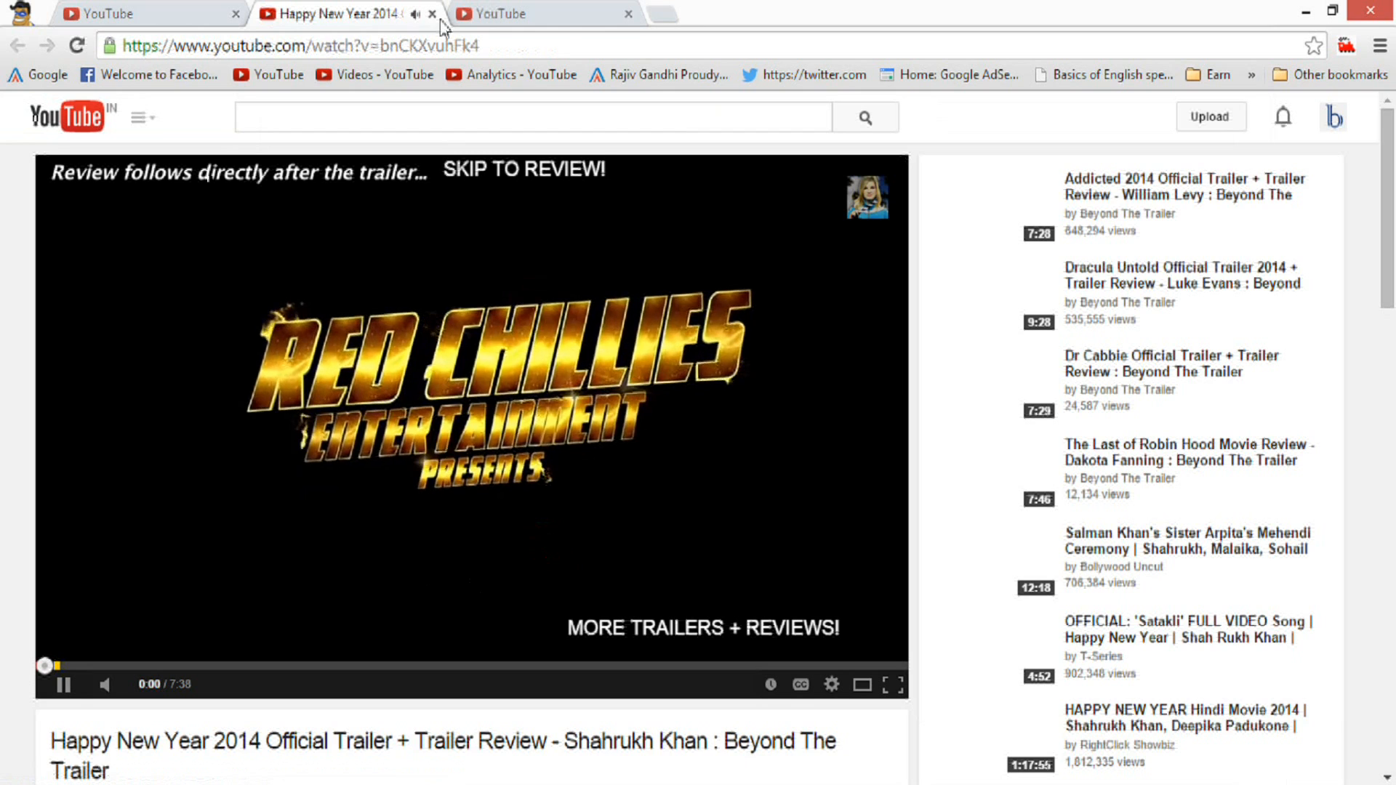
{"action": "key", "text": "space"}
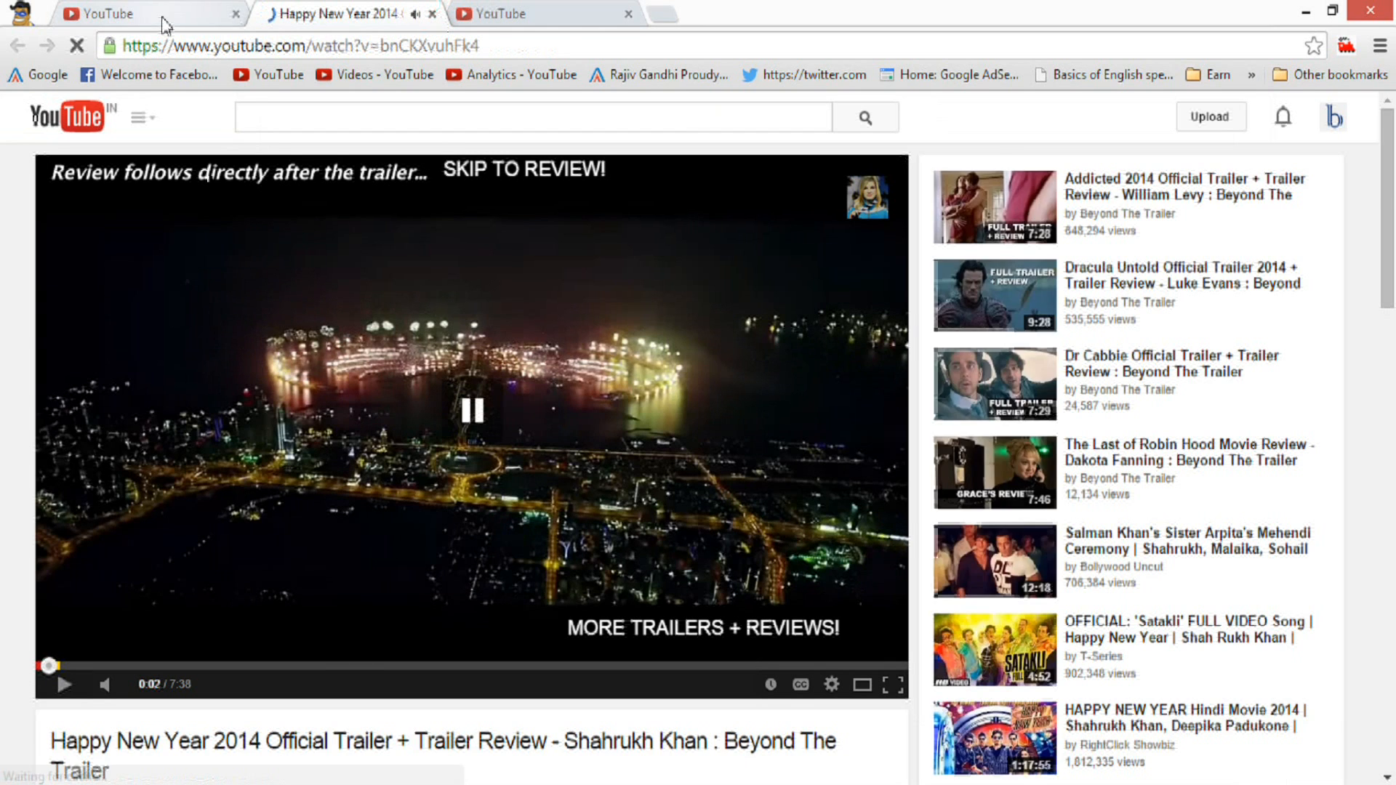
{"action": "key", "text": "ctrl+w"}
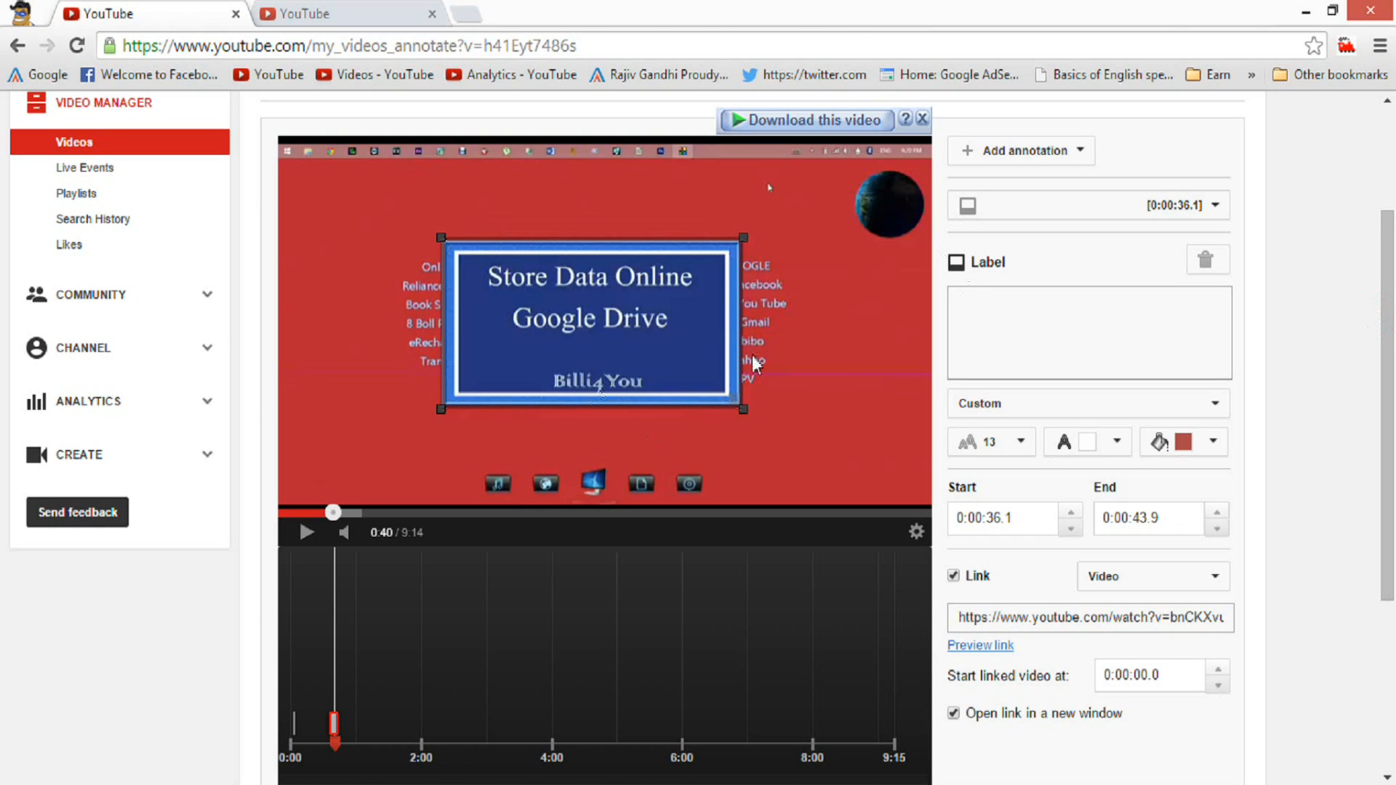
{"action": "left_click", "coordinate": [1074, 630]}
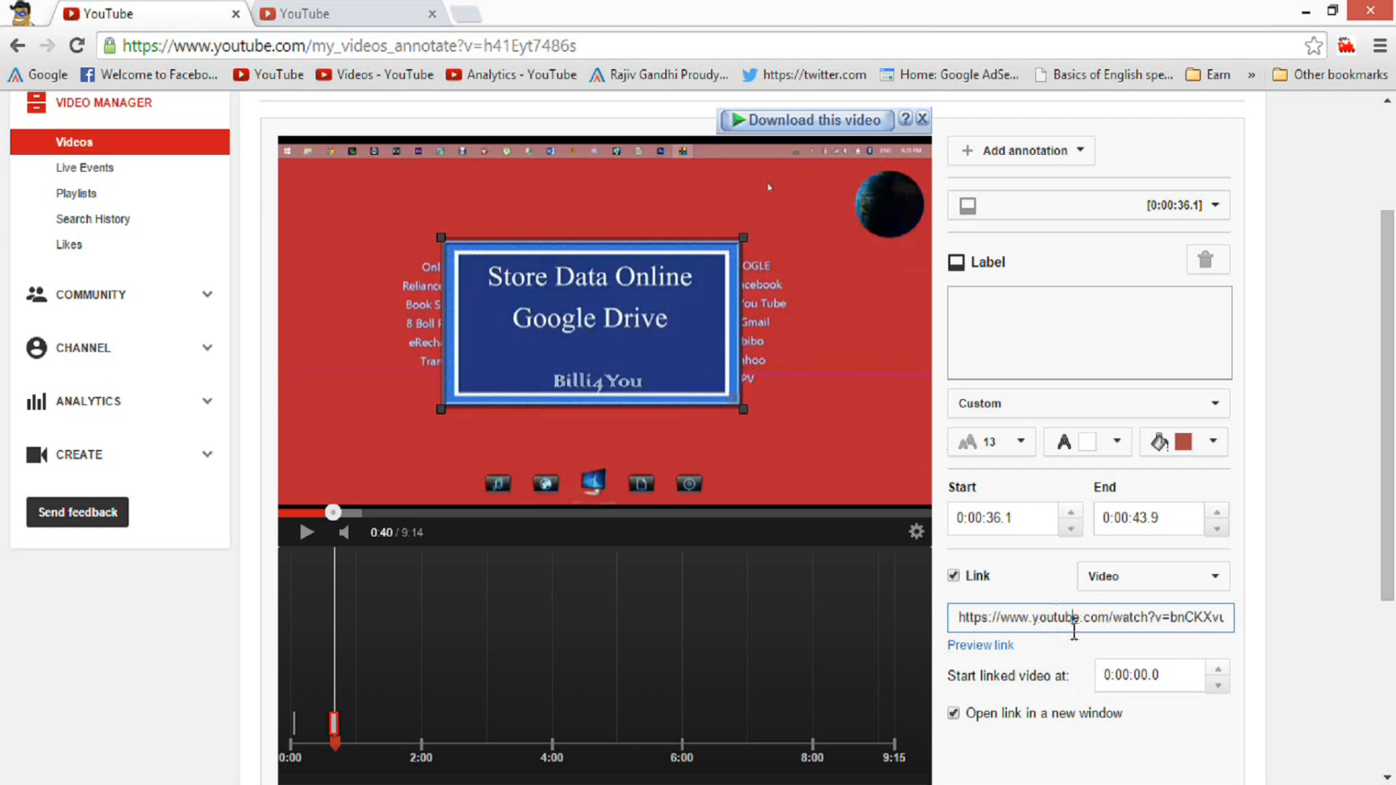
Step: Add a Note annotation above the "Store Data Online Google Drive" panel and review the other annotation types without adding one
{"action": "left_click", "coordinate": [1040, 161]}
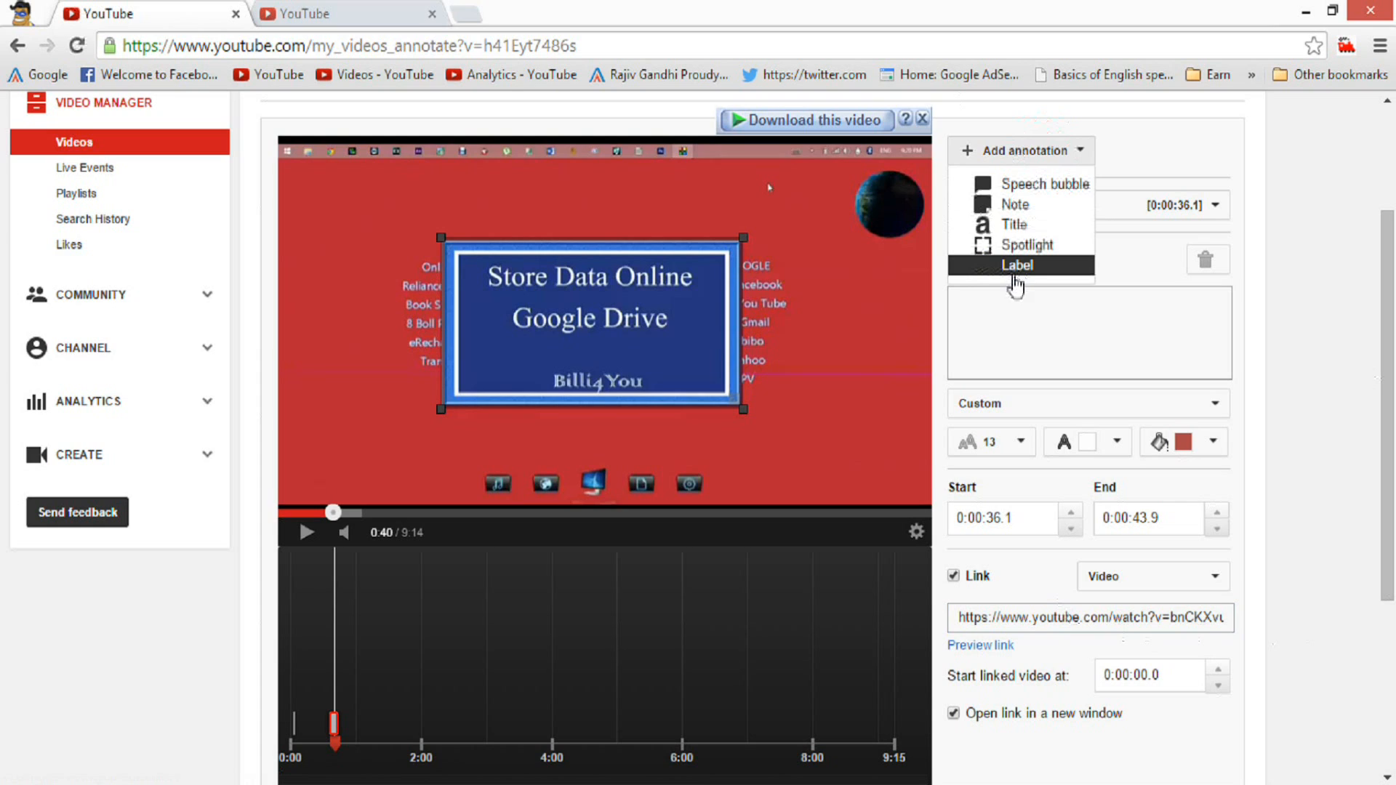
{"action": "left_click", "coordinate": [1015, 206]}
{"action": "mouse_move", "coordinate": [460, 189]}
{"action": "left_mouse_down"}
{"action": "mouse_move", "coordinate": [657, 262]}
{"action": "mouse_move", "coordinate": [655, 206]}
{"action": "left_mouse_up"}
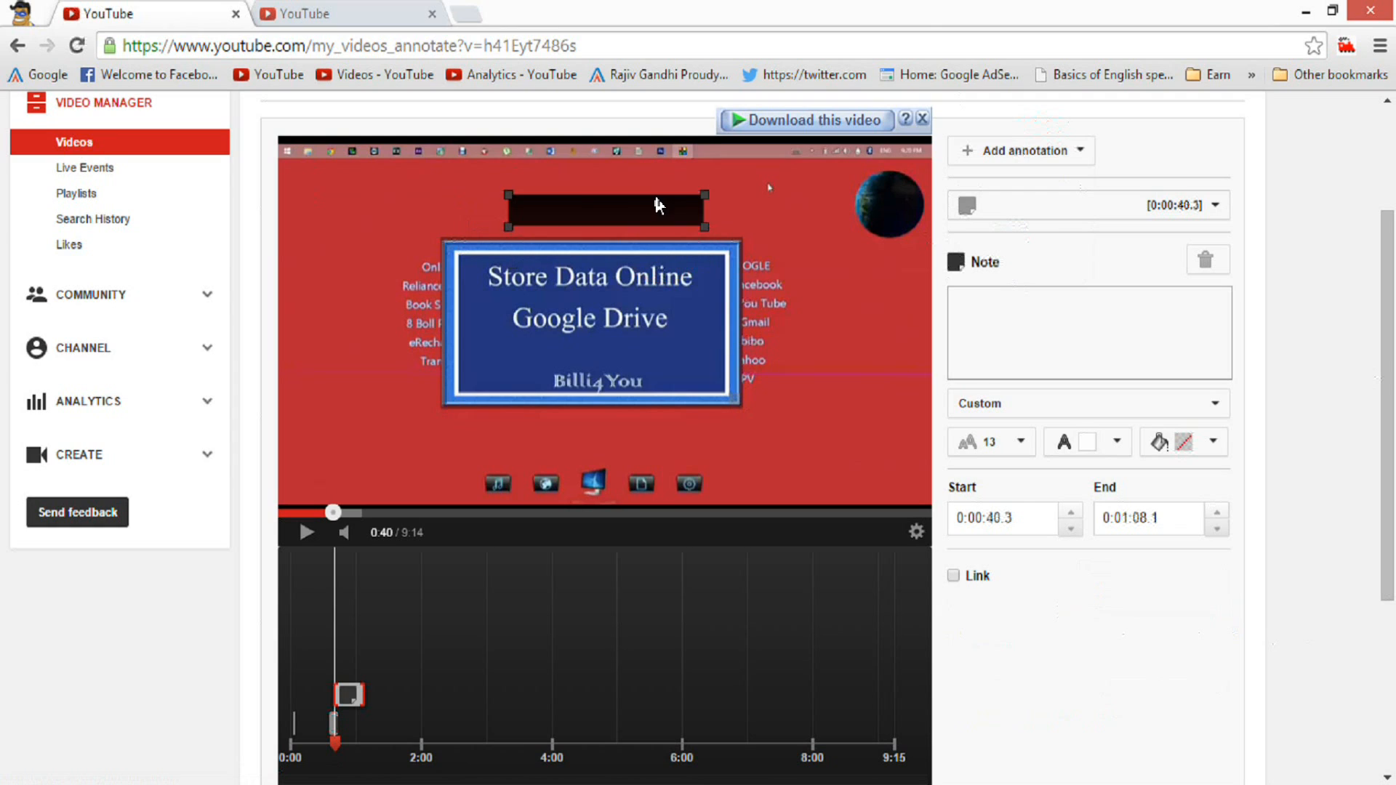
{"action": "left_click", "coordinate": [1036, 152]}
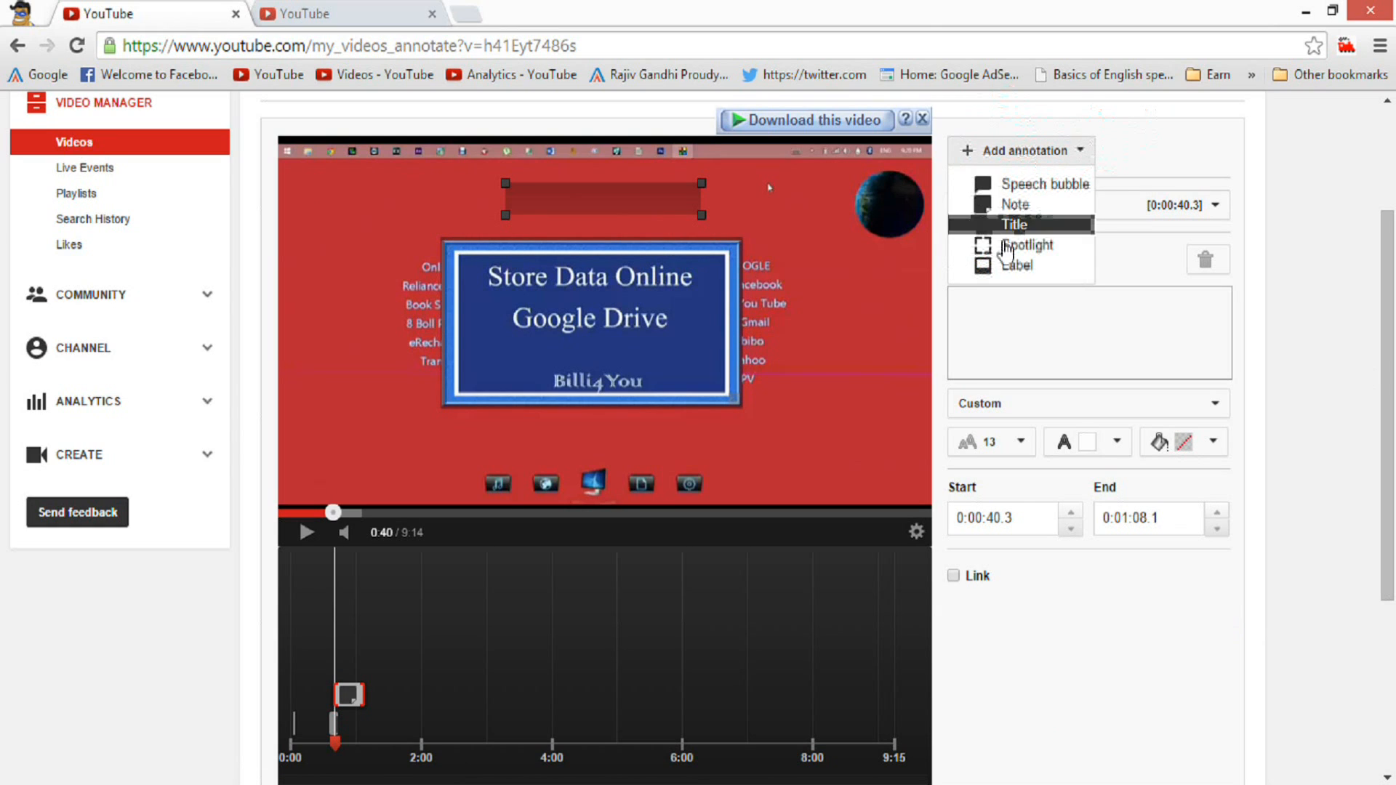
{"action": "left_click", "coordinate": [994, 312]}
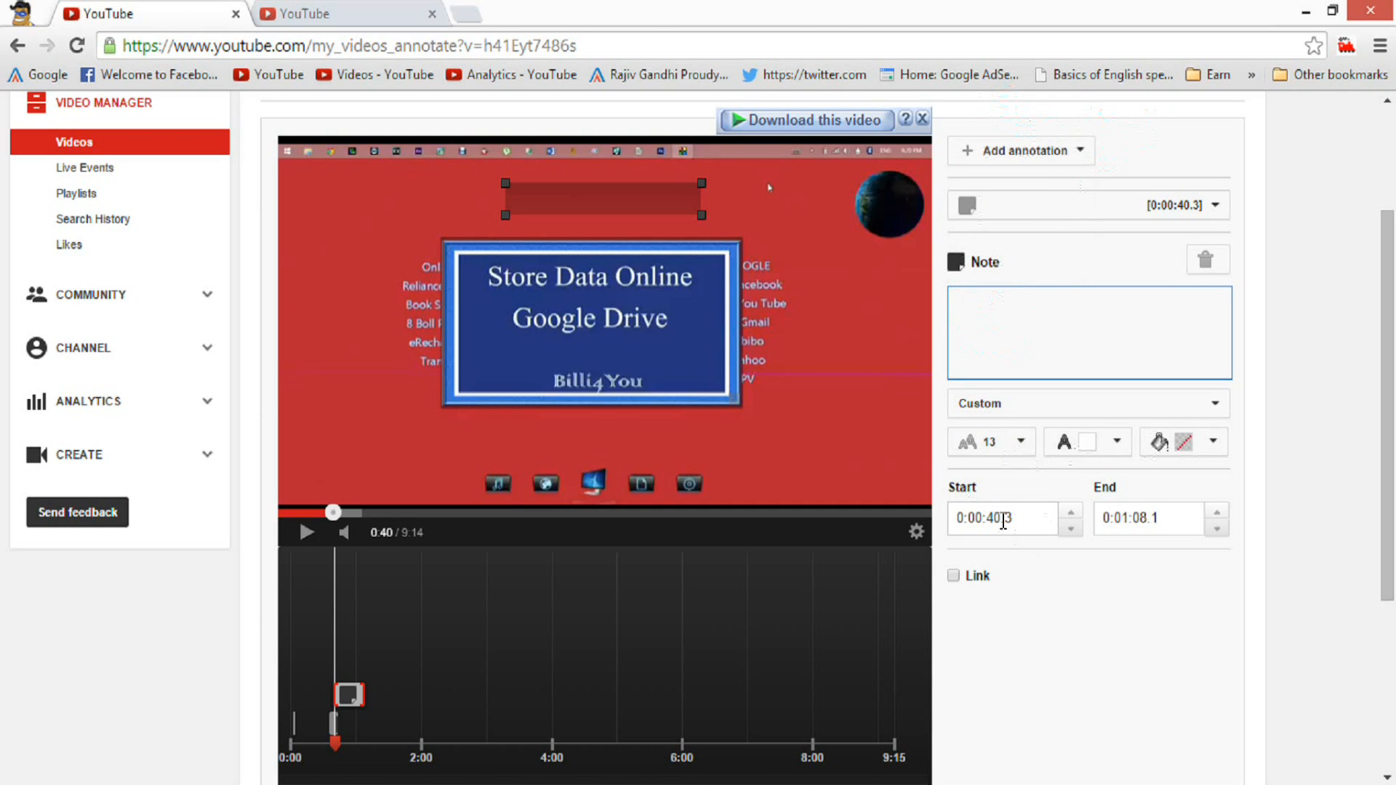
Step: Enable a link of type Video on the Note annotation and apply the annotation changes to the video
{"action": "left_click", "coordinate": [953, 575]}
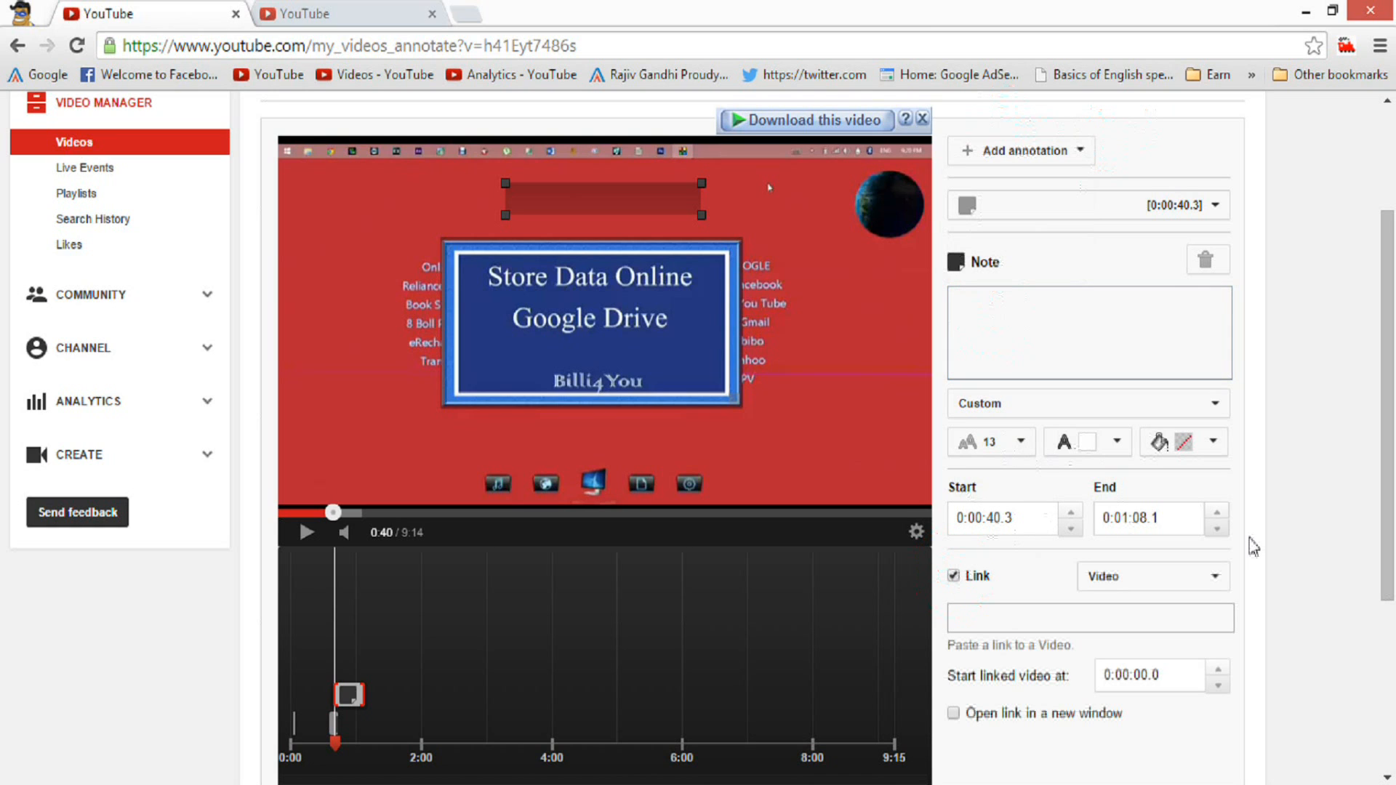
{"action": "left_click_drag", "start_coordinate": [1388, 353], "coordinate": [1391, 246]}
{"action": "left_click", "coordinate": [1216, 263]}
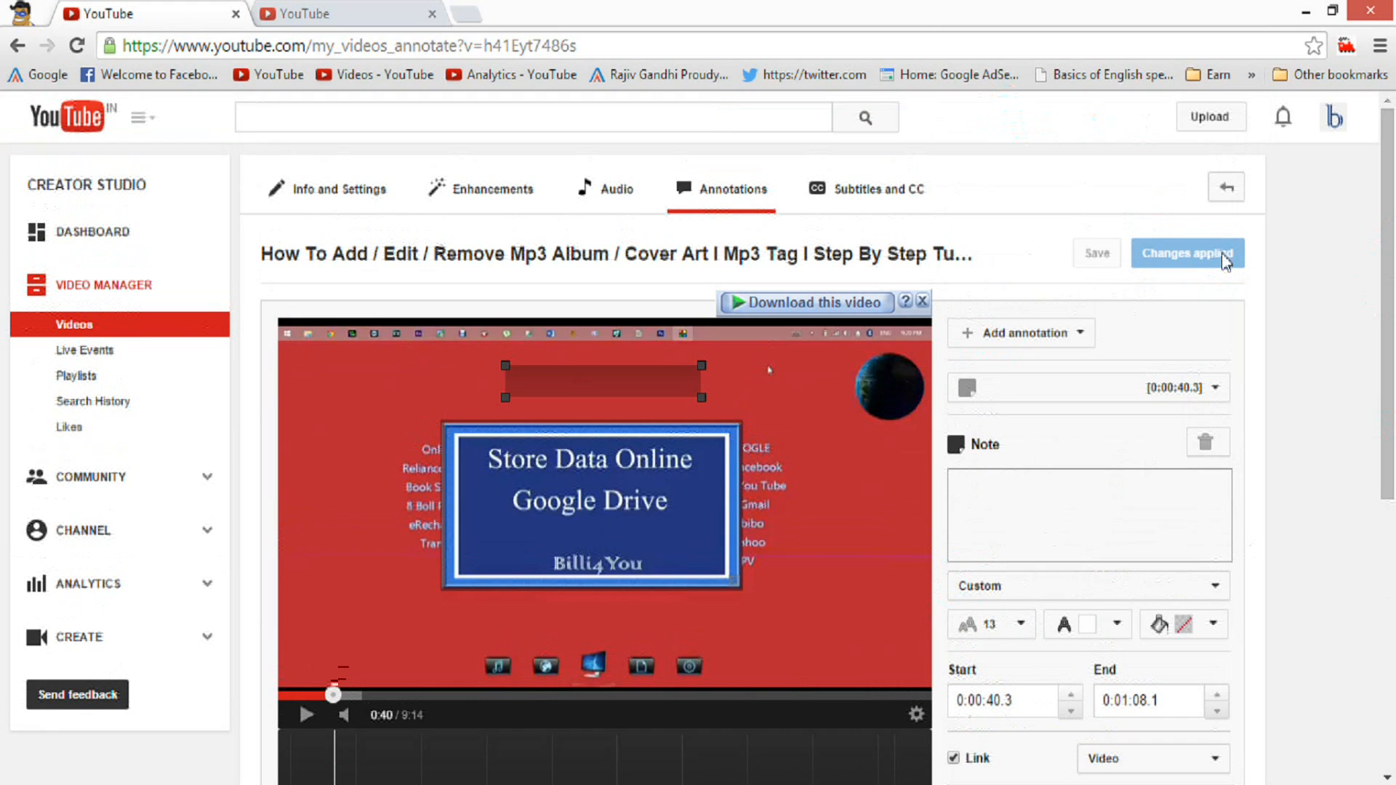
{"action": "left_click", "coordinate": [1212, 255]}
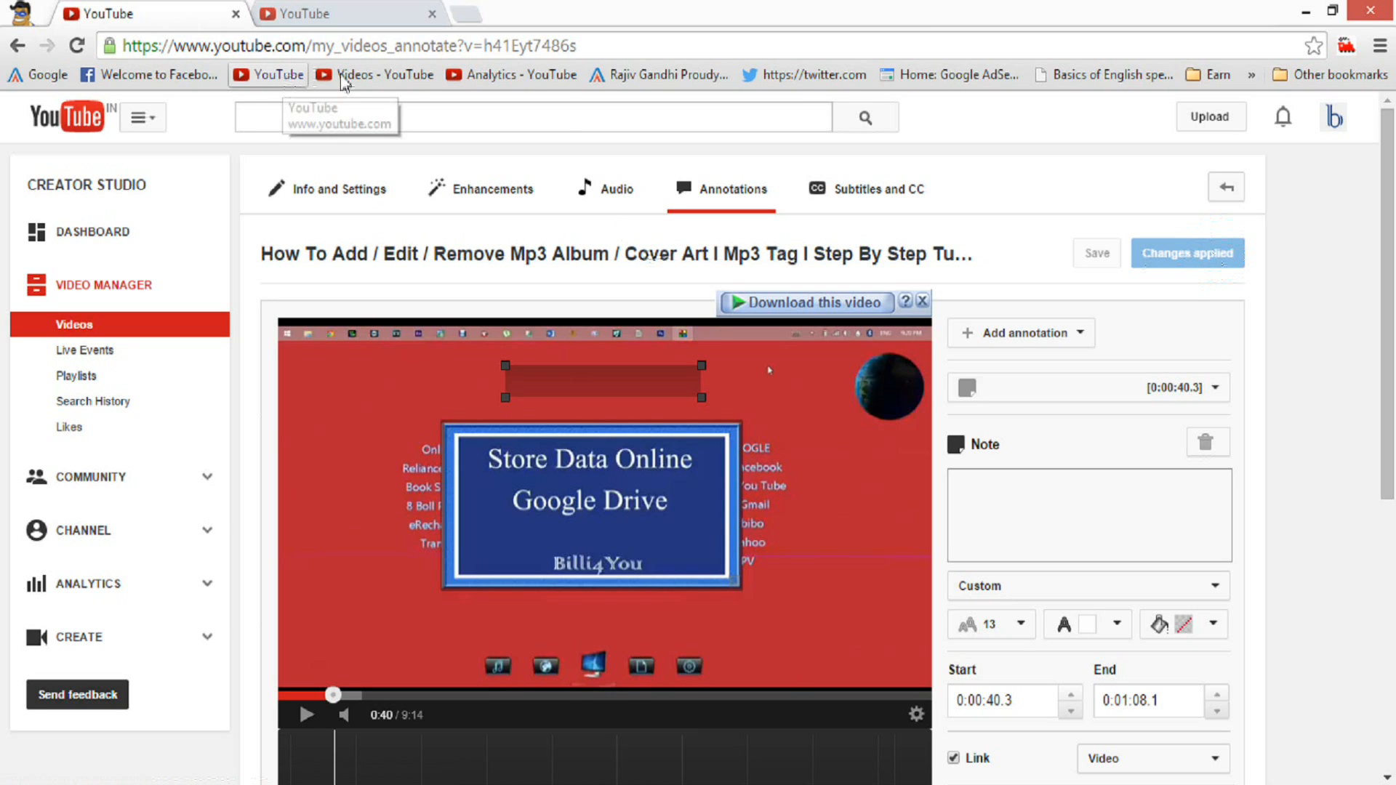
Step: Open the "How To Add / Edit / Remove Mp3 Album / Cover Art" video for playback from the channel's video list
{"action": "left_click", "coordinate": [382, 76]}
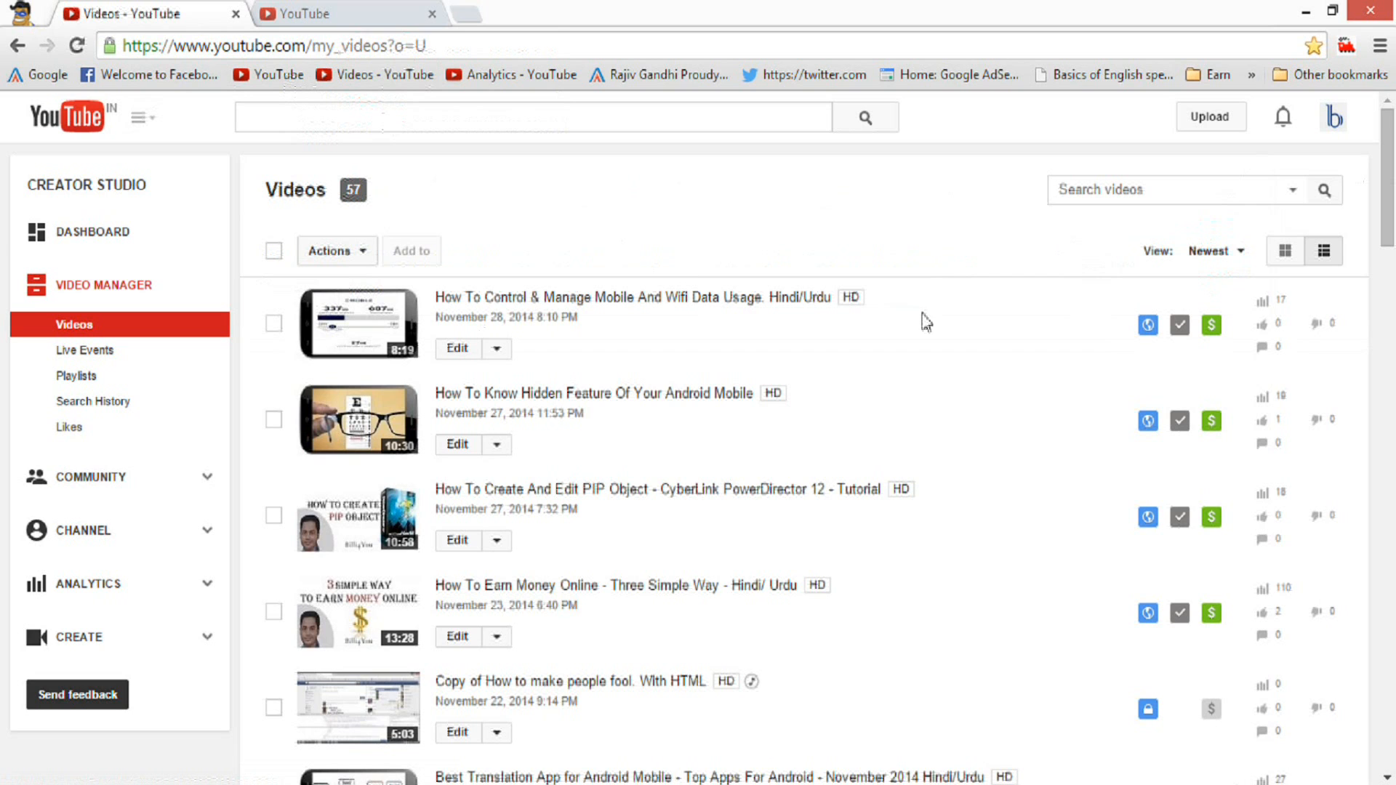
{"action": "left_click_drag", "start_coordinate": [1387, 209], "coordinate": [1387, 425]}
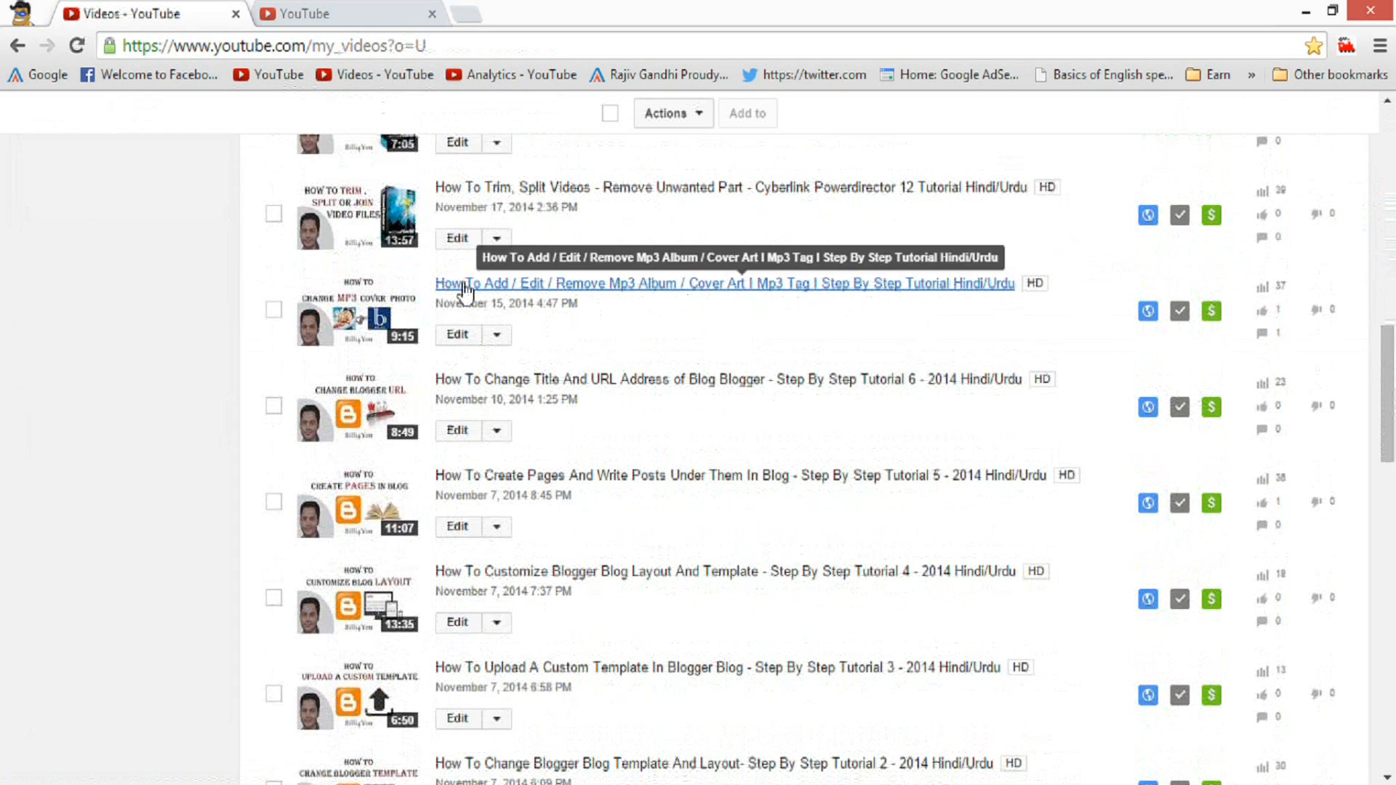
{"action": "left_click", "coordinate": [494, 286]}
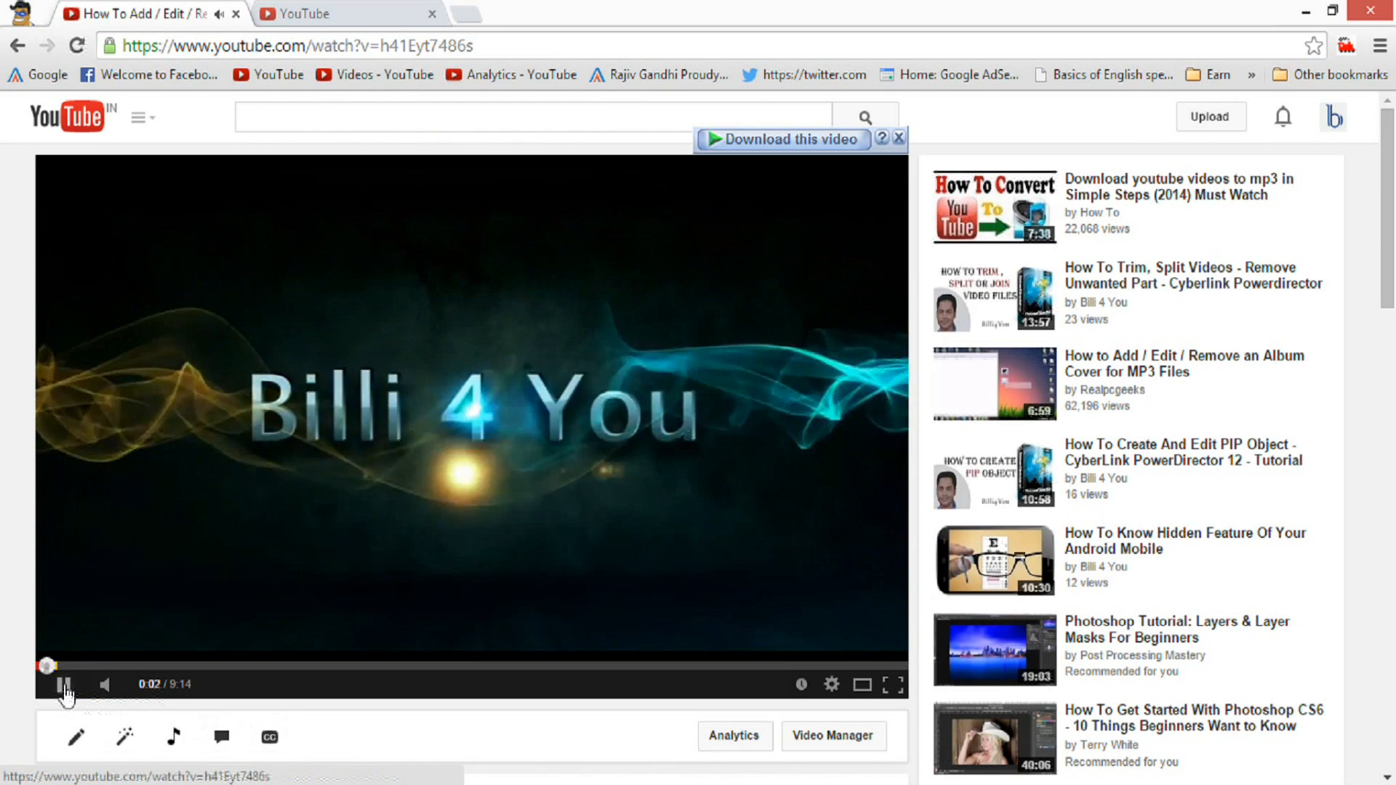
Step: Pause playback at the "Please Subscribe My Channel" speech bubble, follow its link and look over the linked channel page
{"action": "left_click", "coordinate": [62, 687]}
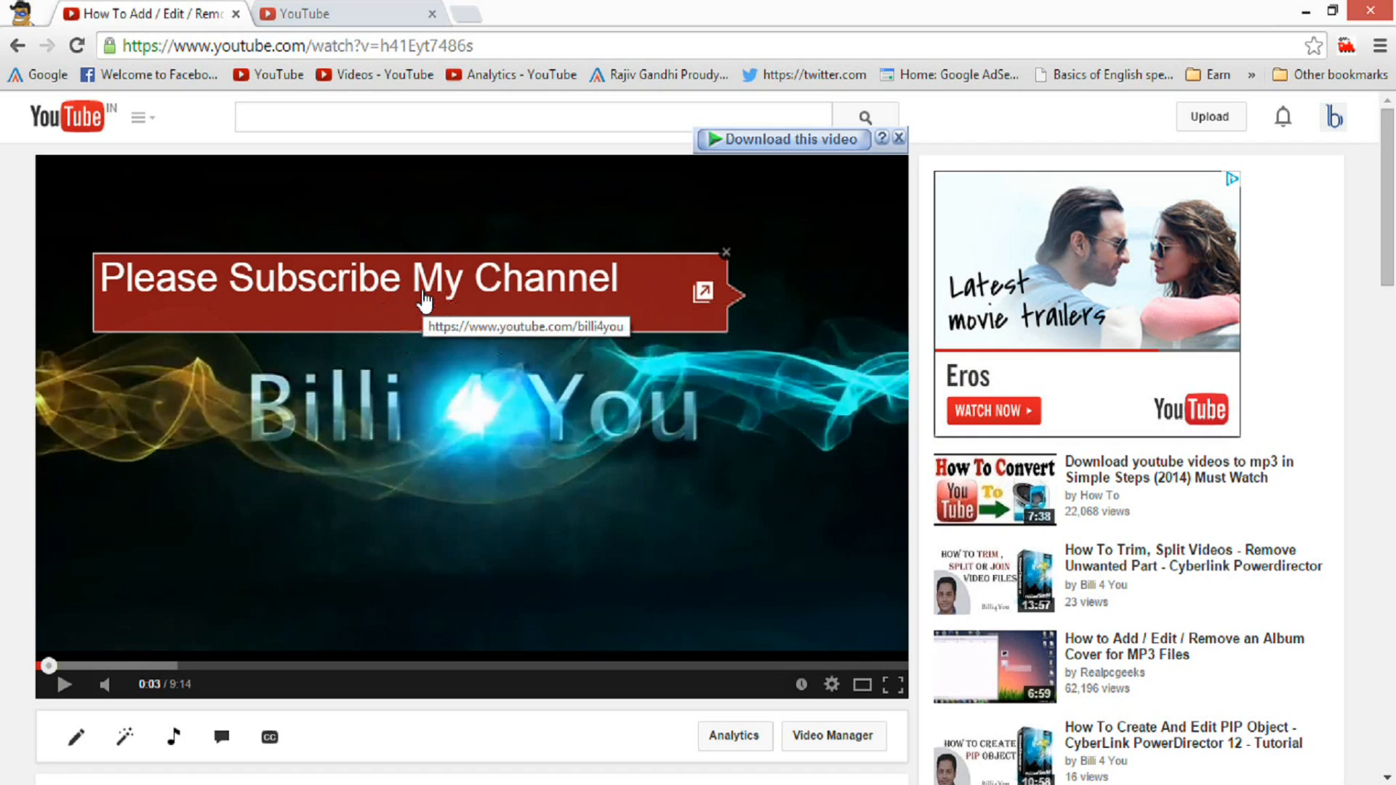
{"action": "left_click", "coordinate": [425, 293]}
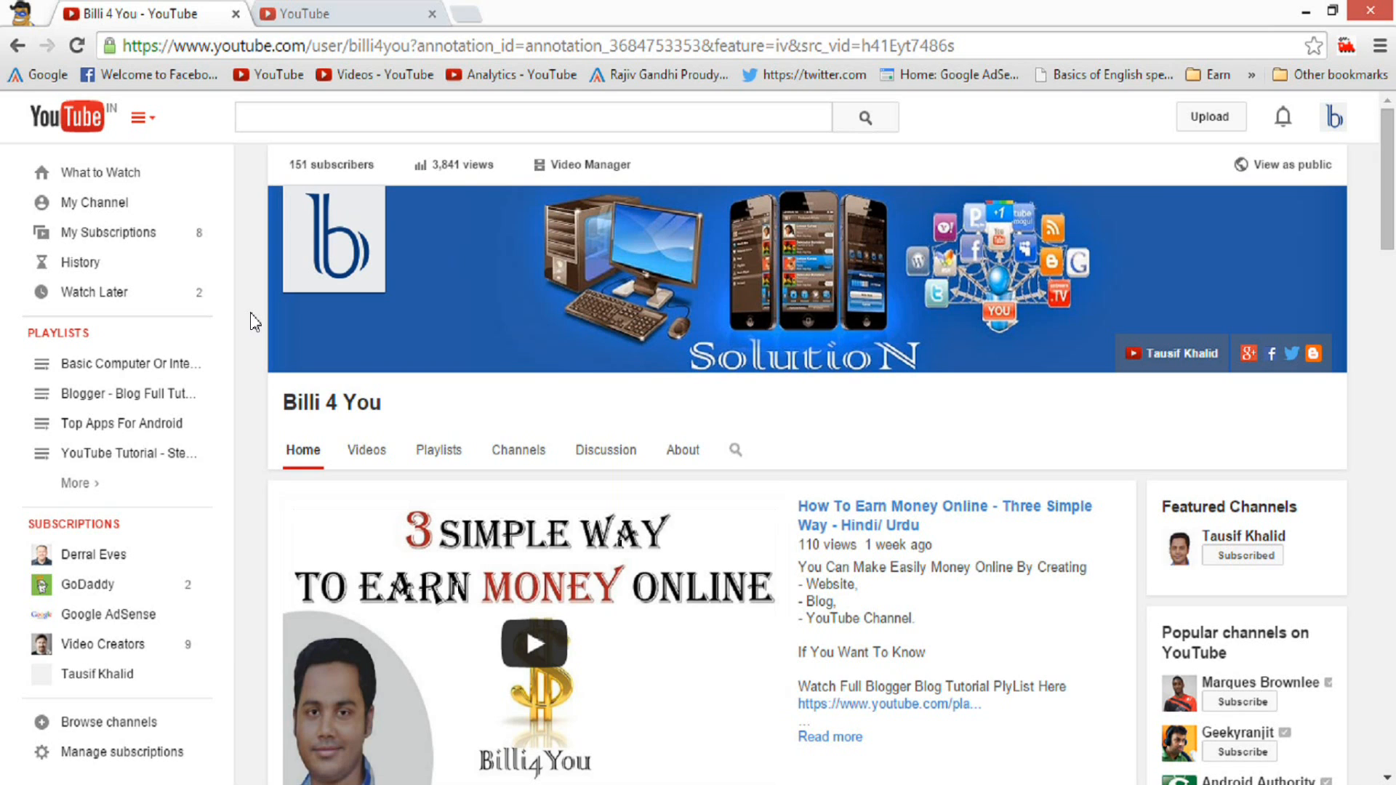
{"action": "scroll", "coordinate": [253, 322], "scroll_direction": "down", "scroll_amount": 2}
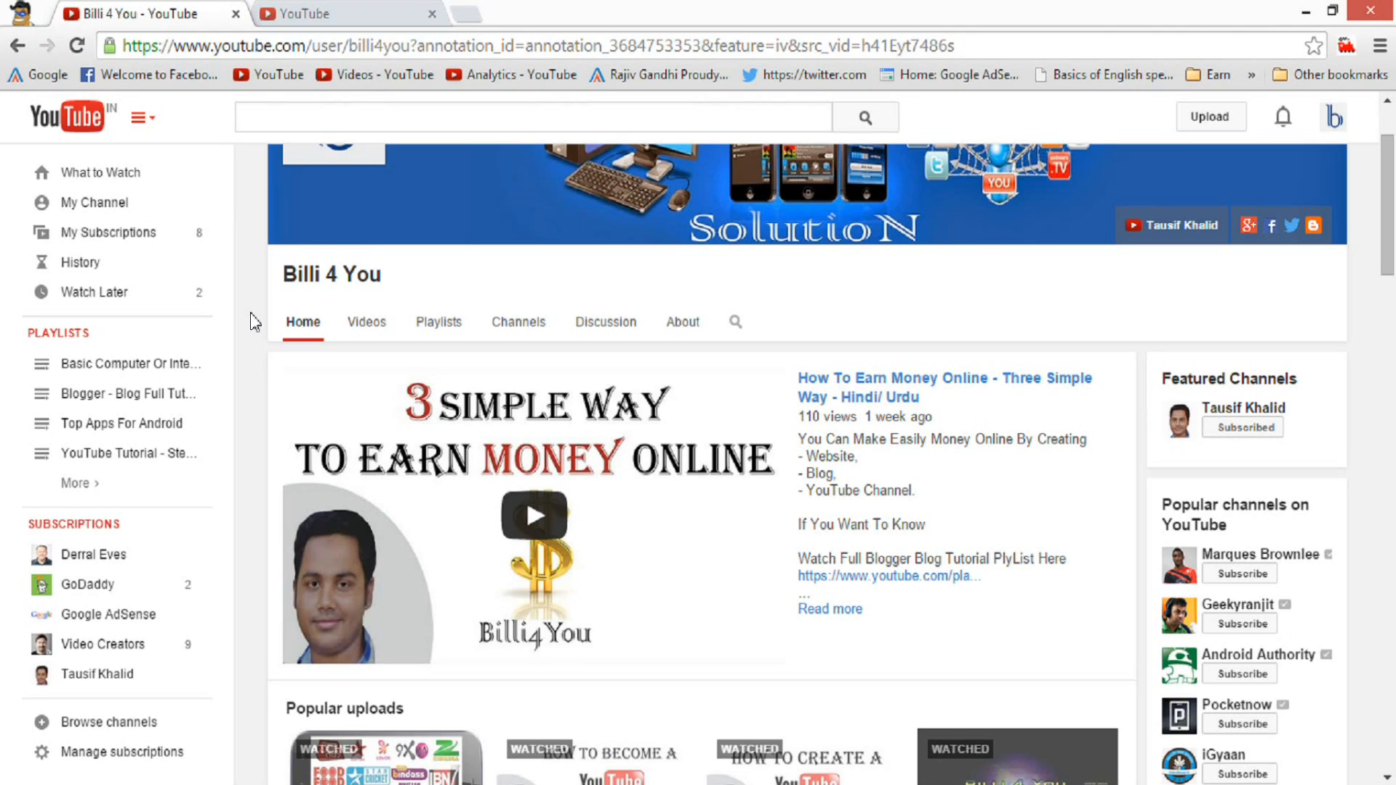